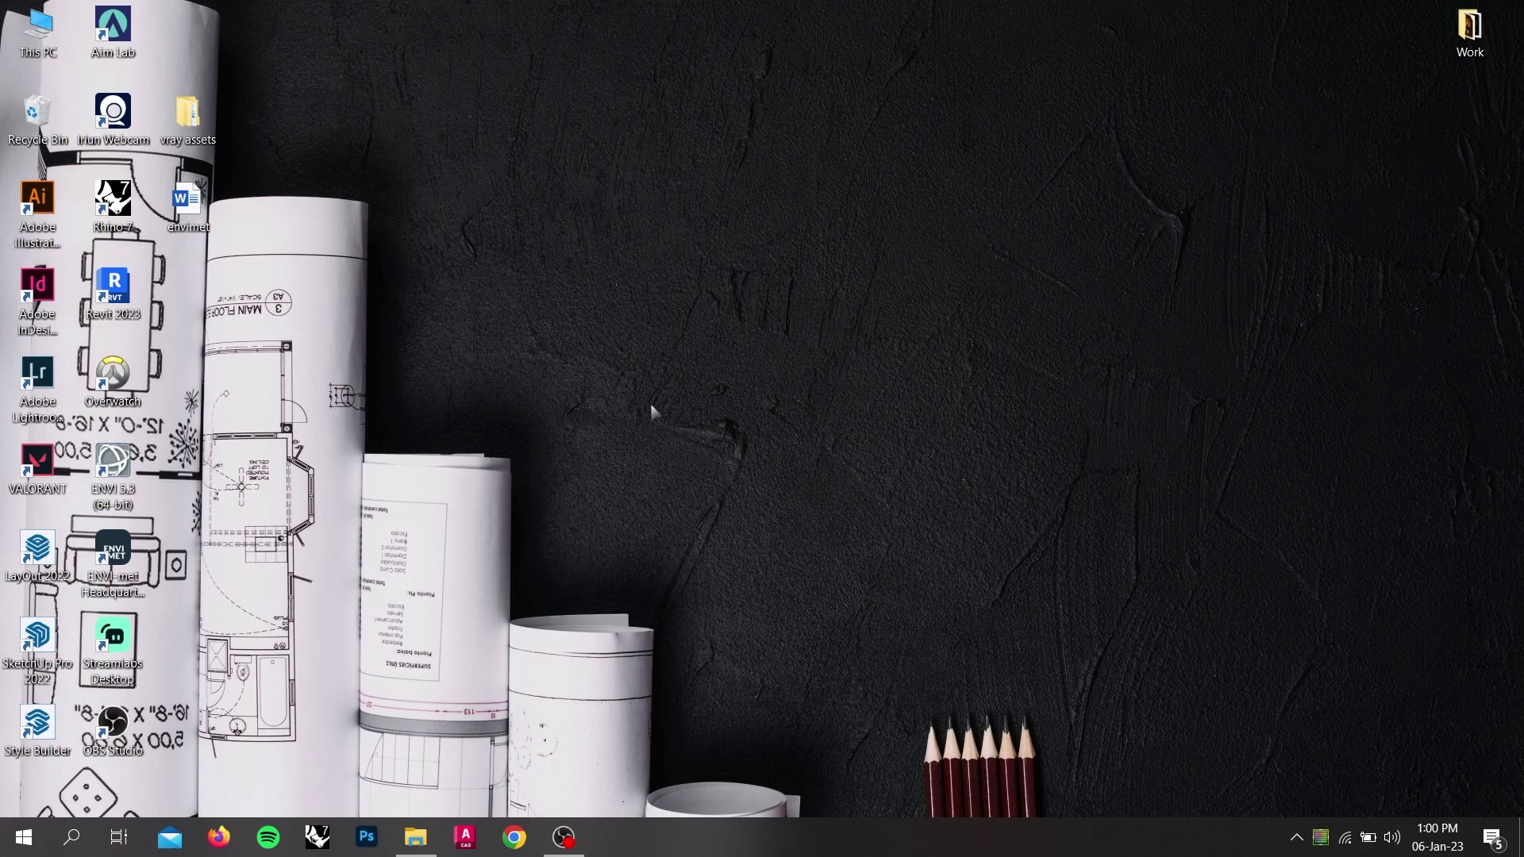
Launch ENVI-met Headquarter from its desktop icon.
{"action": "left_click", "coordinate": [113, 555]}
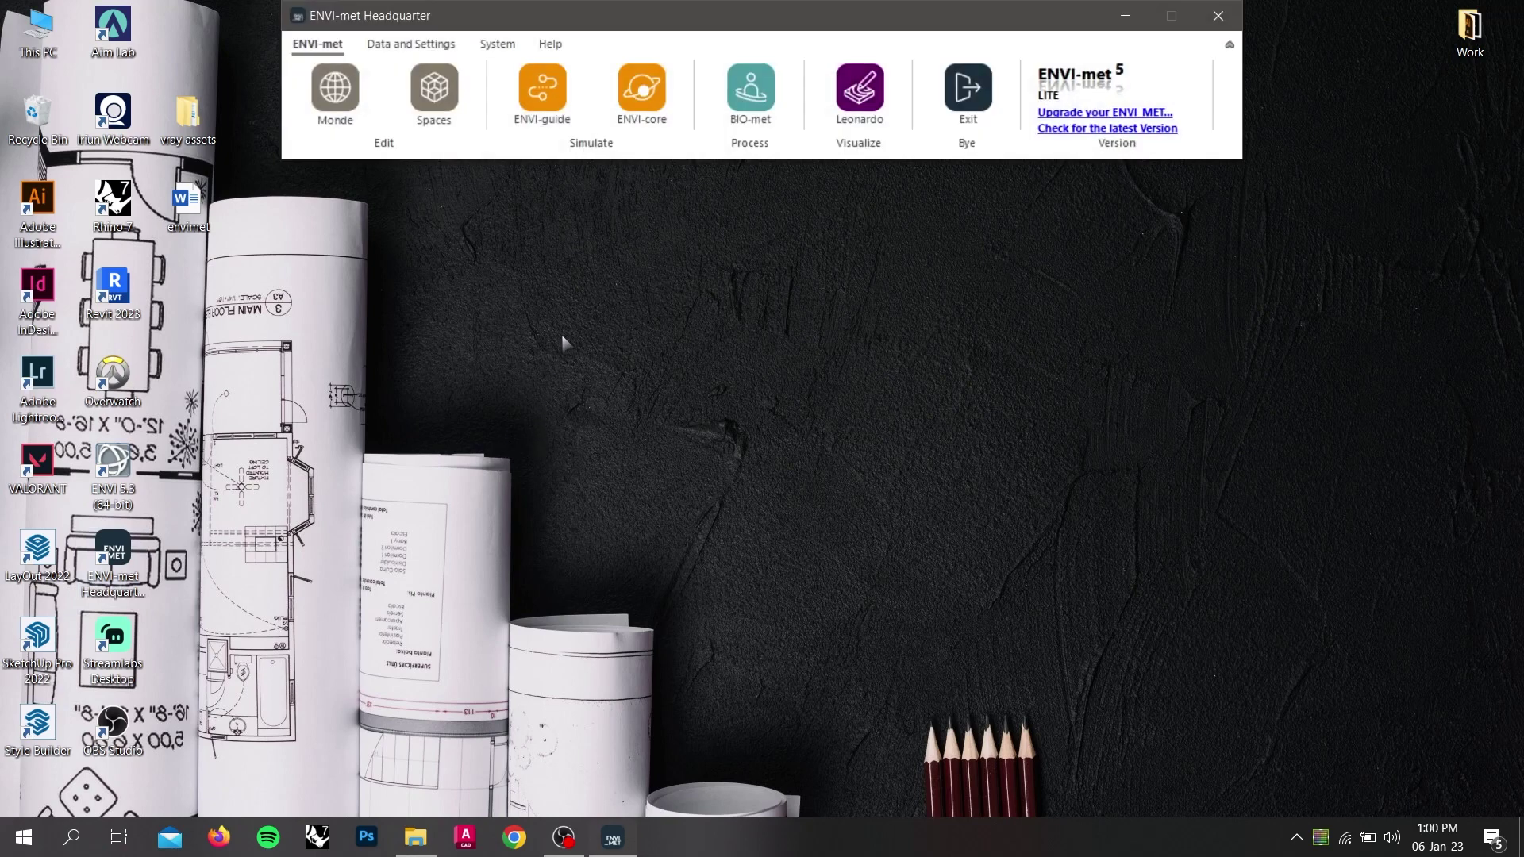
Start ENVI-guide with Headquarter minimized and create a new SIMX simulation file.
{"action": "left_click", "coordinate": [563, 129]}
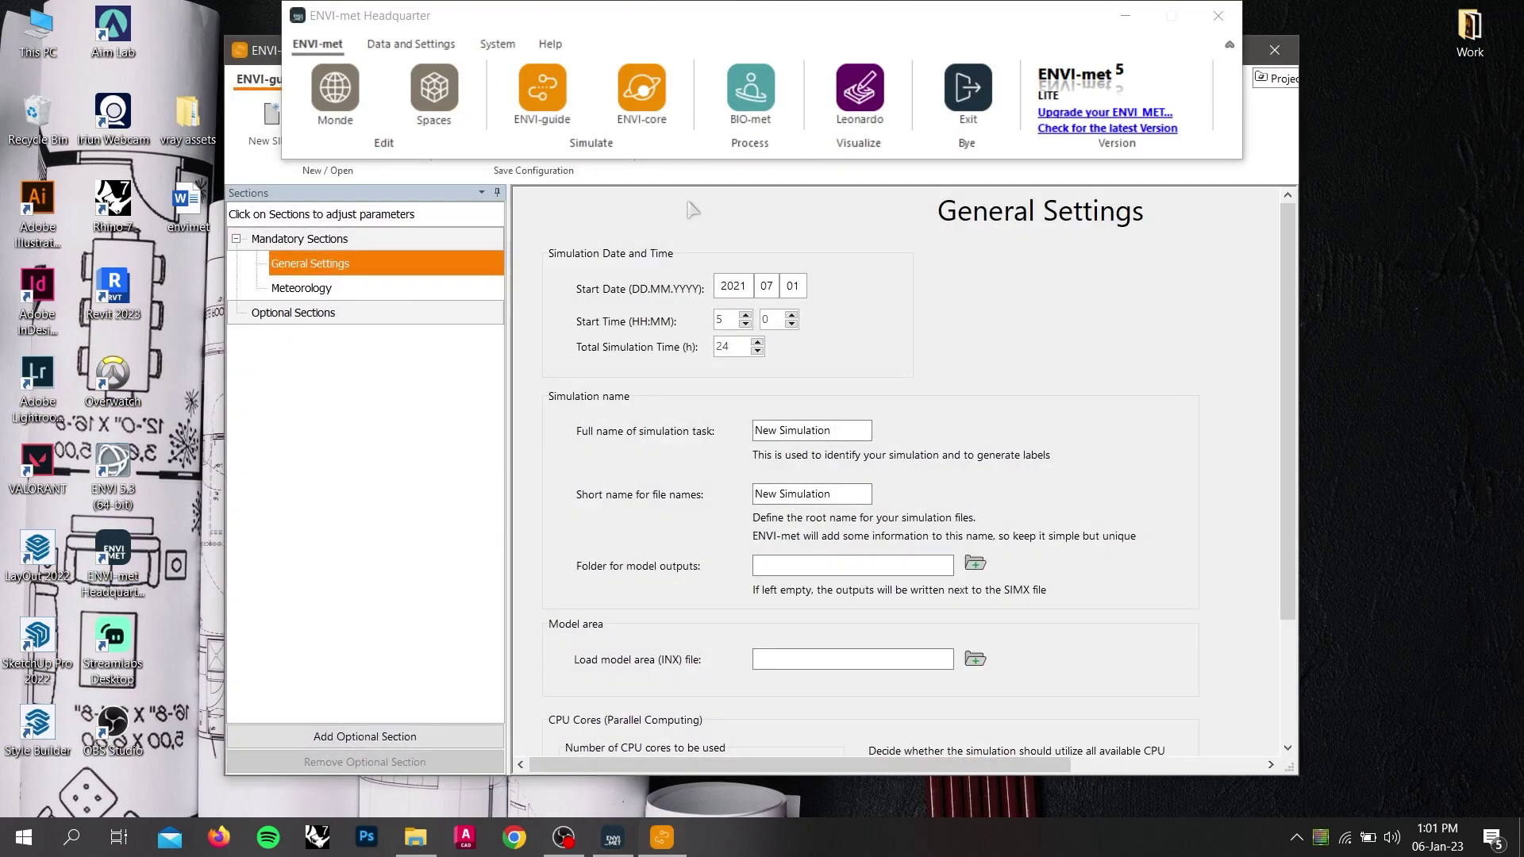
{"action": "left_click", "coordinate": [1125, 17]}
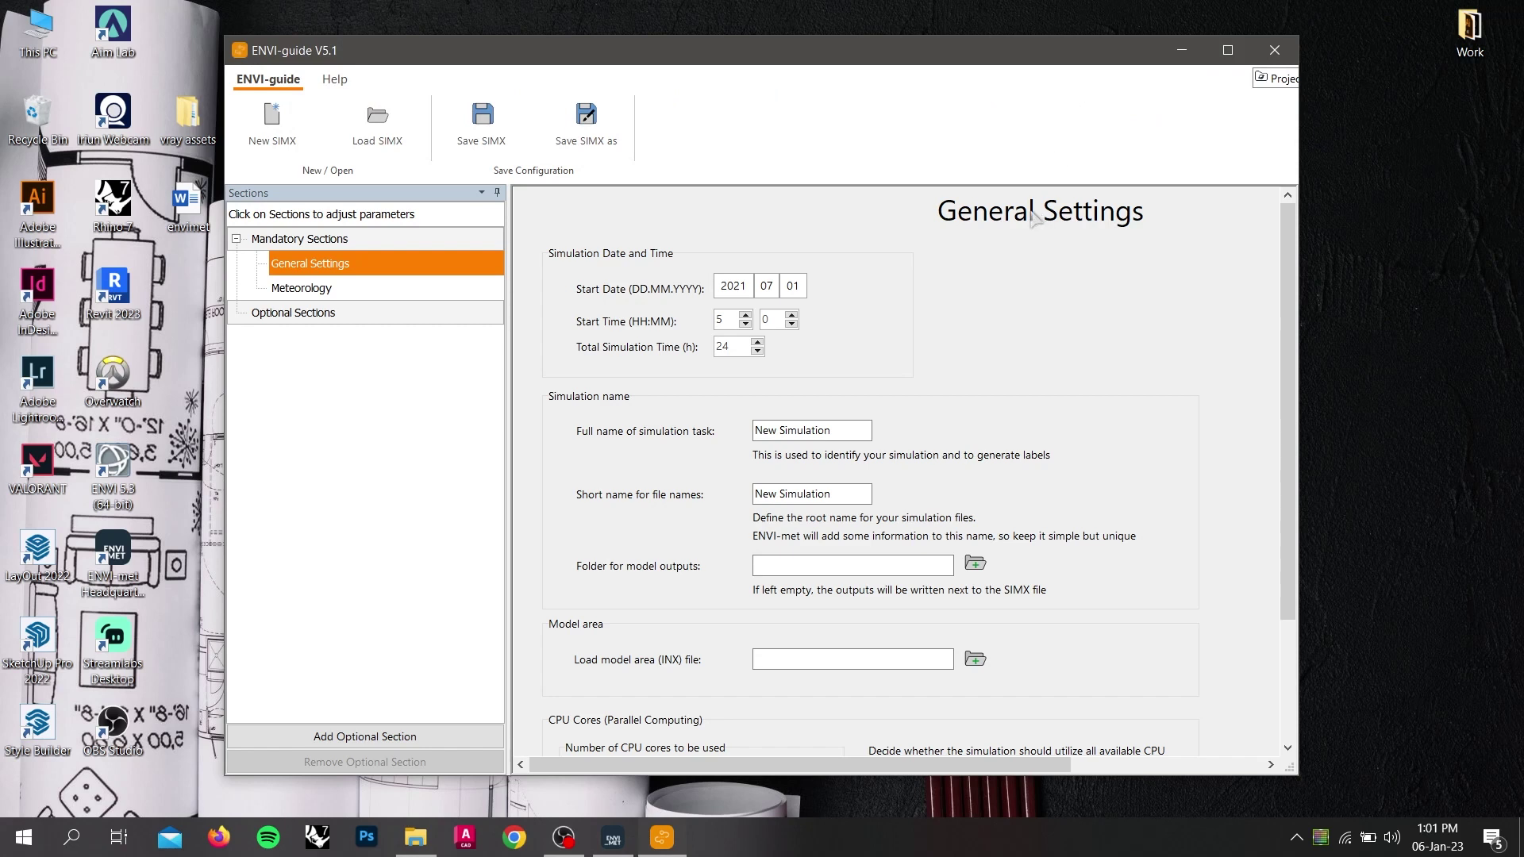
{"action": "left_click", "coordinate": [264, 158]}
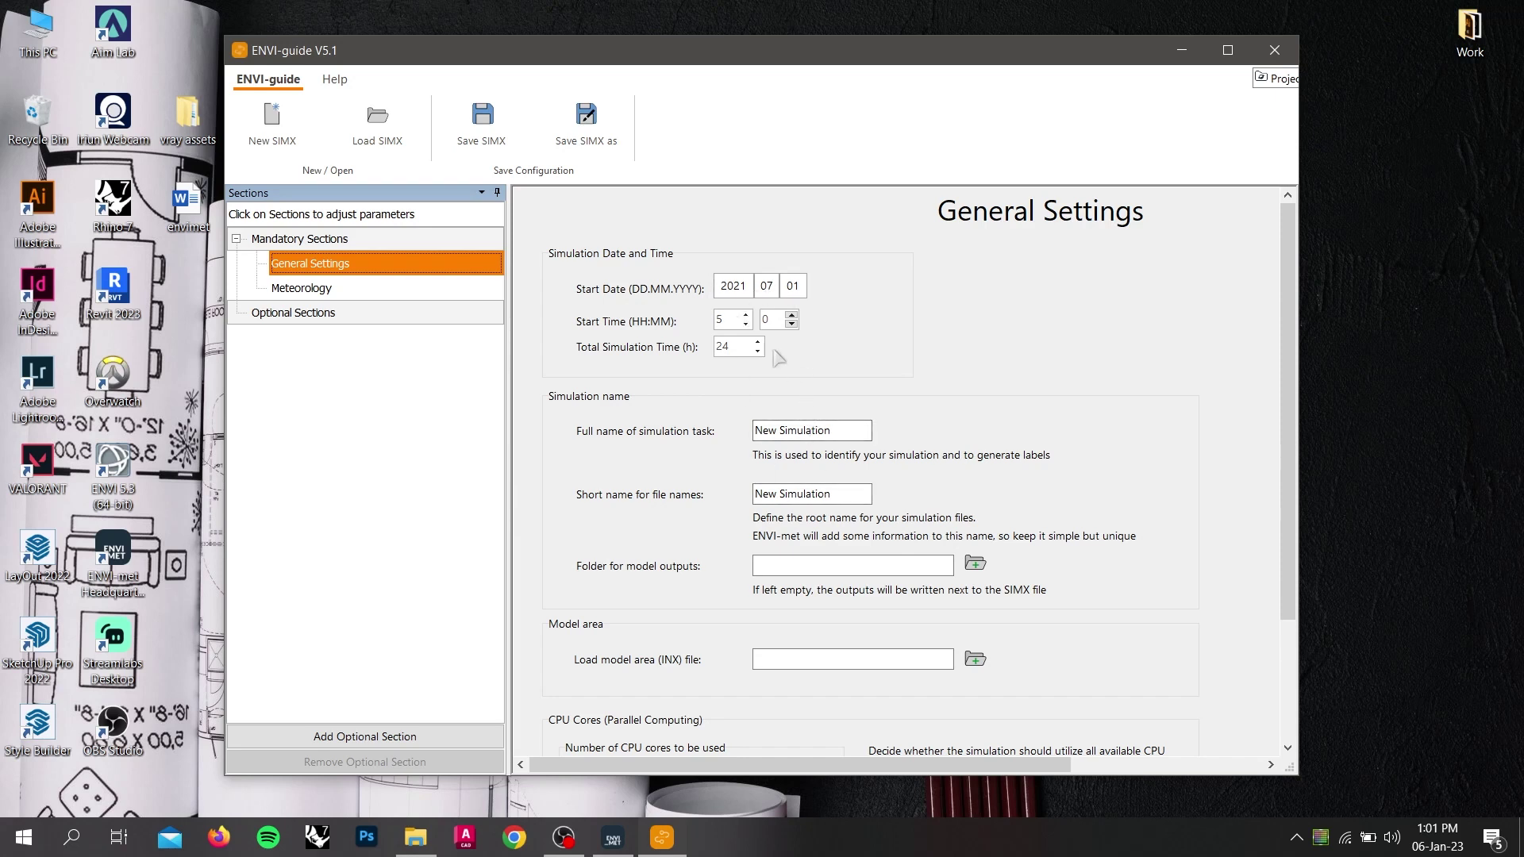
Set the simulation start date to 2022-06-02 and the start hour to 6:00.
{"action": "left_click", "coordinate": [740, 294]}
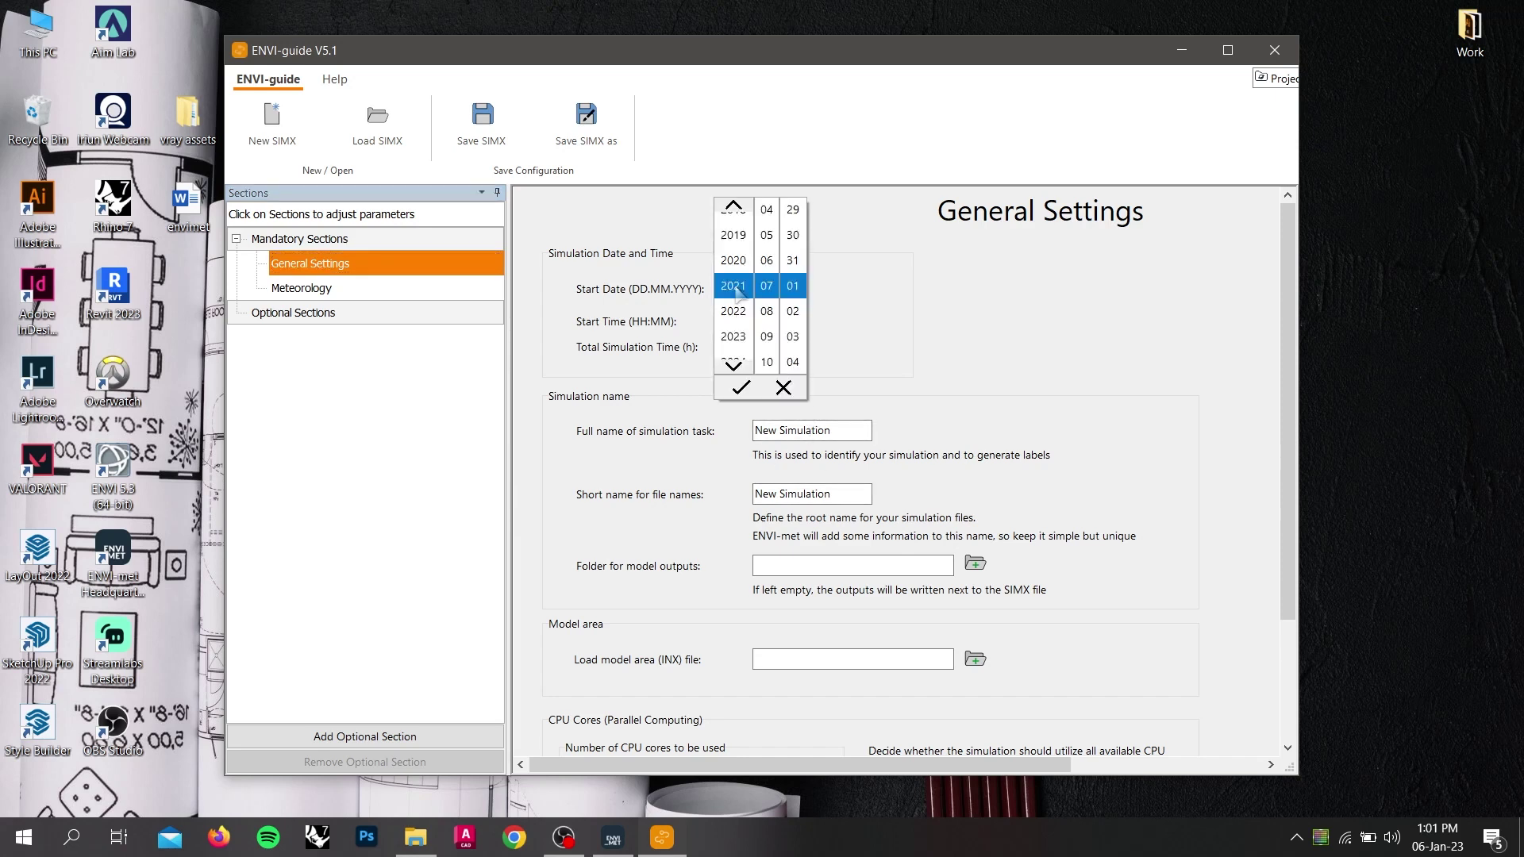
{"action": "left_click", "coordinate": [734, 311]}
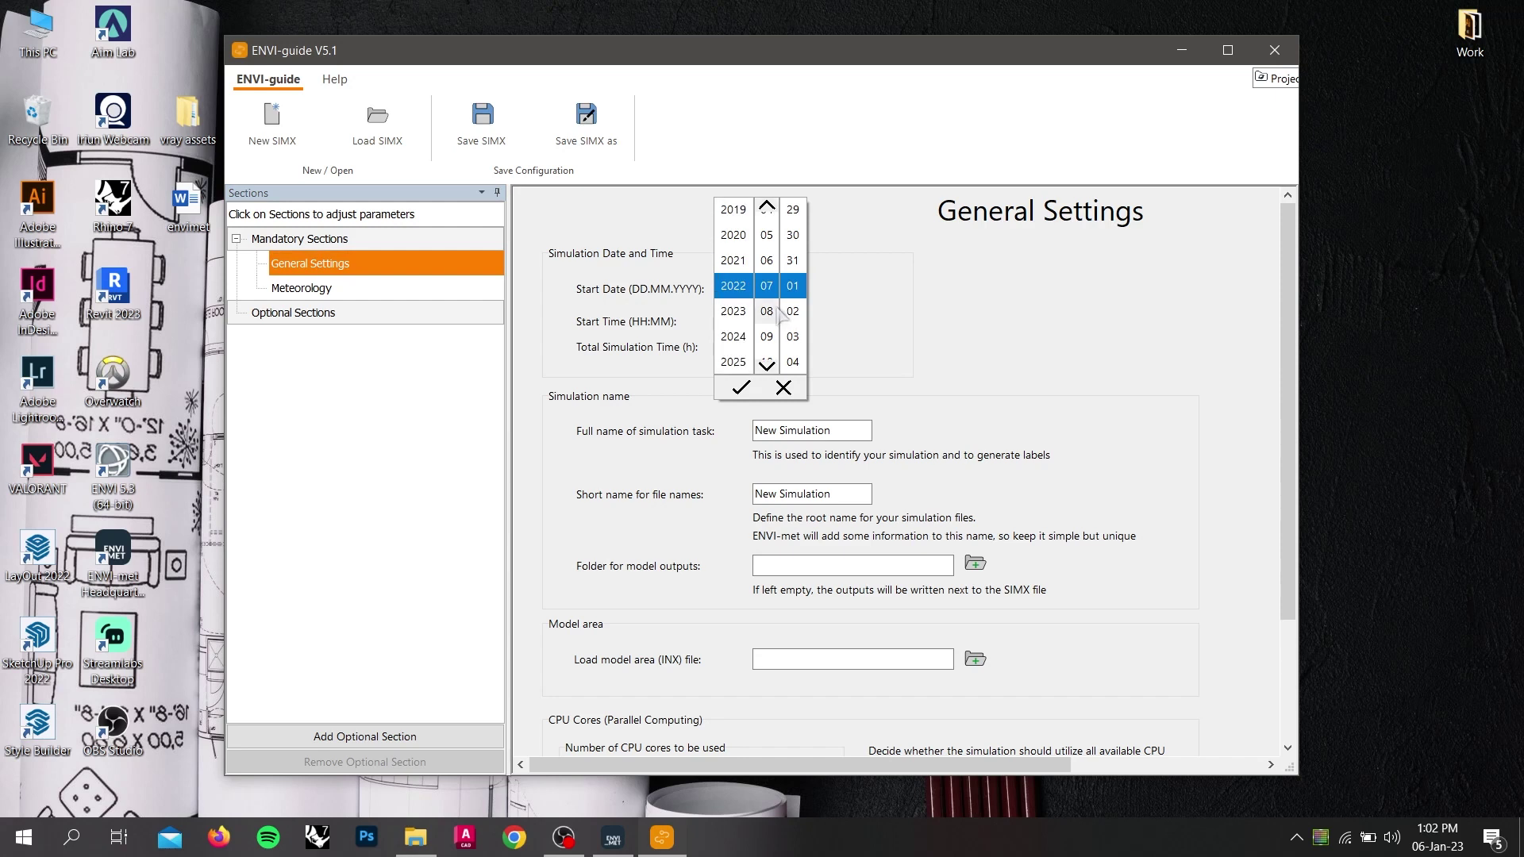
{"action": "scroll", "coordinate": [770, 312], "scroll_direction": "up", "scroll_amount": 4}
{"action": "left_click", "coordinate": [767, 311]}
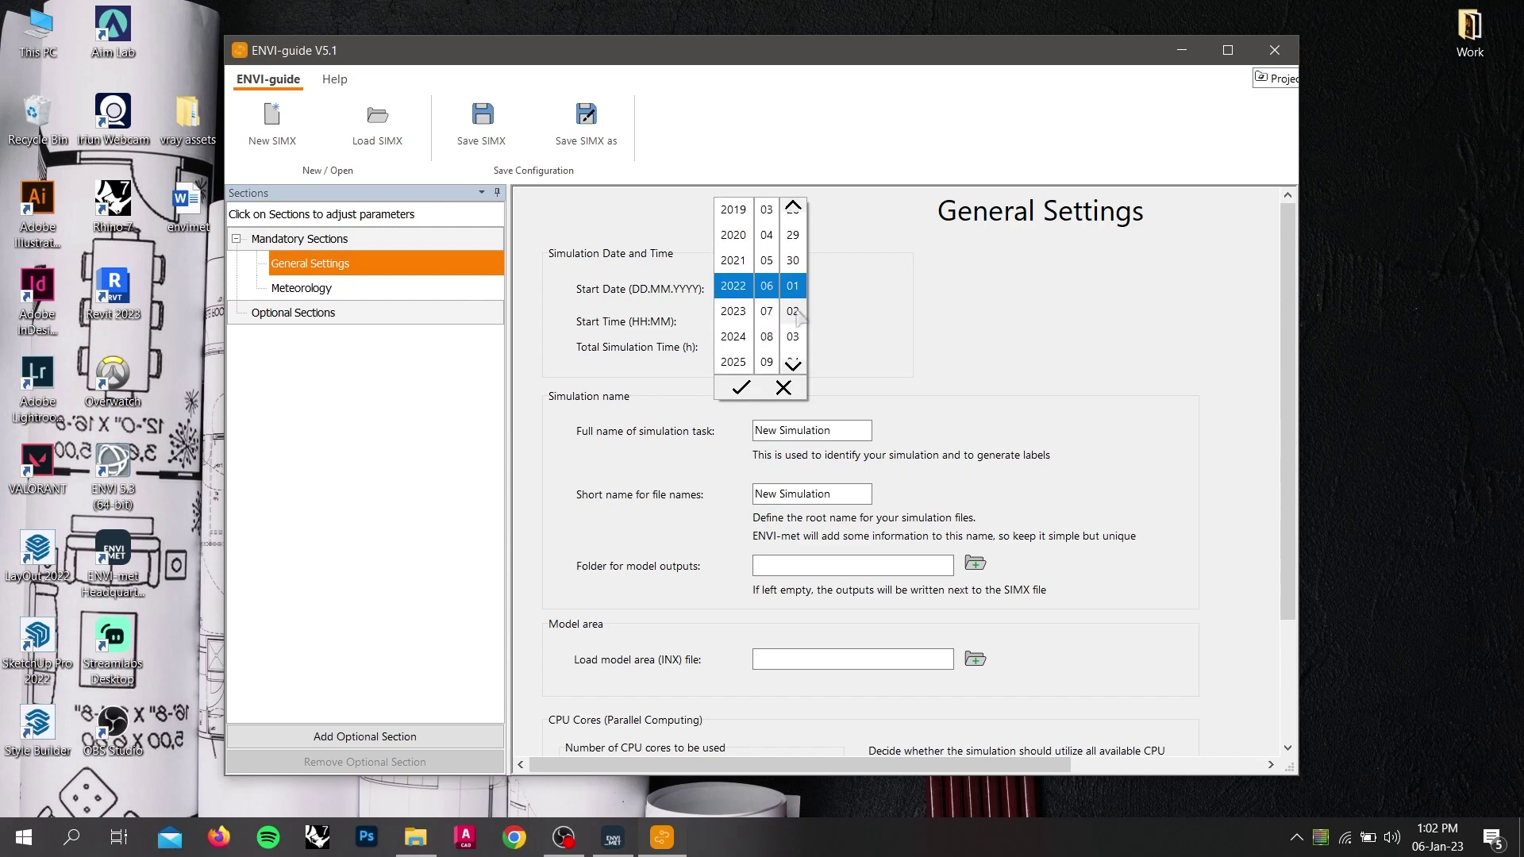
{"action": "left_click", "coordinate": [793, 311]}
{"action": "left_click", "coordinate": [740, 387]}
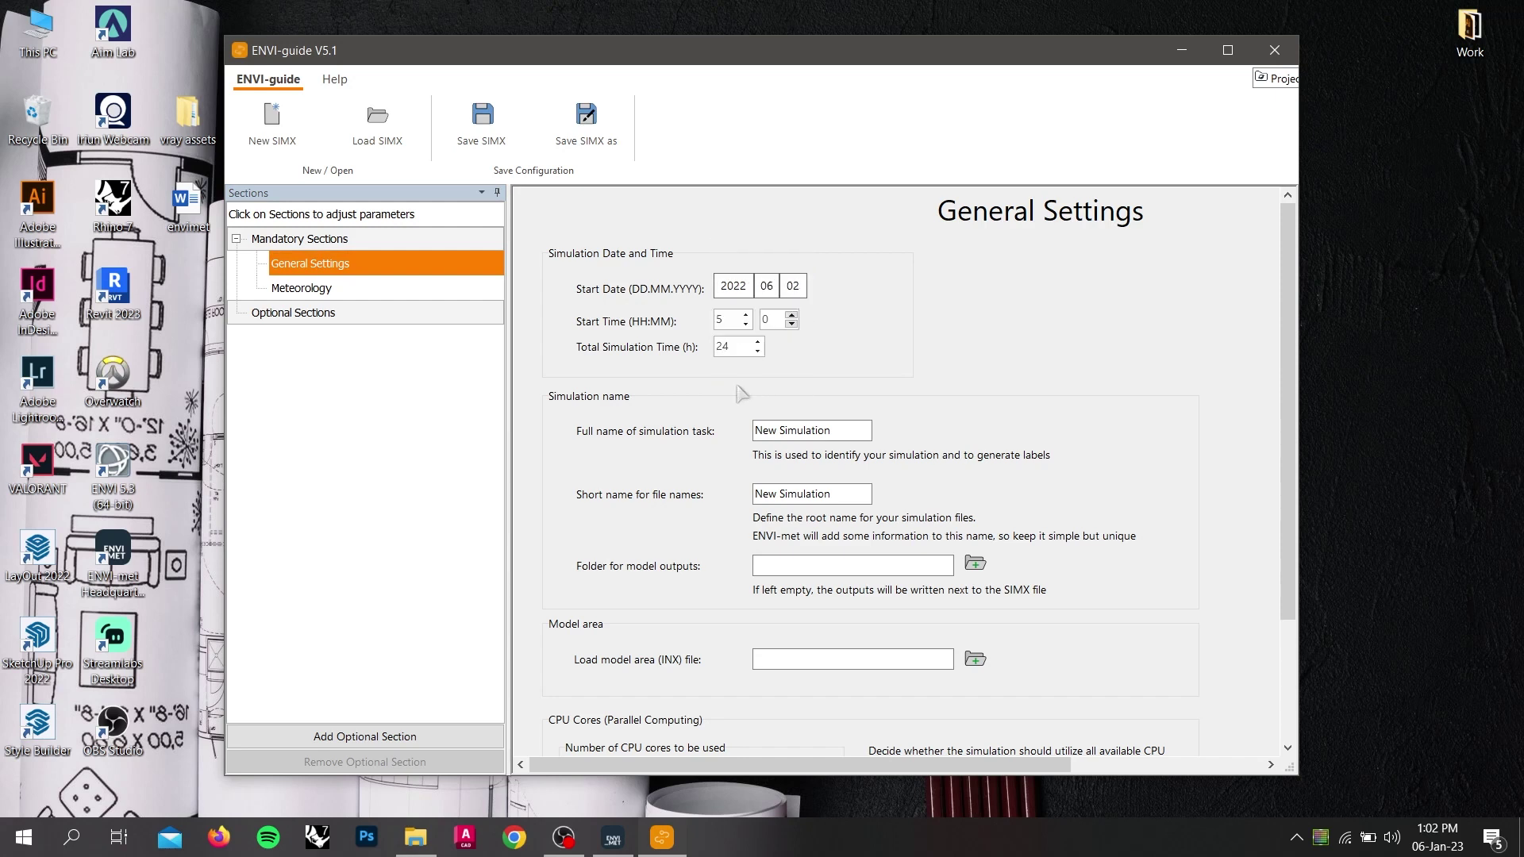
{"action": "left_click", "coordinate": [746, 315]}
Name the task 'RUET simulation' with 'TSR' as the short file name.
{"action": "left_click", "coordinate": [810, 429]}
{"action": "left_click_drag", "start_coordinate": [853, 429], "coordinate": [713, 428]}
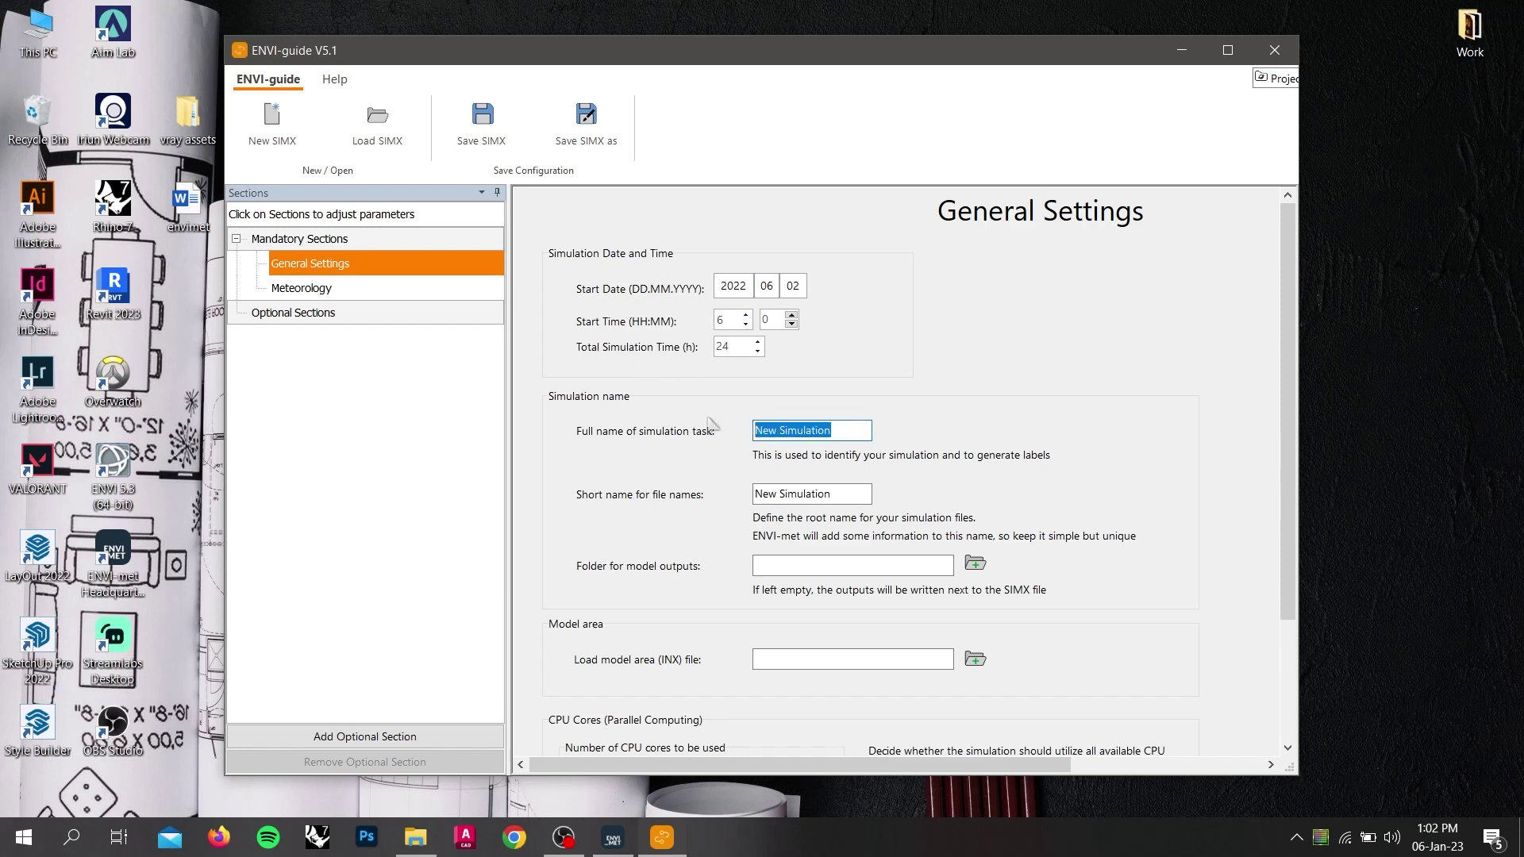
{"action": "type", "text": "RUET"}
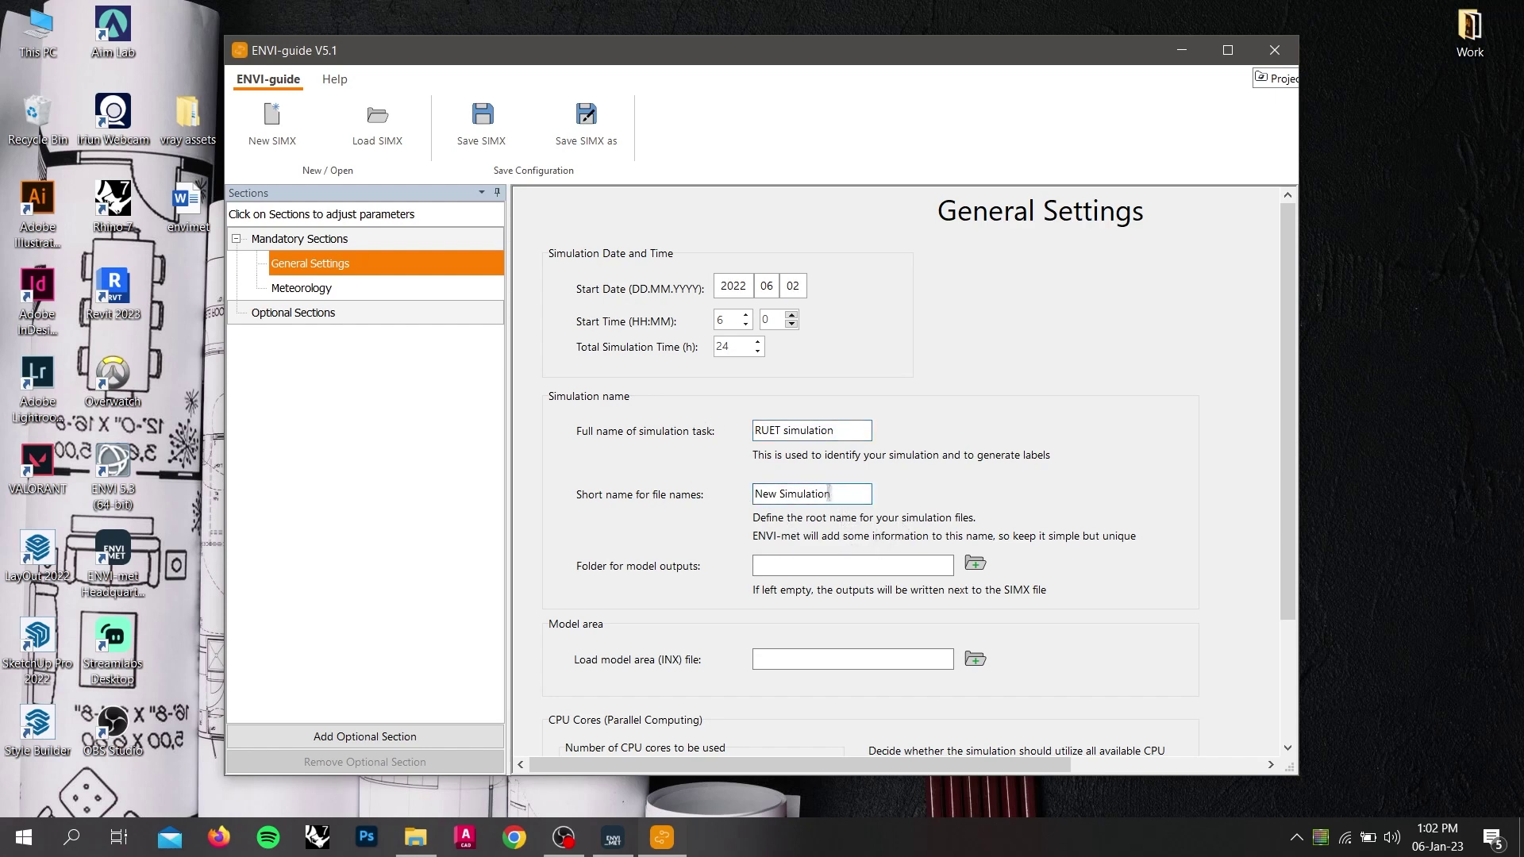
{"action": "left_click_drag", "start_coordinate": [829, 493], "coordinate": [762, 494]}
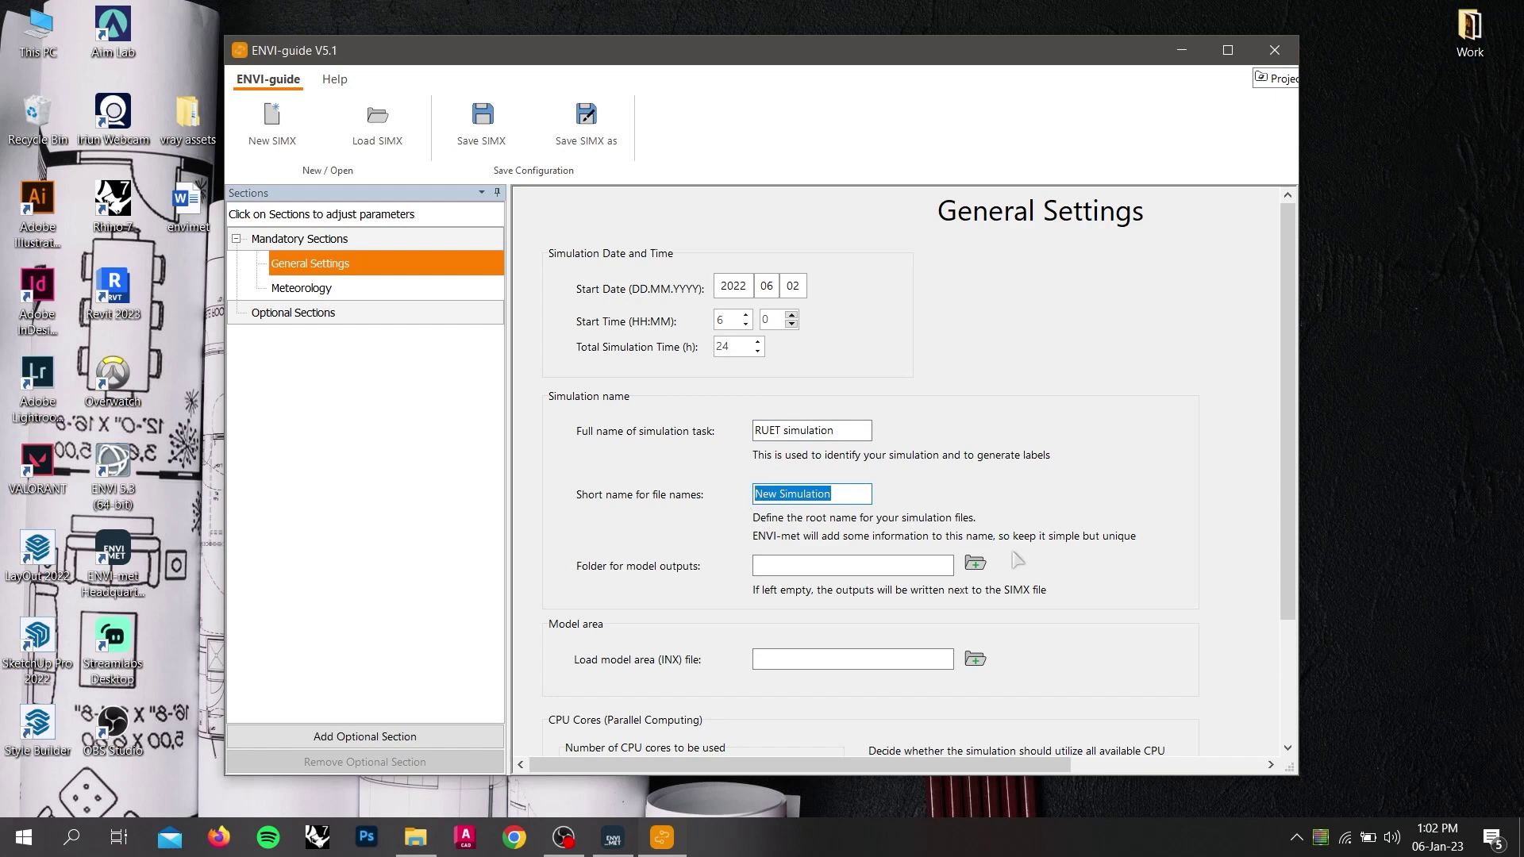
{"action": "type", "text": "TSR"}
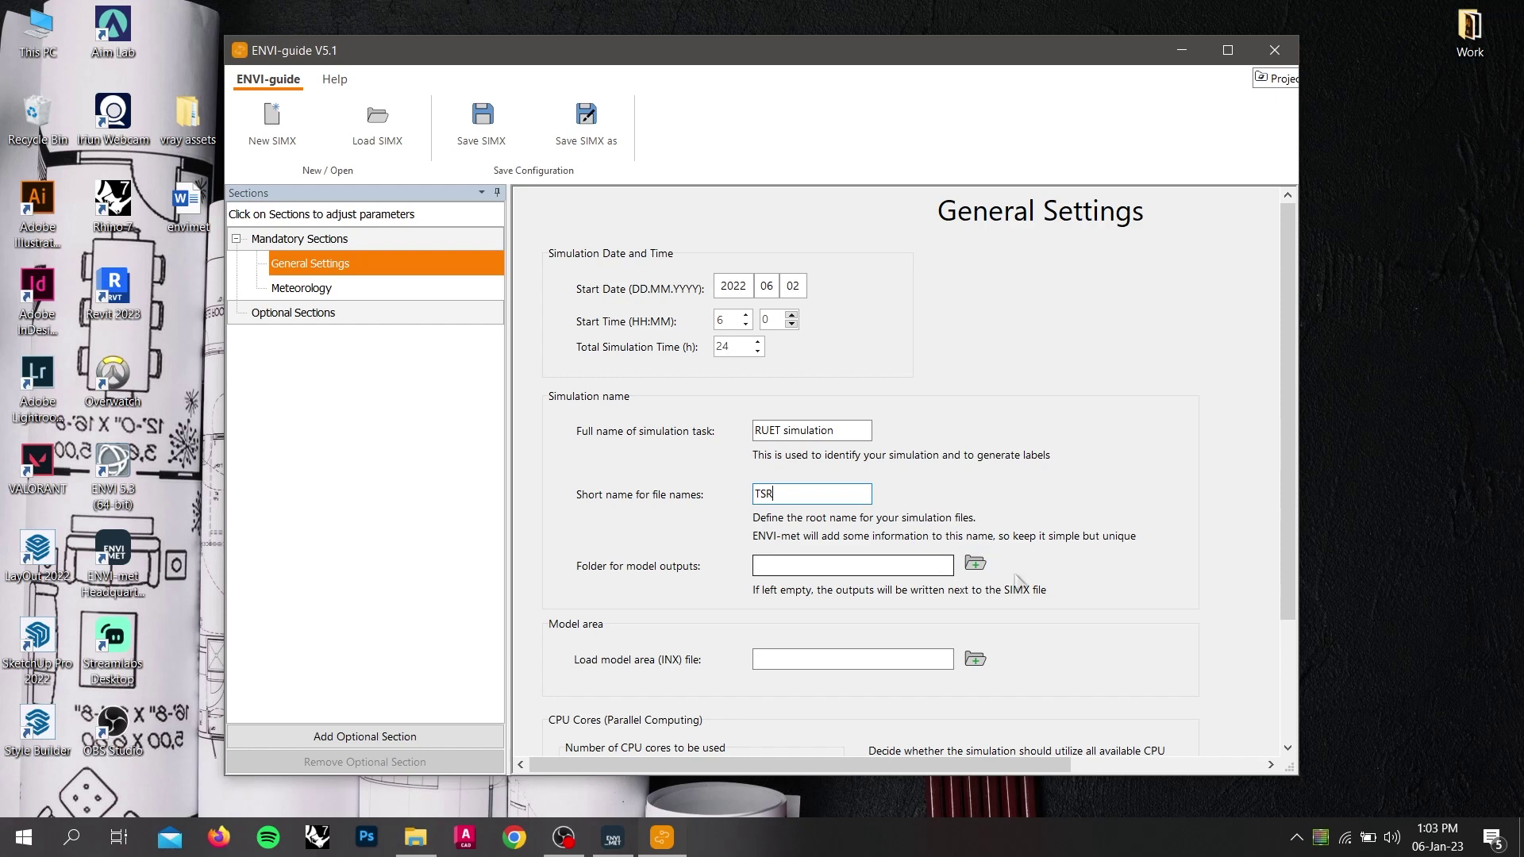
{"action": "scroll", "coordinate": [1023, 556], "scroll_direction": "down", "scroll_amount": 1}
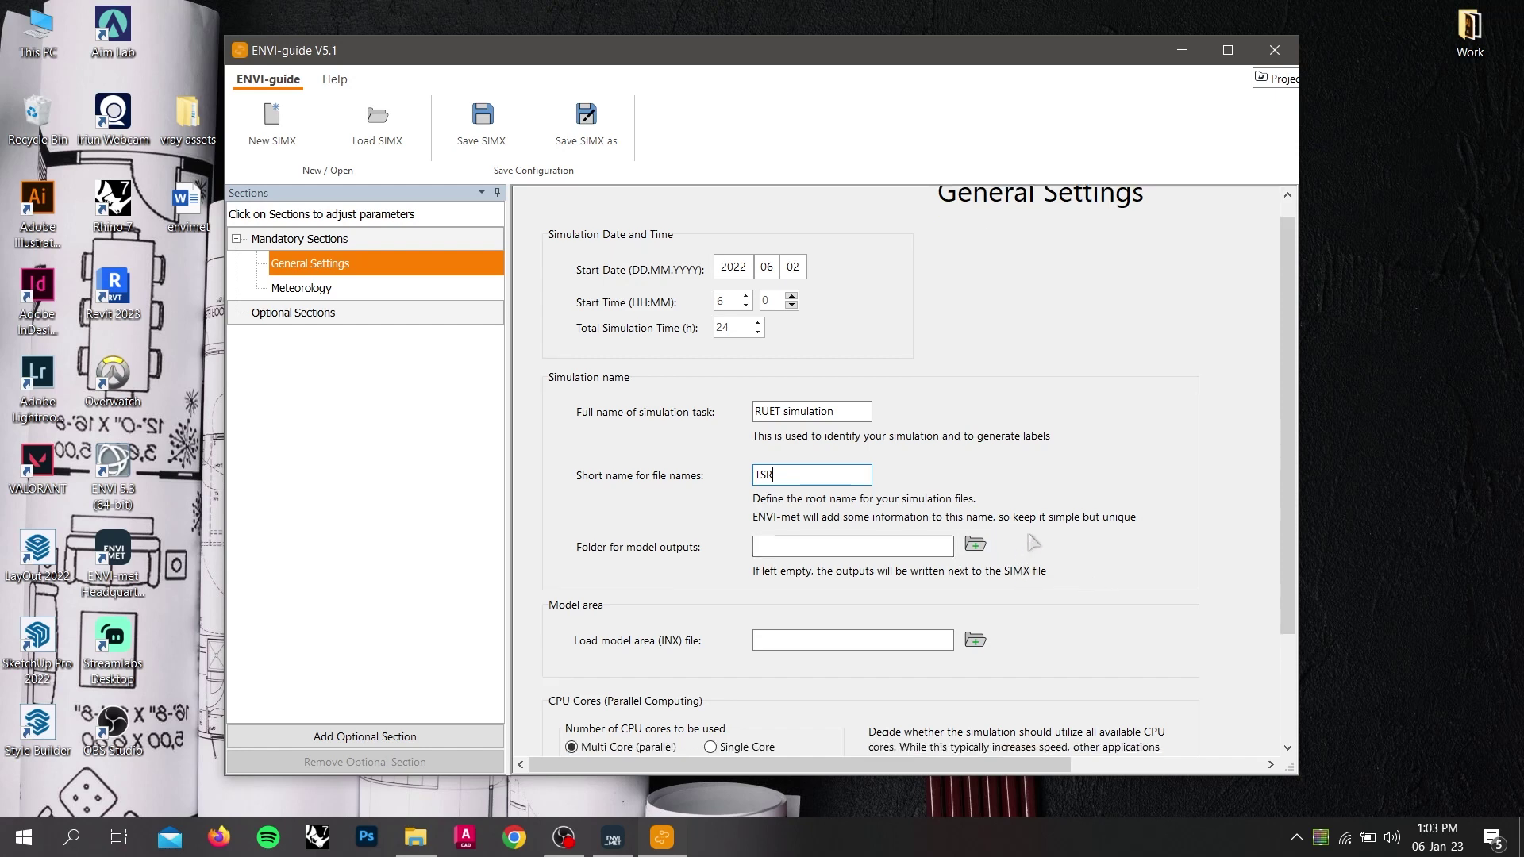
{"action": "scroll", "coordinate": [1004, 555], "scroll_direction": "down", "scroll_amount": 3}
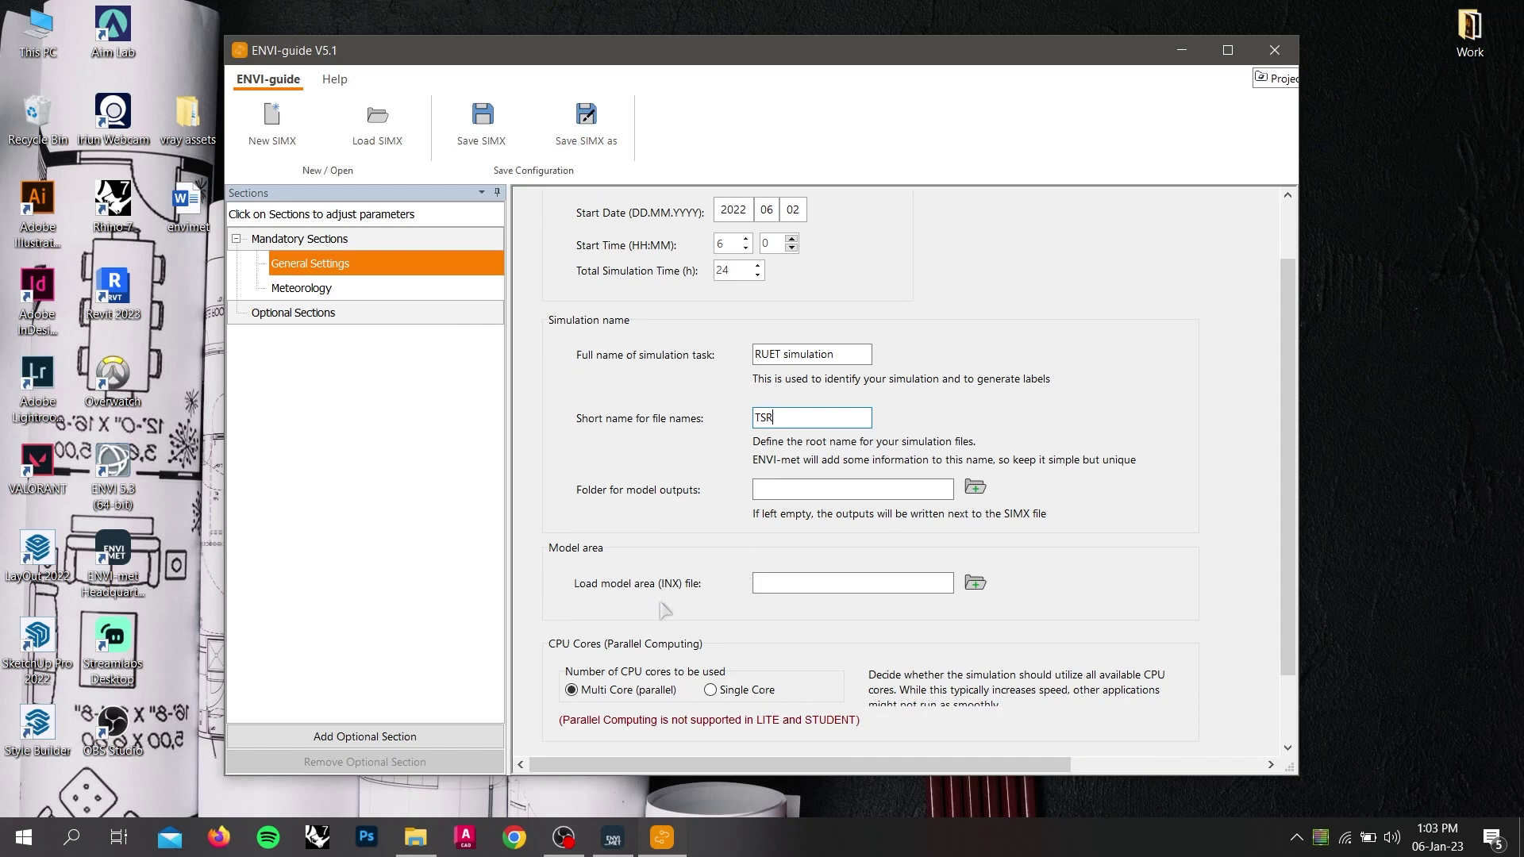
Load RUET MODELING 3d.INX as the model area file.
{"action": "left_click", "coordinate": [981, 586]}
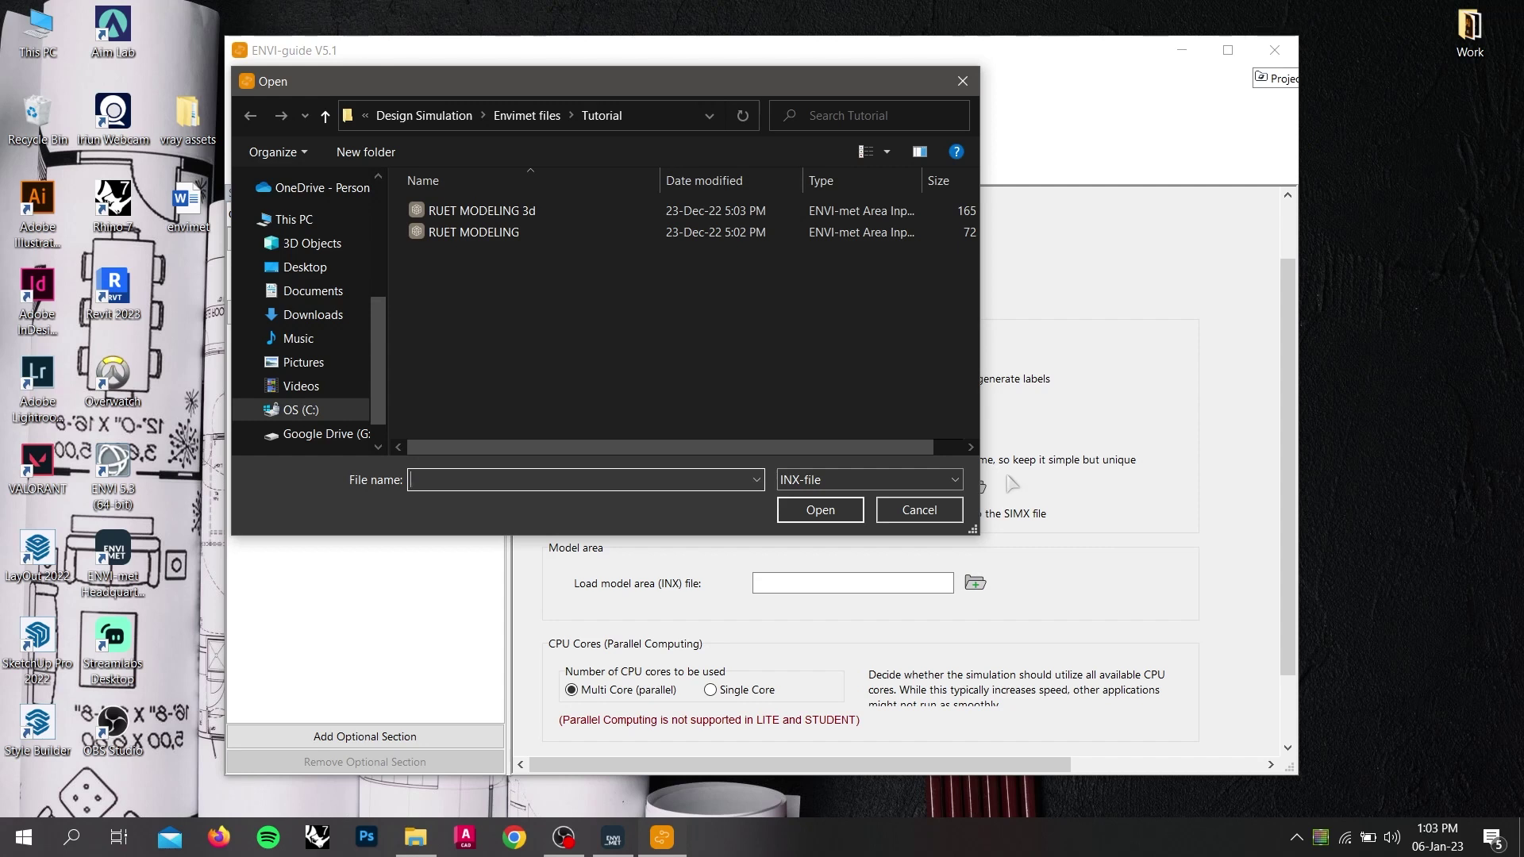
{"action": "left_click", "coordinate": [524, 231]}
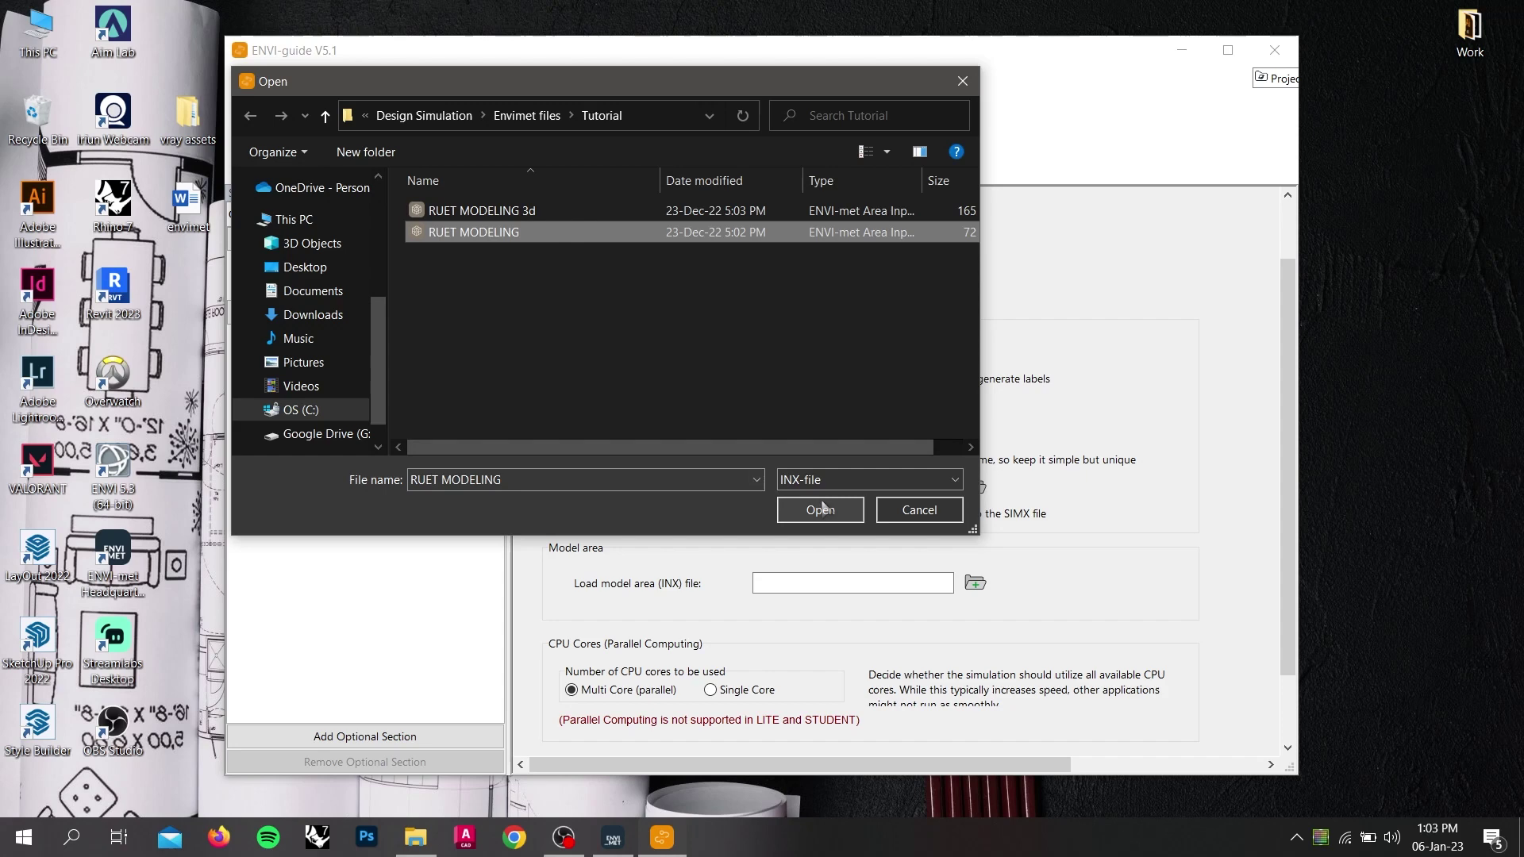
{"action": "left_click", "coordinate": [626, 211]}
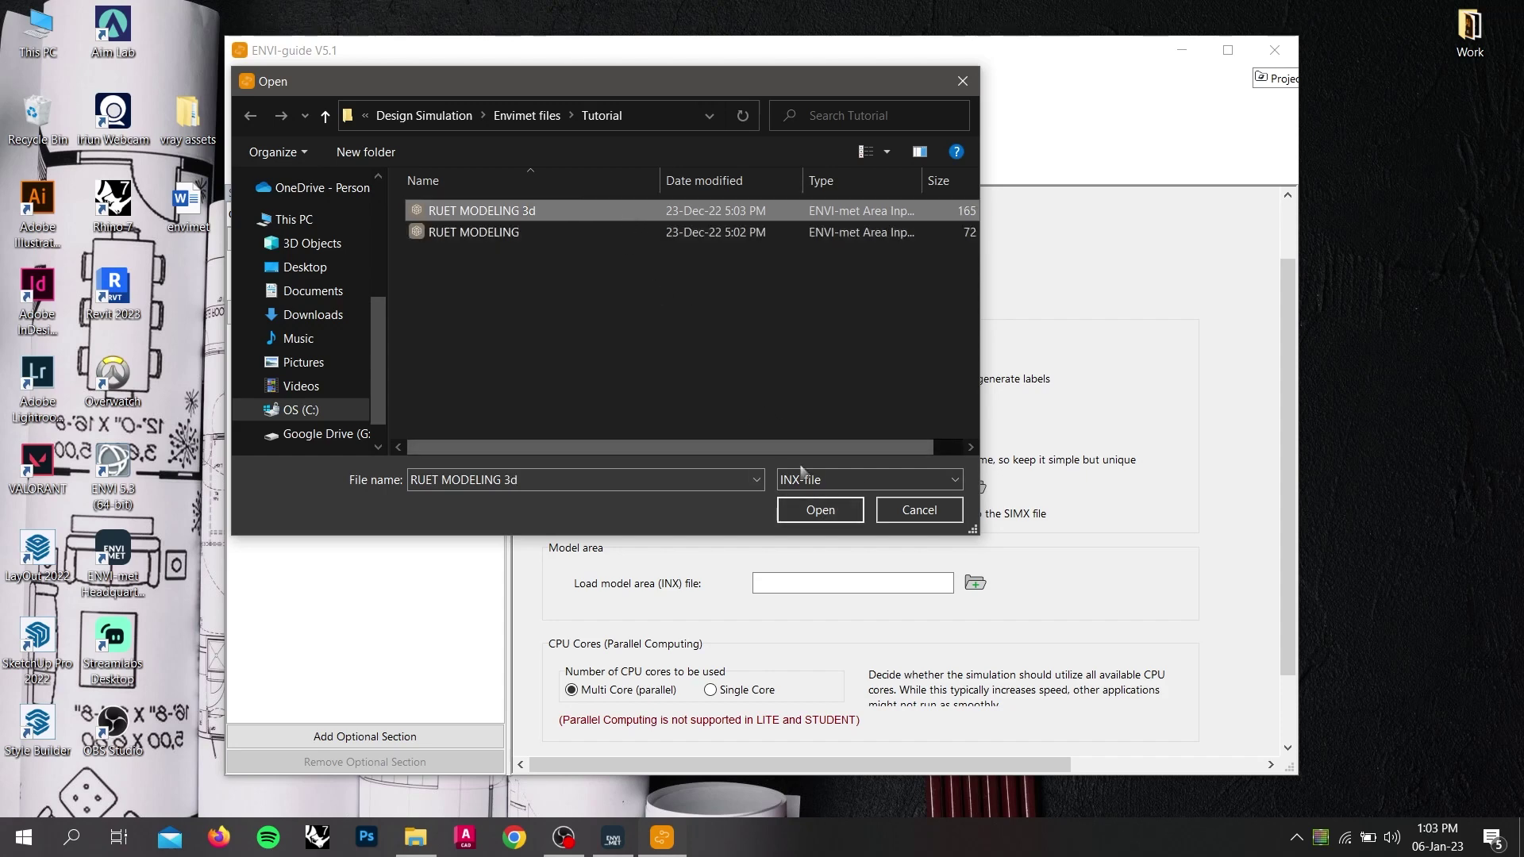
{"action": "left_click", "coordinate": [825, 511]}
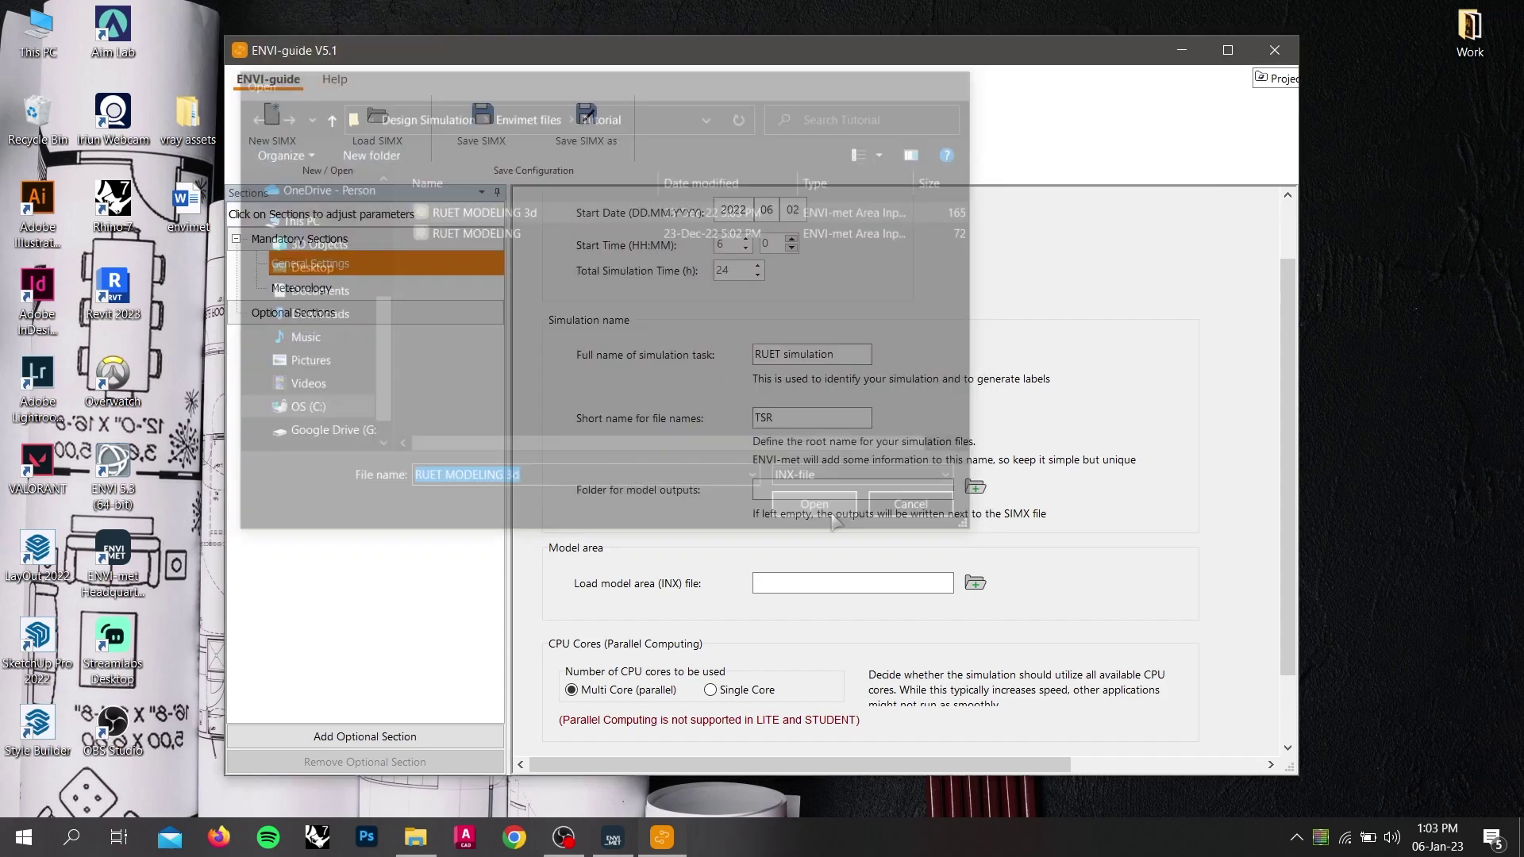
{"action": "scroll", "coordinate": [652, 649], "scroll_direction": "down", "scroll_amount": 1}
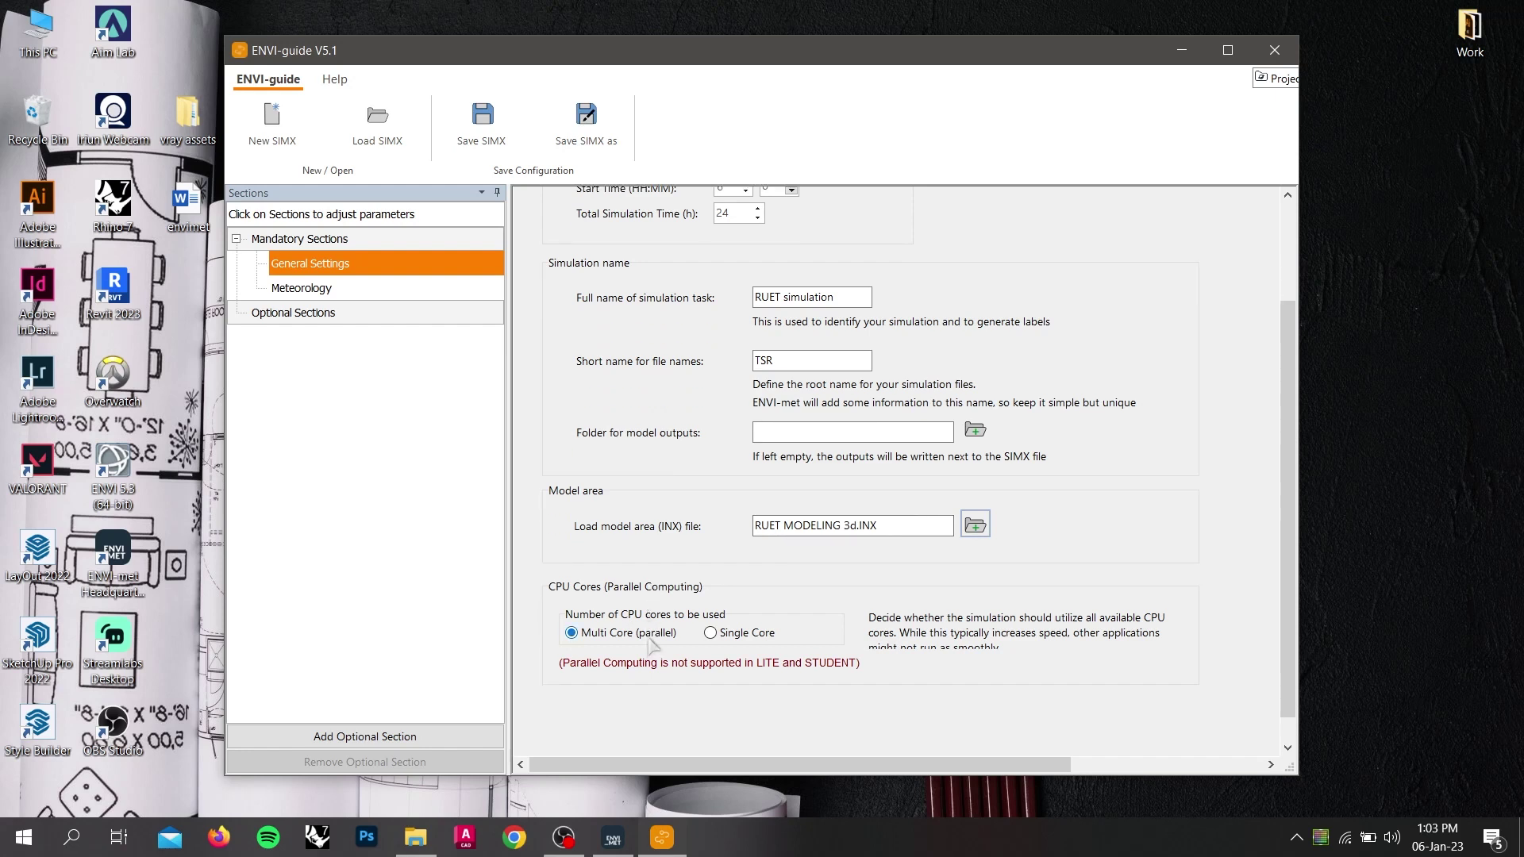
Set the simulation to use Single Core computing.
{"action": "left_click", "coordinate": [744, 639]}
{"action": "scroll", "coordinate": [675, 337], "scroll_direction": "up", "scroll_amount": 3}
{"action": "scroll", "coordinate": [676, 329], "scroll_direction": "down", "scroll_amount": 3}
{"action": "scroll", "coordinate": [677, 323], "scroll_direction": "up", "scroll_amount": 3}
{"action": "scroll", "coordinate": [677, 324], "scroll_direction": "up", "scroll_amount": 2}
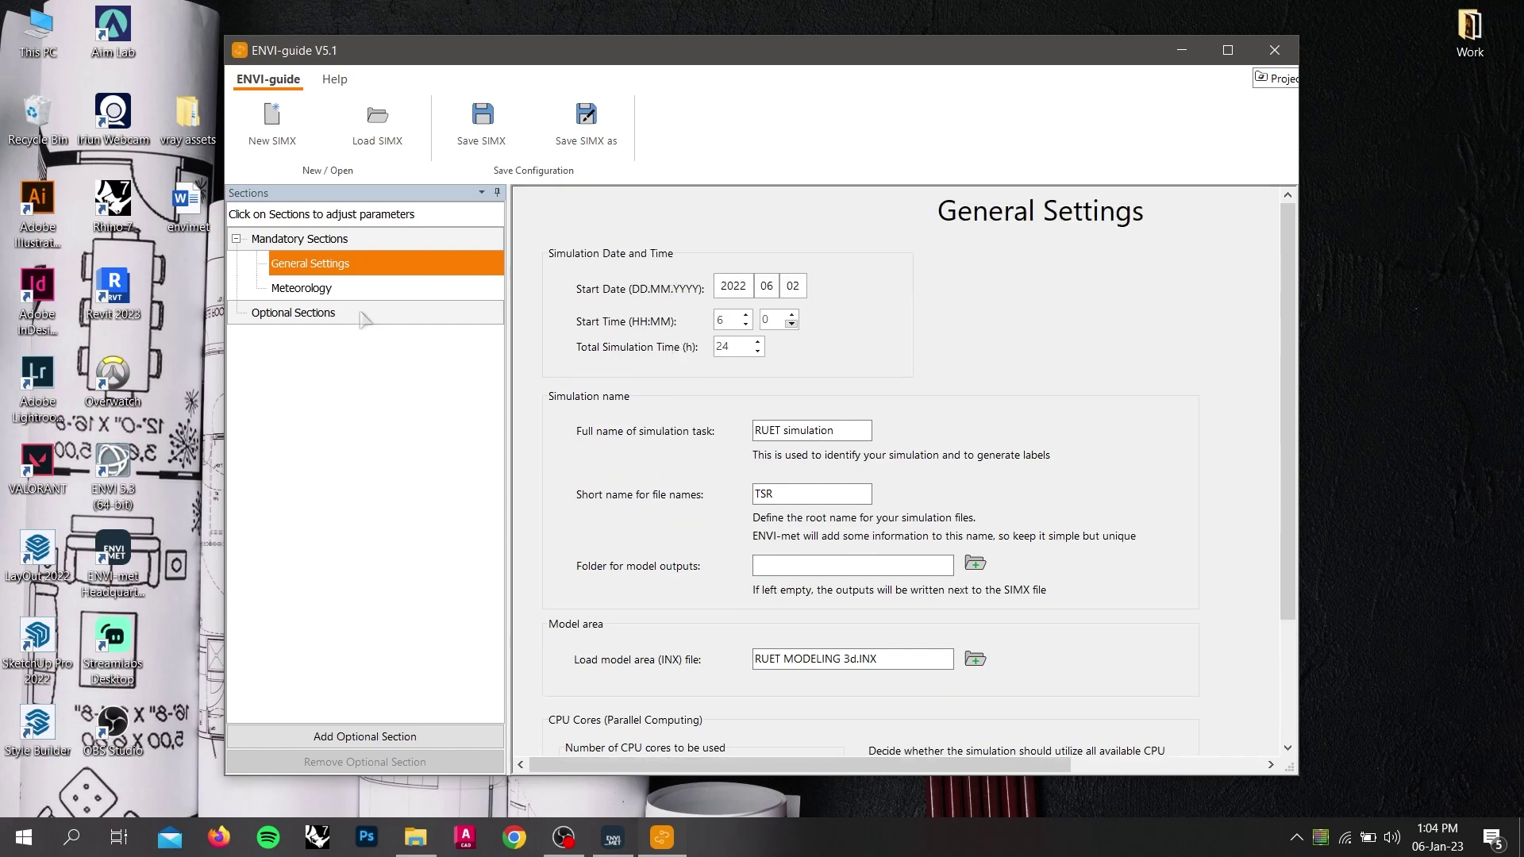
Open the Meteorology section to view the Simple Forcing, Full Forcing and Other LBC options.
{"action": "left_click", "coordinate": [333, 292]}
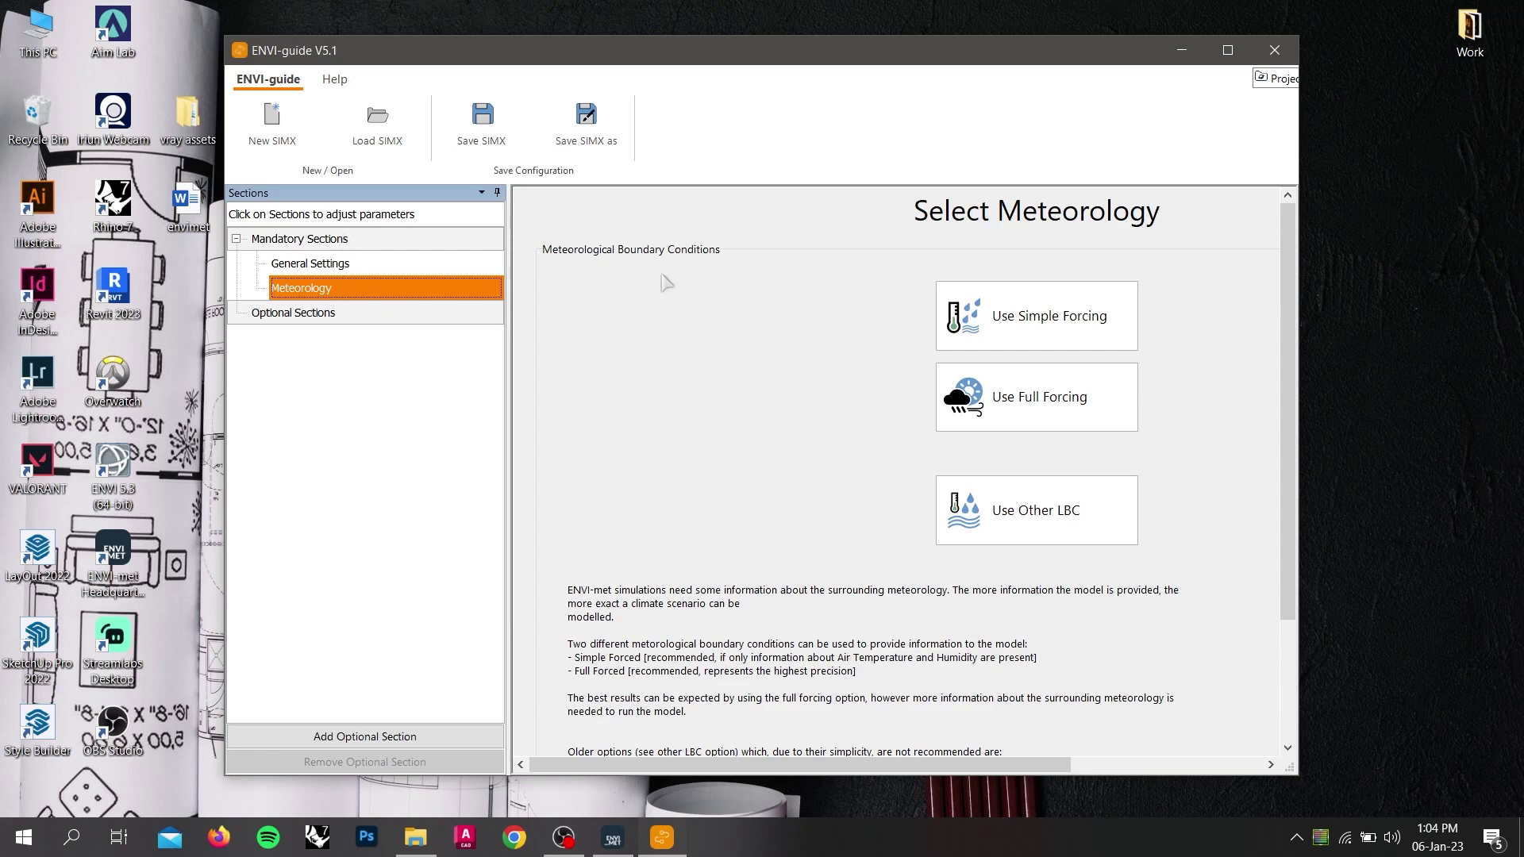
{"action": "scroll", "coordinate": [668, 286], "scroll_direction": "down", "scroll_amount": 1}
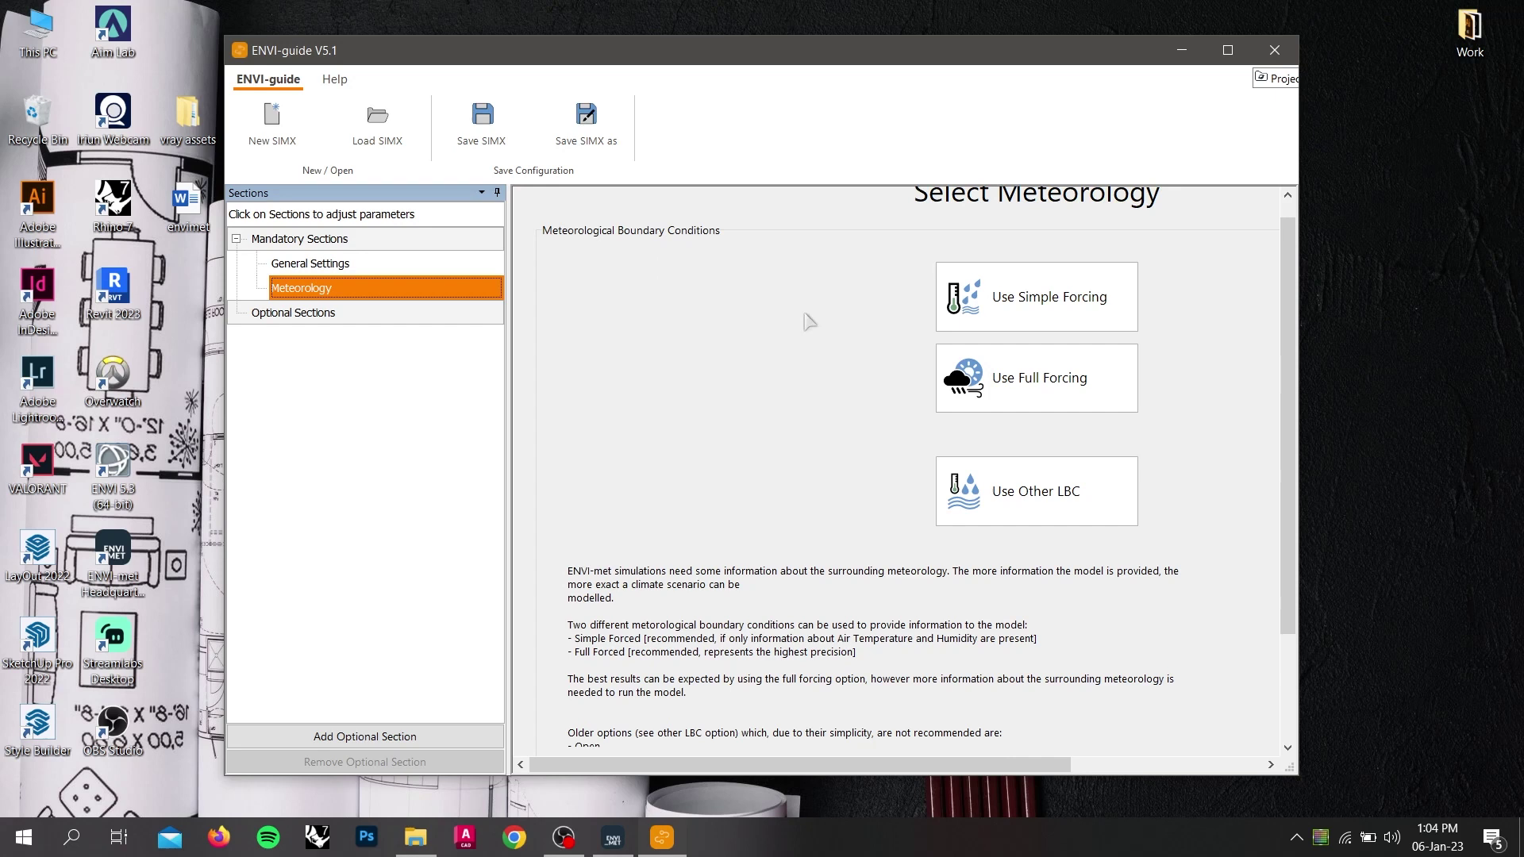
{"action": "scroll", "coordinate": [929, 353], "scroll_direction": "down", "scroll_amount": 2}
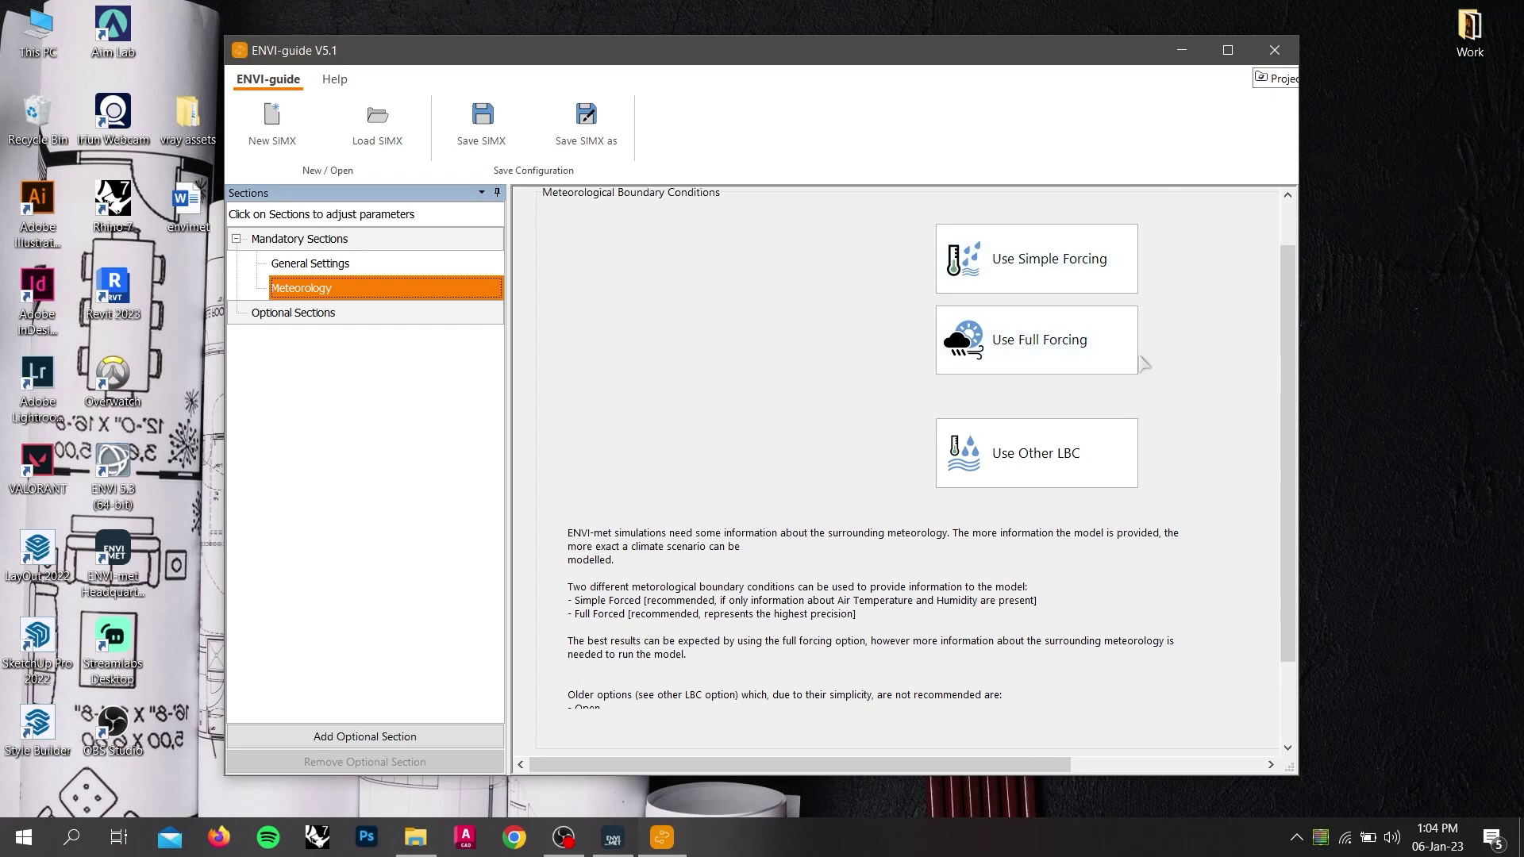
{"action": "scroll", "coordinate": [1135, 361], "scroll_direction": "down", "scroll_amount": 1}
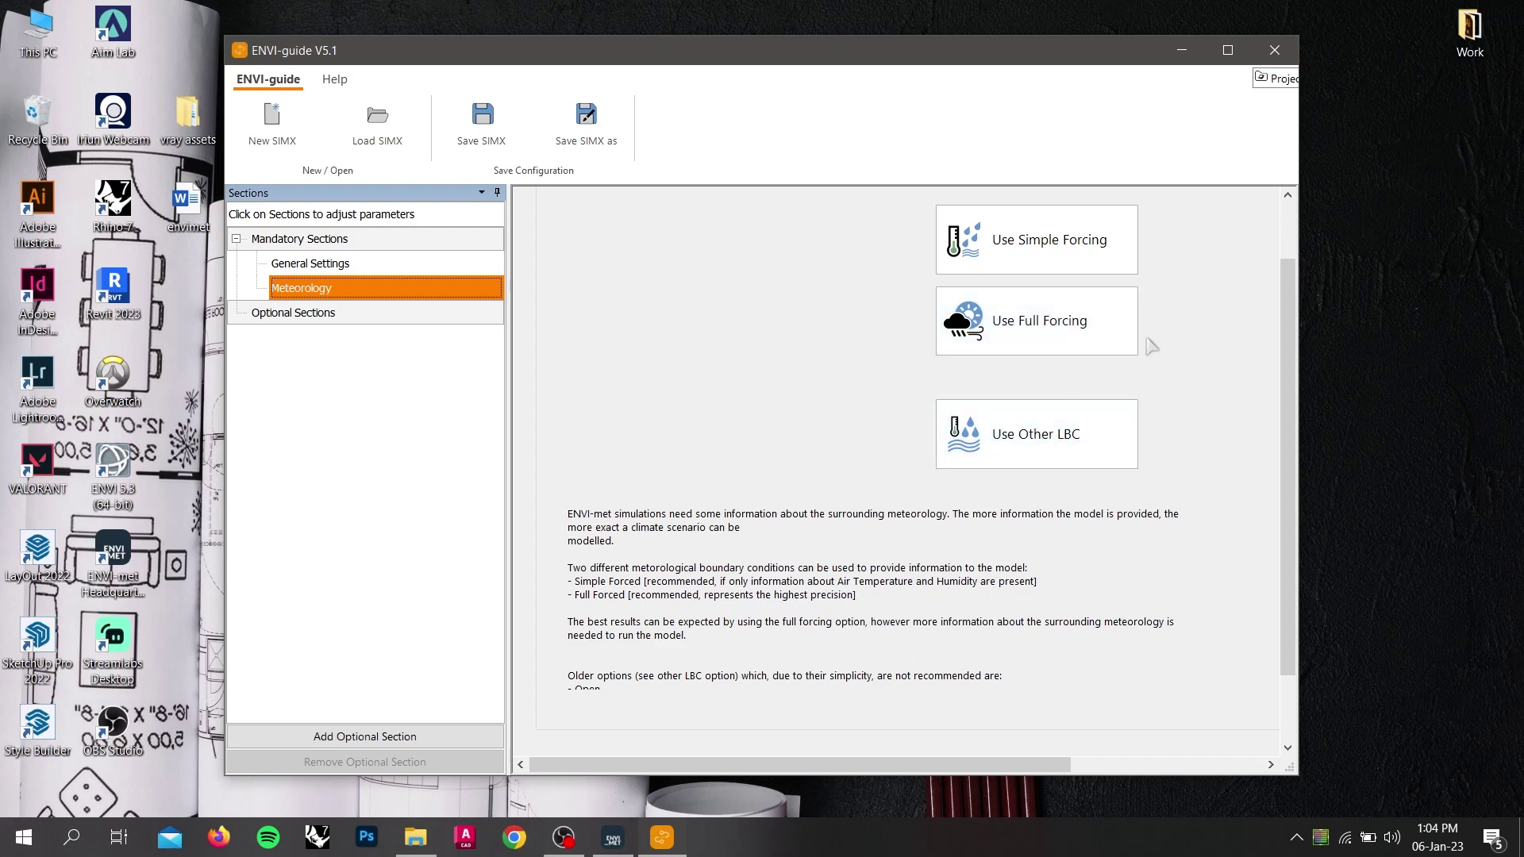
Choose Full Forcing for meteorology, then open the Forcing Manager from Headquarter's Data and Settings.
{"action": "left_click", "coordinate": [1023, 336]}
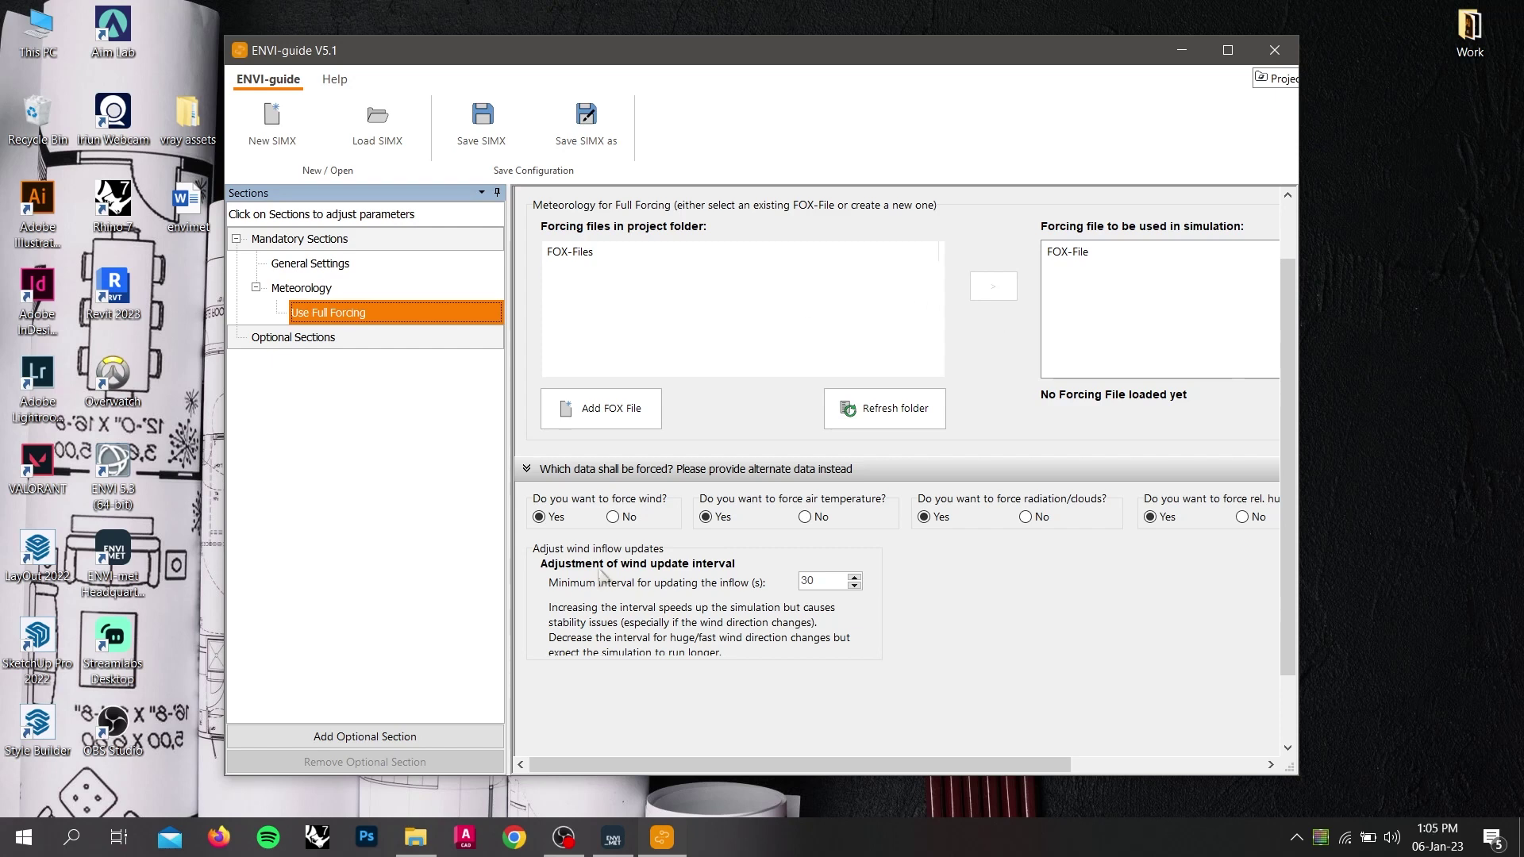
{"action": "left_click", "coordinate": [624, 847]}
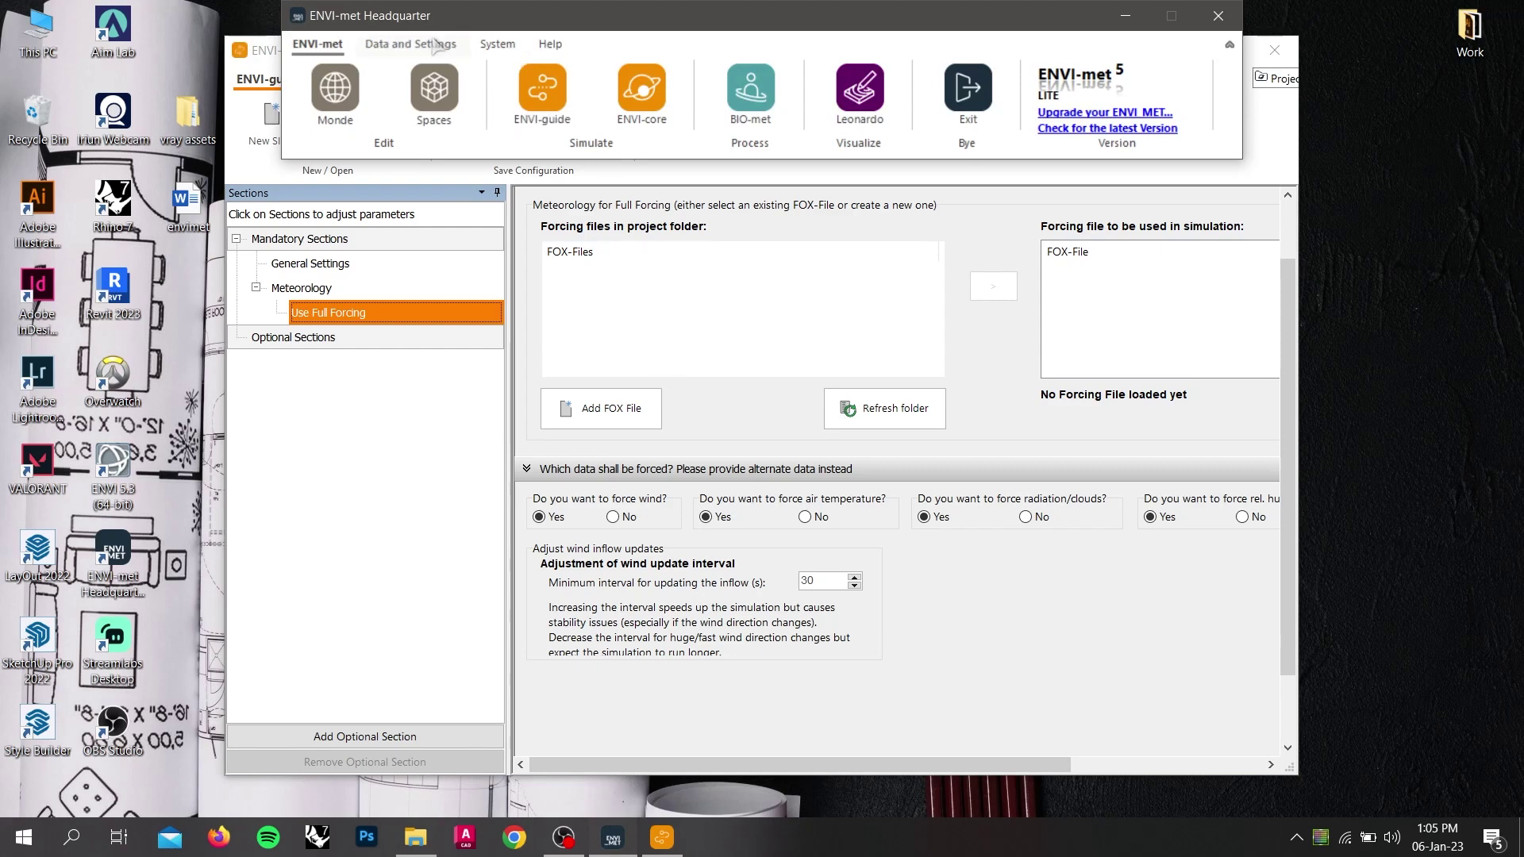
{"action": "left_click", "coordinate": [434, 46]}
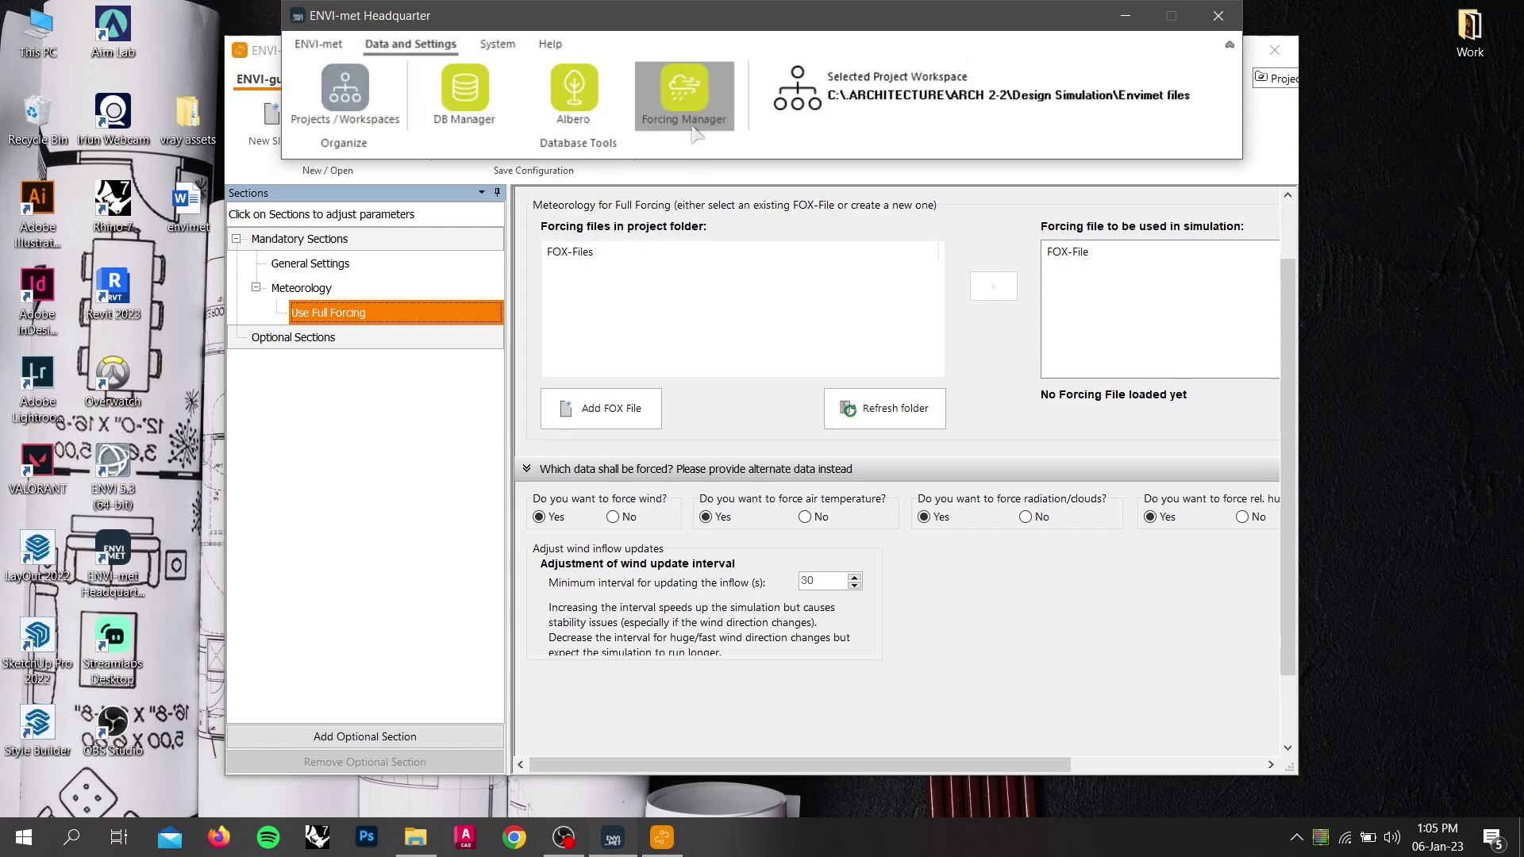
{"action": "left_click", "coordinate": [689, 96]}
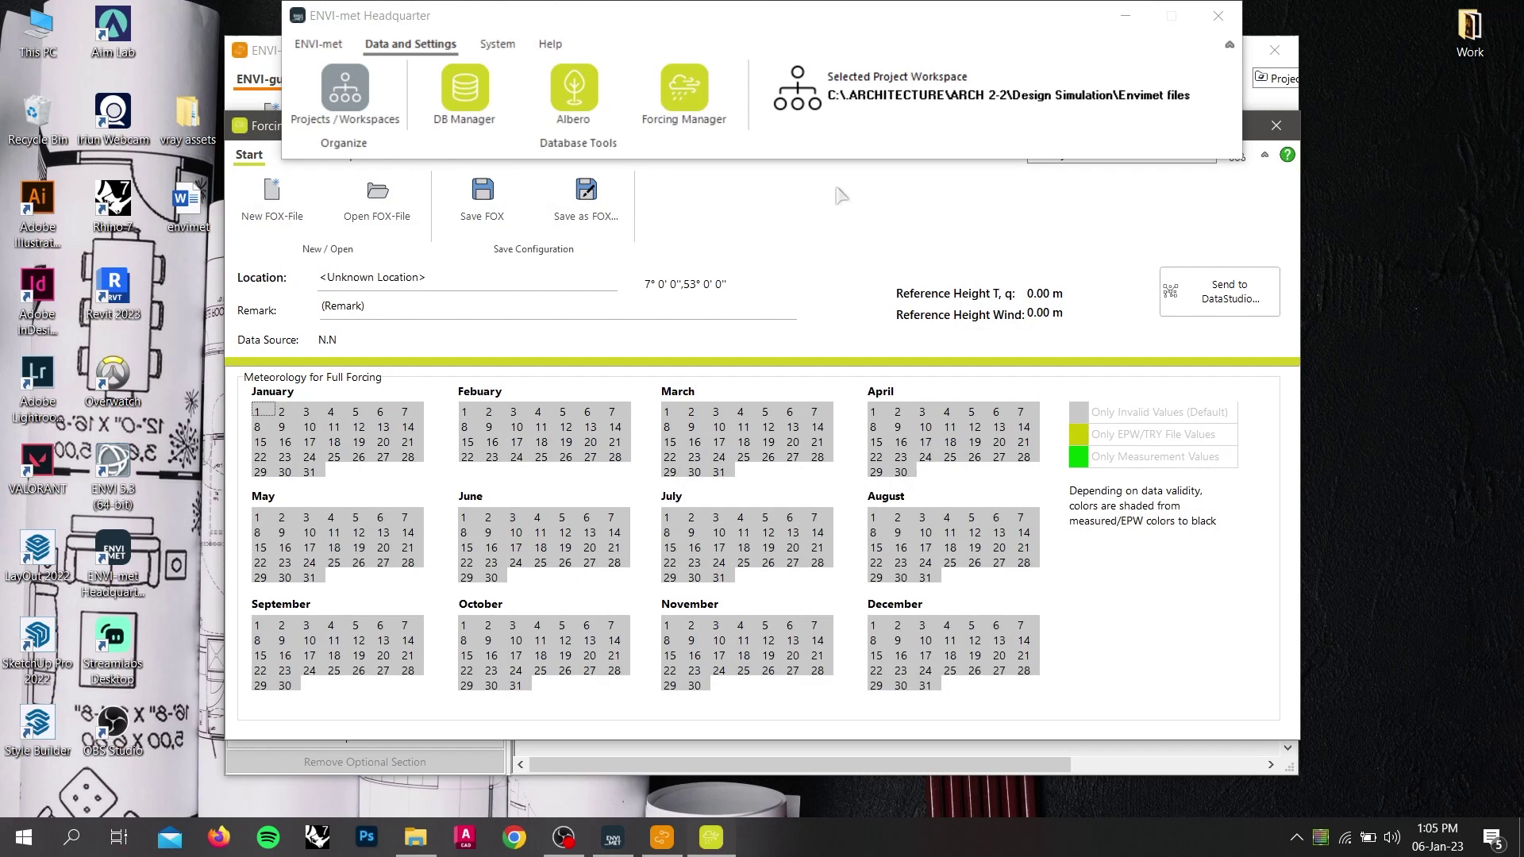
With Headquarter minimized, inspect the empty 24 February day charts in MyForcing.FOX.
{"action": "left_click", "coordinate": [1124, 16]}
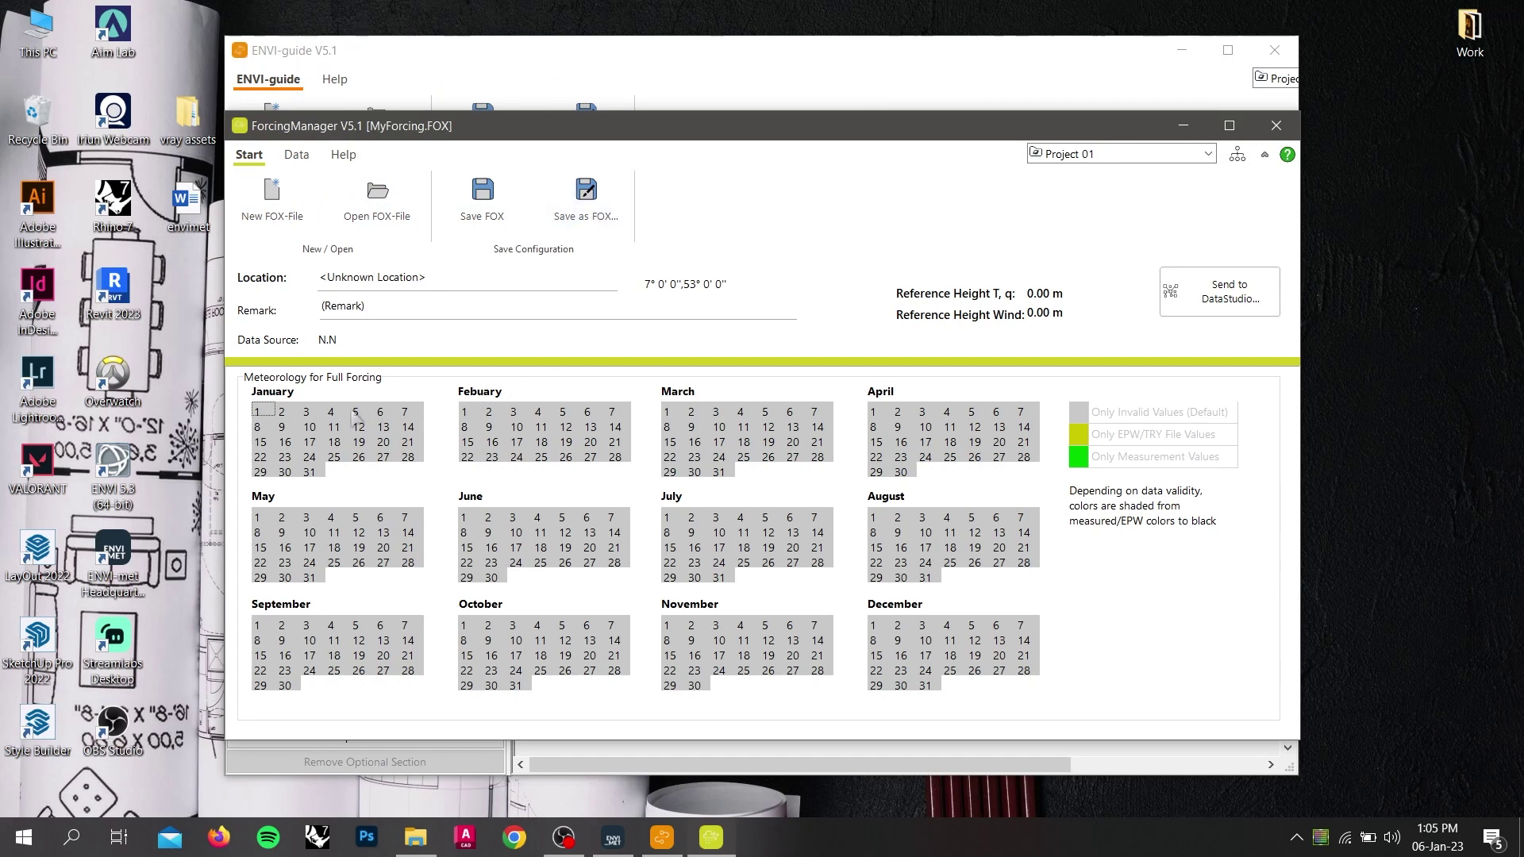
{"action": "double_click", "coordinate": [521, 458]}
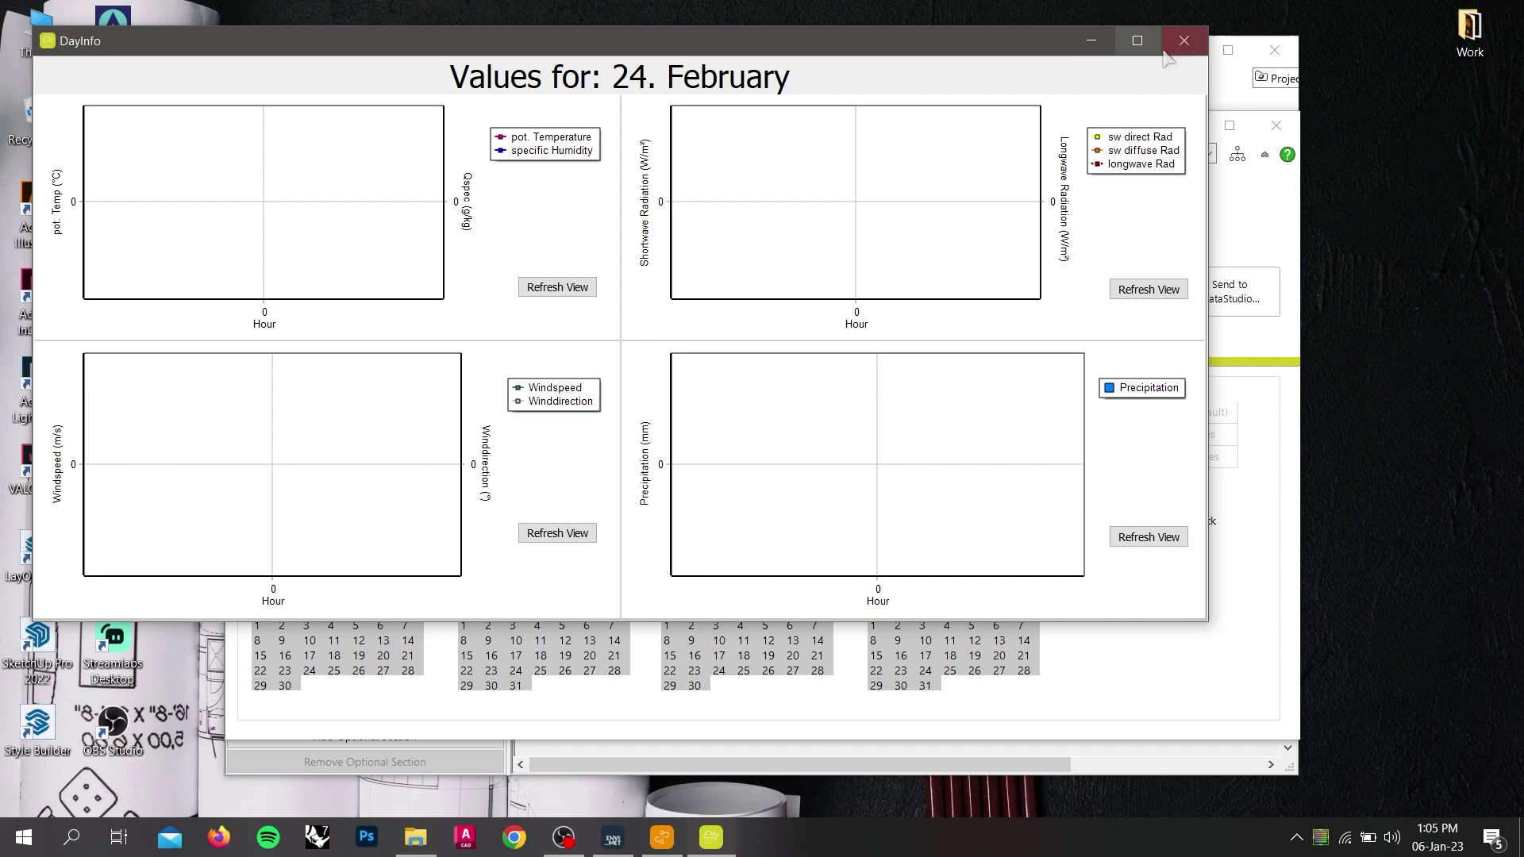
{"action": "left_click", "coordinate": [1188, 47]}
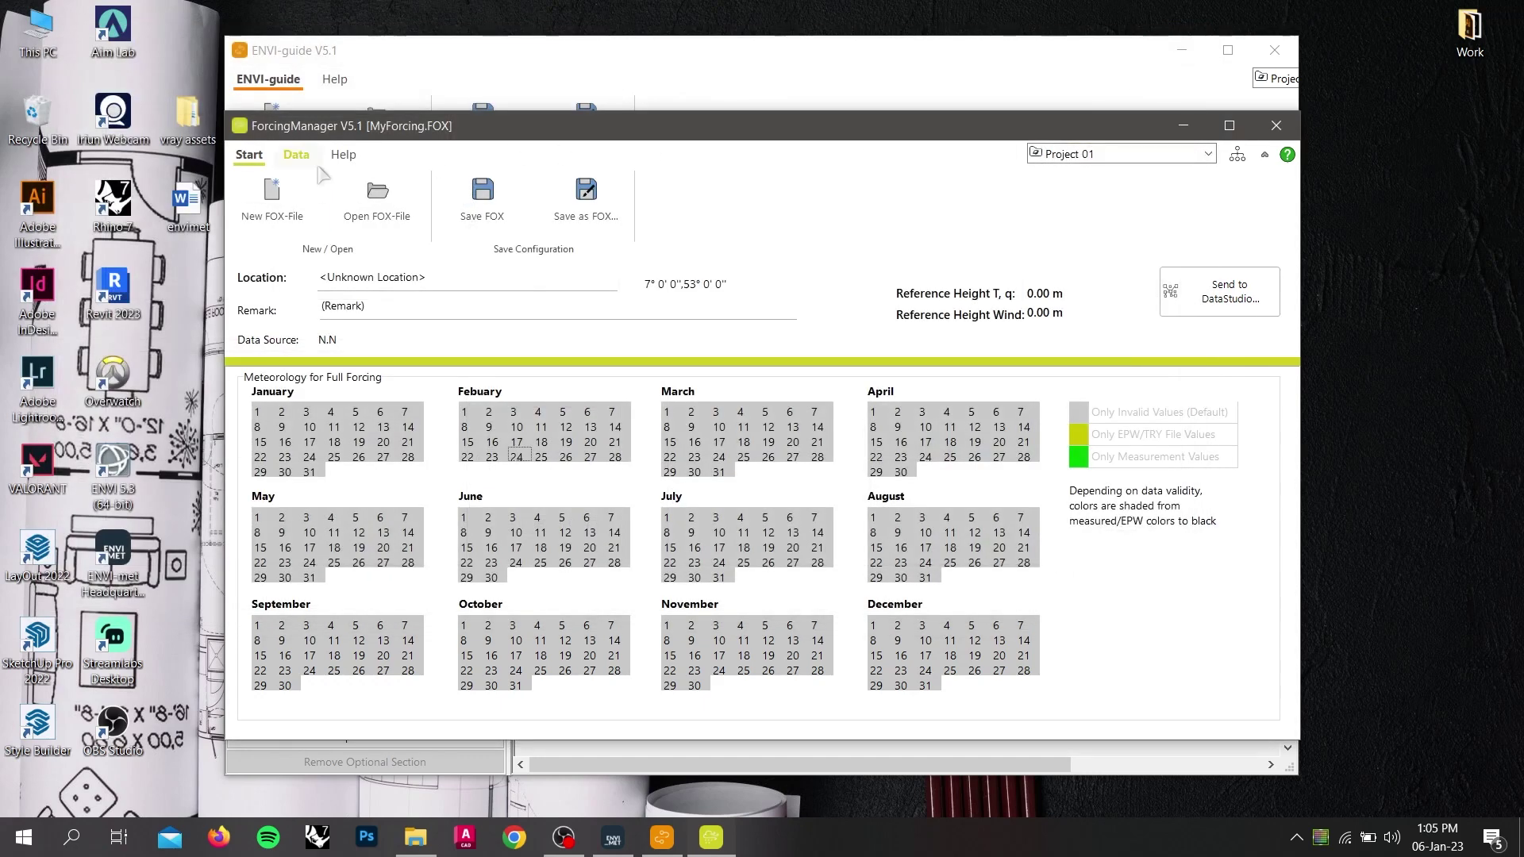
Check the weather data import options, then cancel the Save as FOX dialog.
{"action": "left_click", "coordinate": [296, 155]}
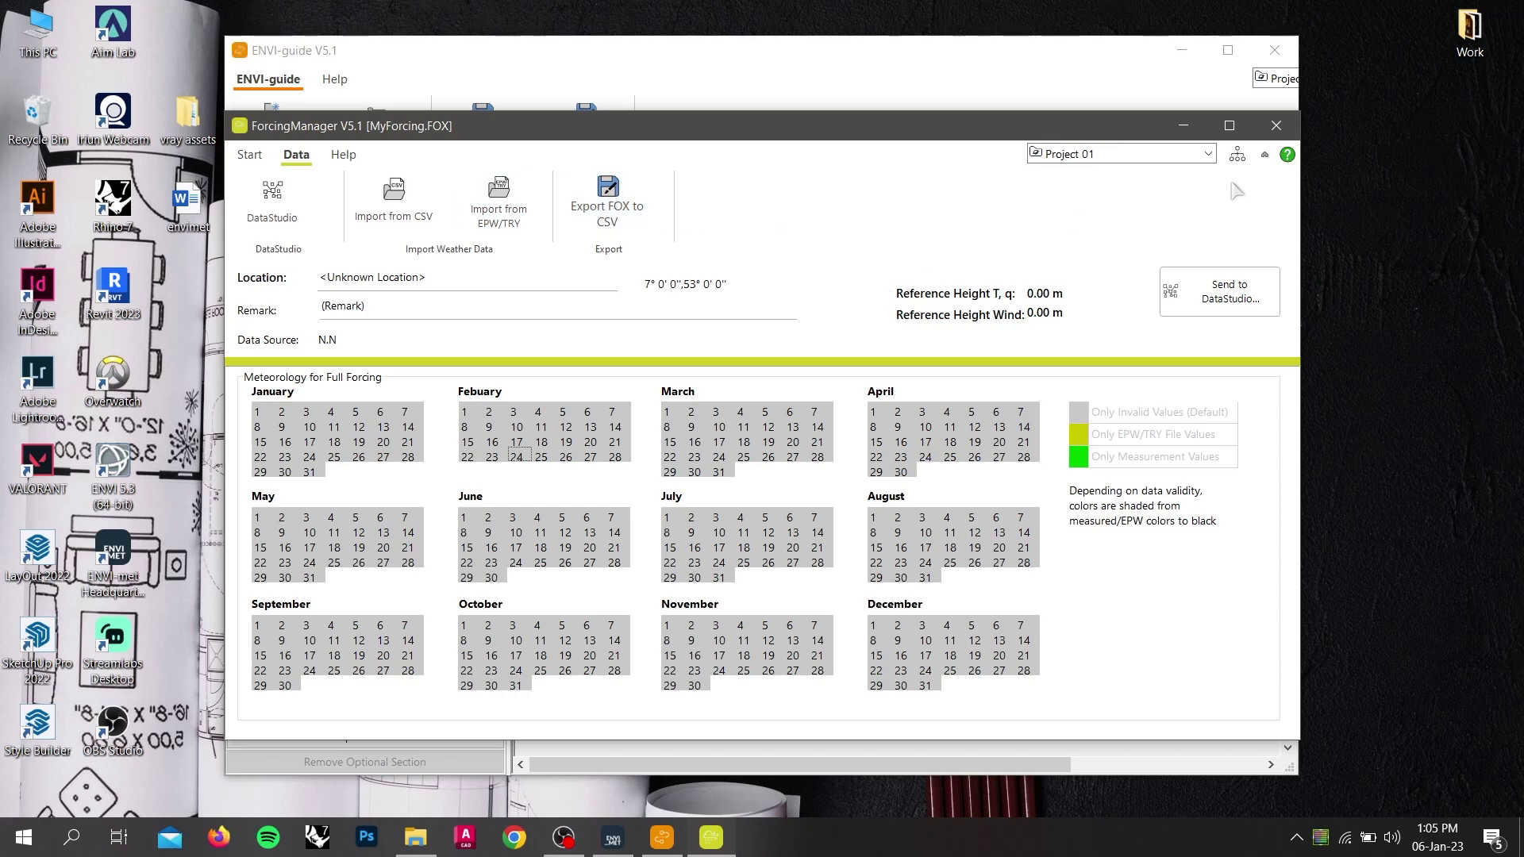
{"action": "left_click", "coordinate": [248, 156]}
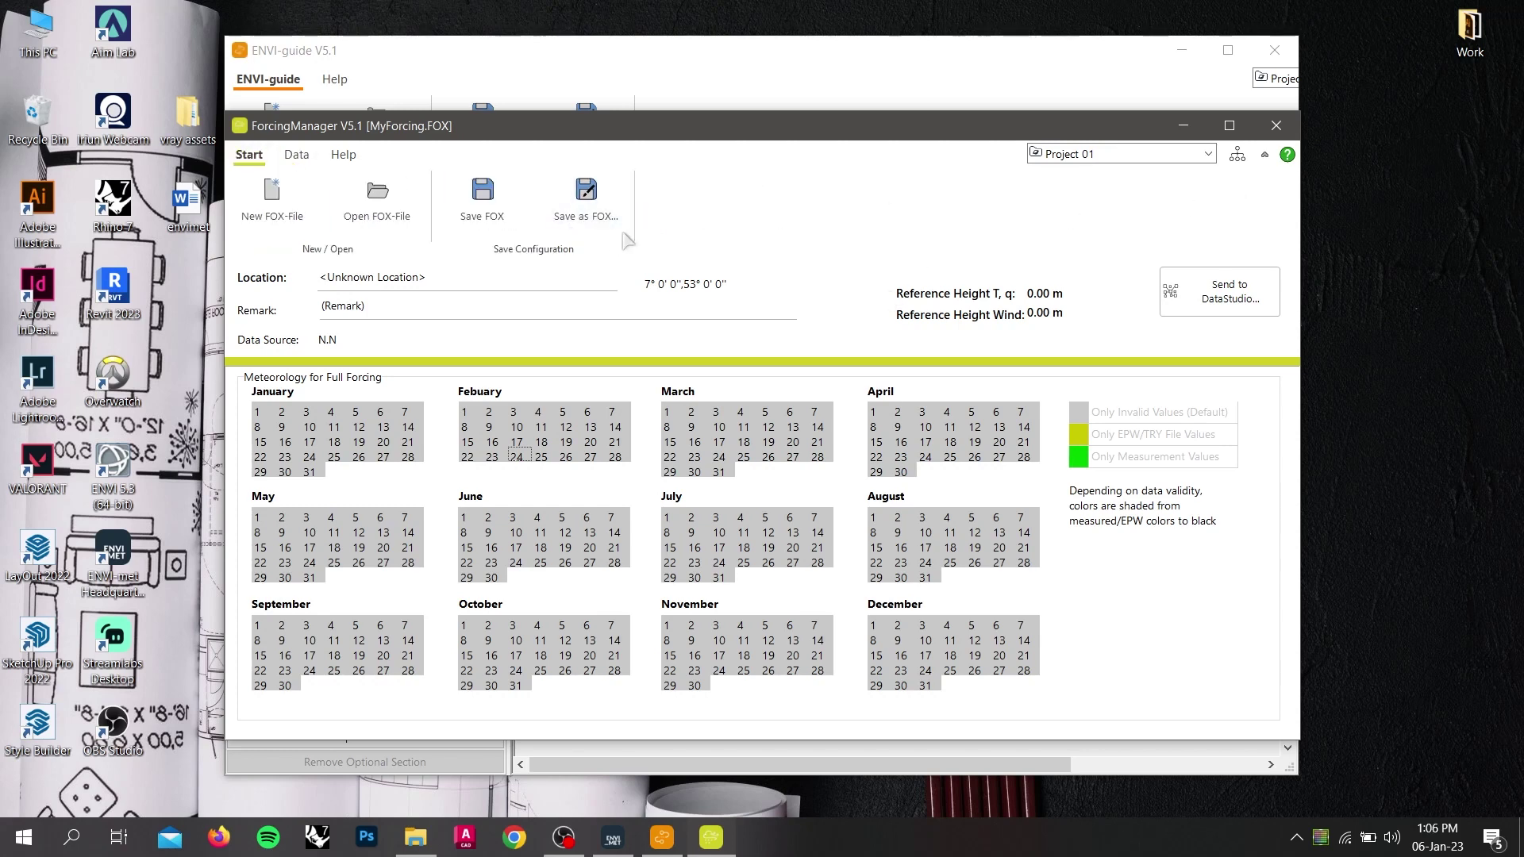
{"action": "left_click", "coordinate": [579, 220]}
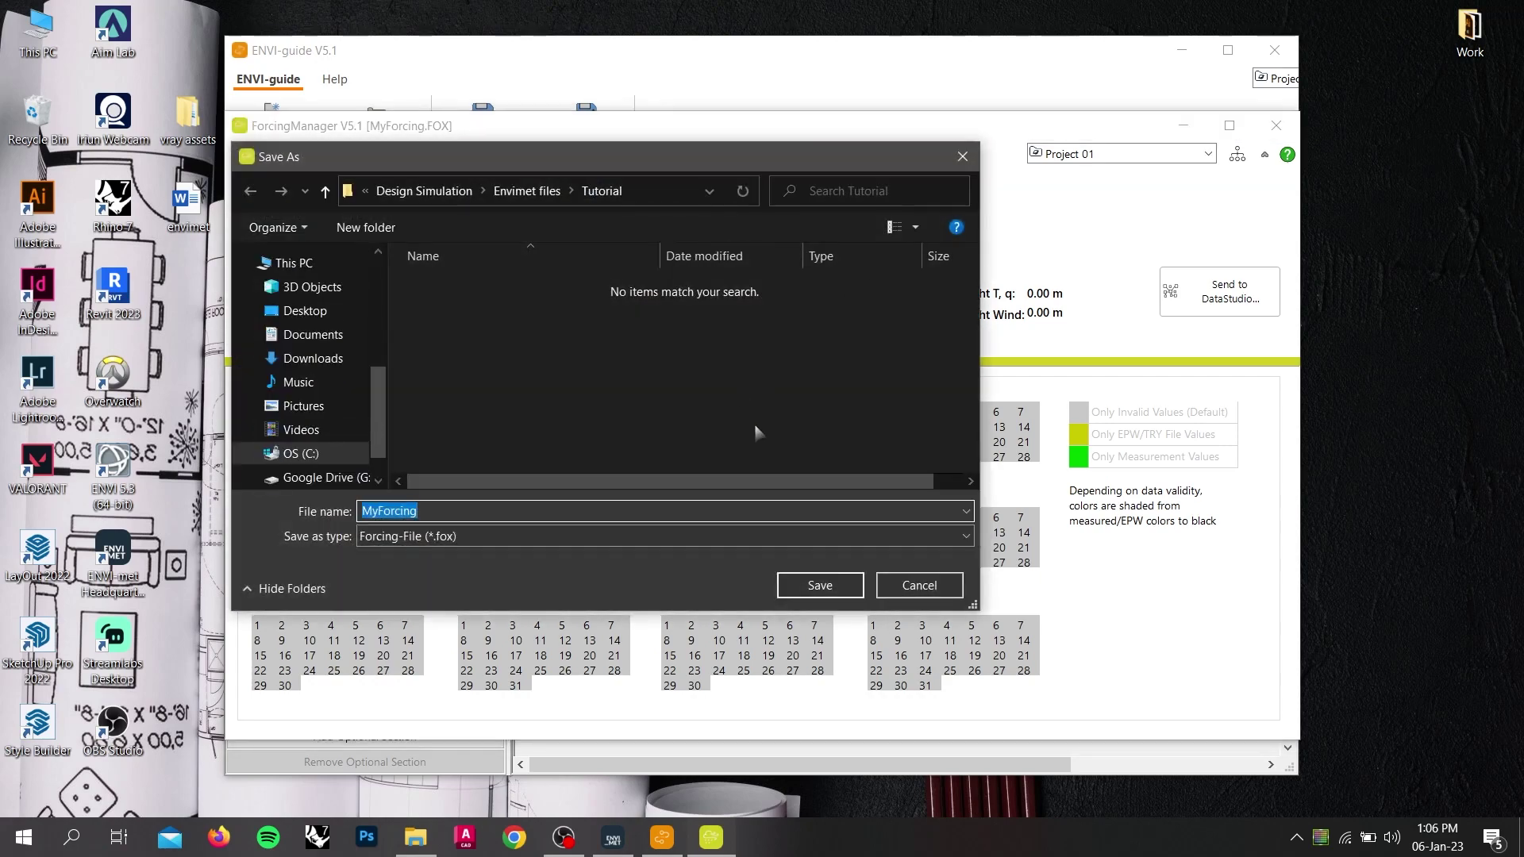
{"action": "left_click", "coordinate": [897, 587]}
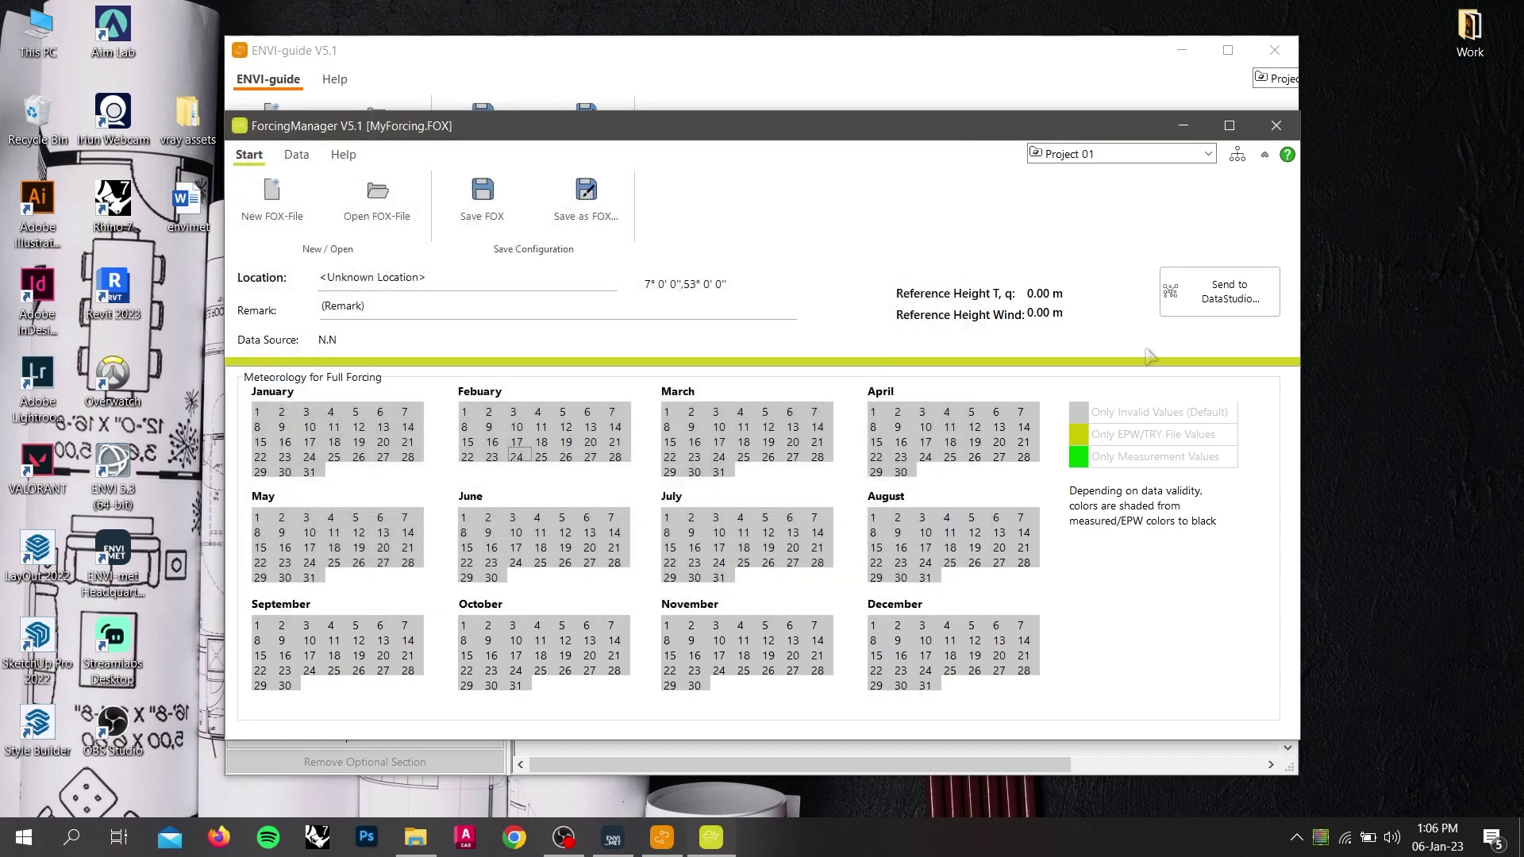
Close the ForcingManager and return to ENVI-guide's Meteorology boundary condition choices.
{"action": "left_click", "coordinate": [1275, 125]}
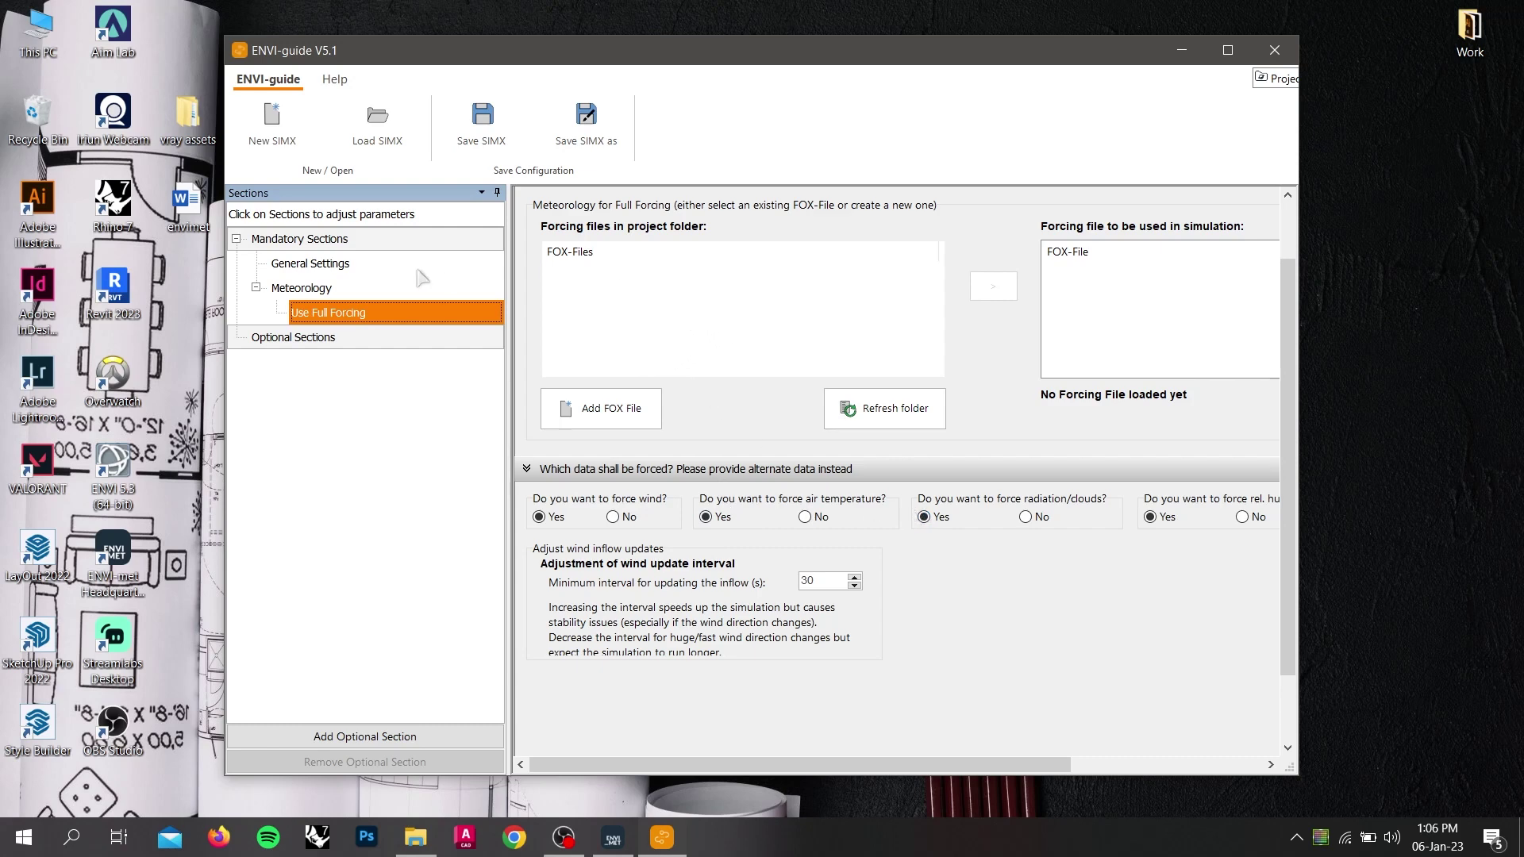
{"action": "left_click", "coordinate": [327, 289]}
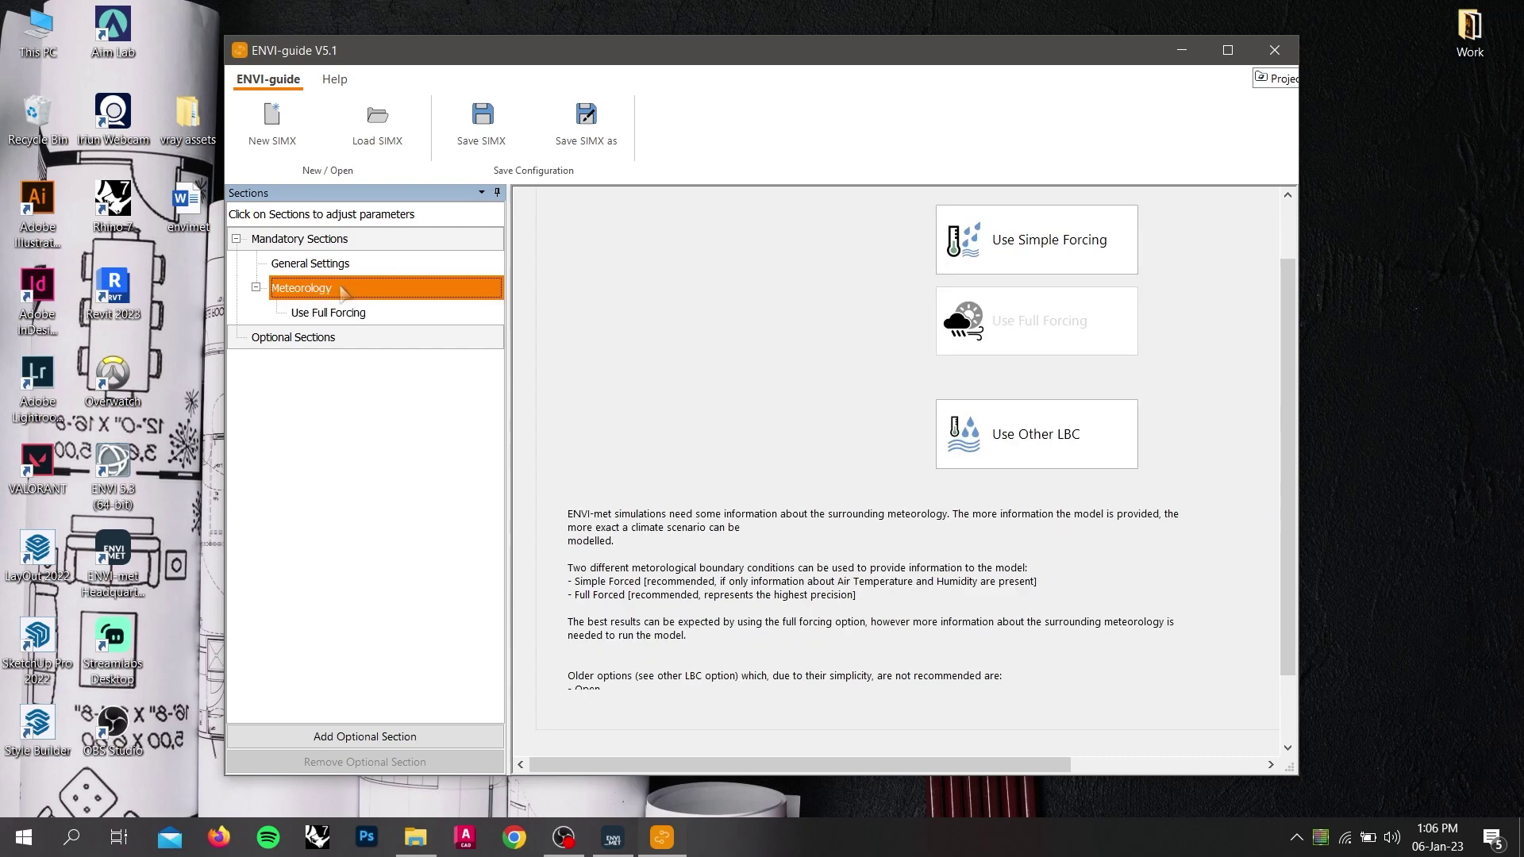
Replace Full Forcing with Simple Forcing: 17–28 °C air temperature, 45–75% humidity, 2.00 m/s wind.
{"action": "left_click", "coordinate": [1064, 254]}
{"action": "left_click", "coordinate": [811, 455]}
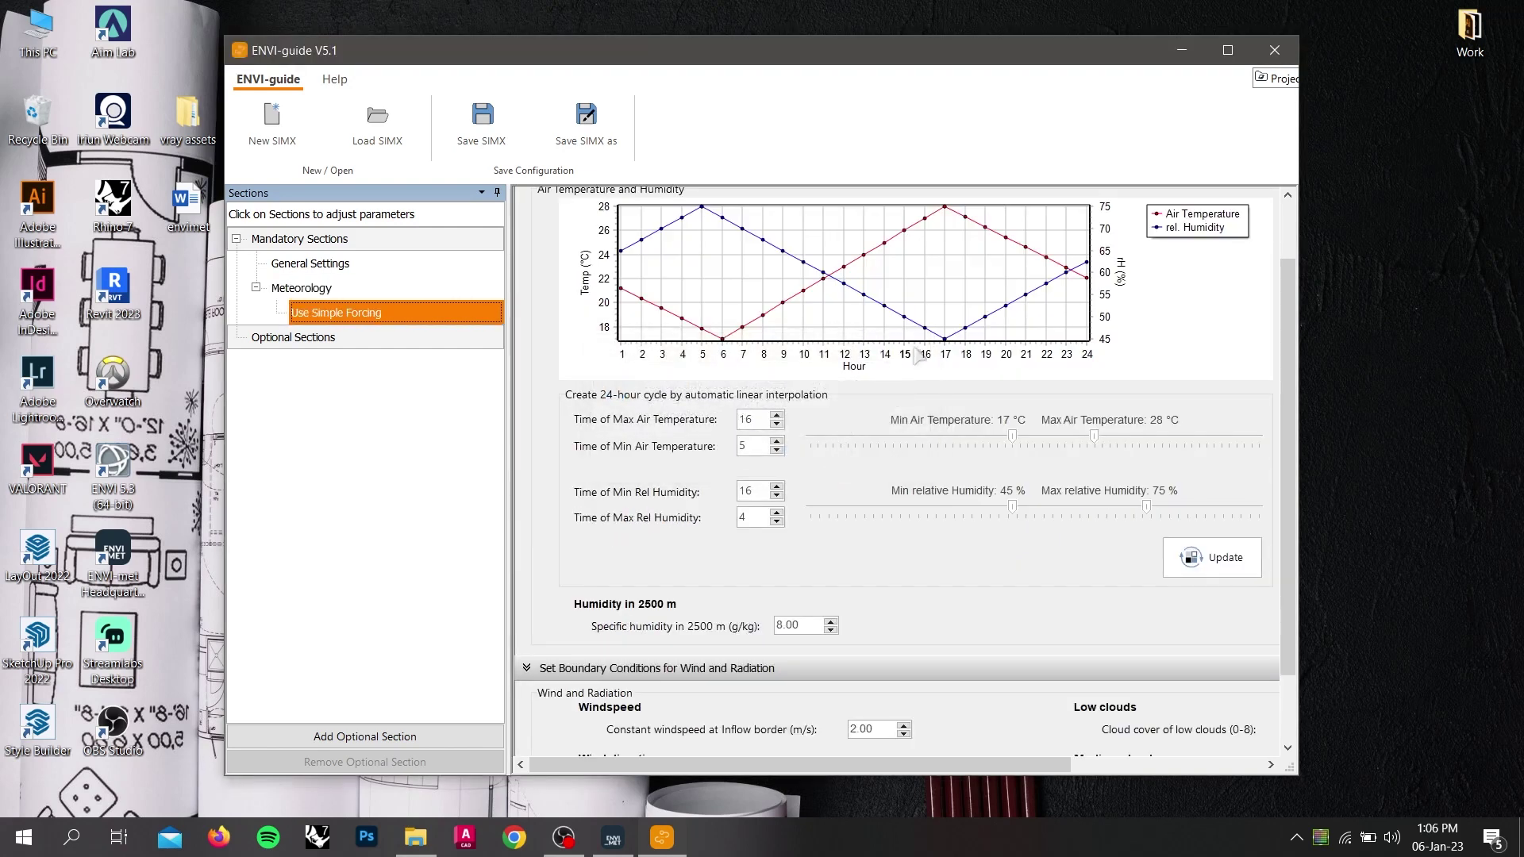
{"action": "scroll", "coordinate": [920, 353], "scroll_direction": "up", "scroll_amount": 2}
{"action": "left_click", "coordinate": [1227, 49]}
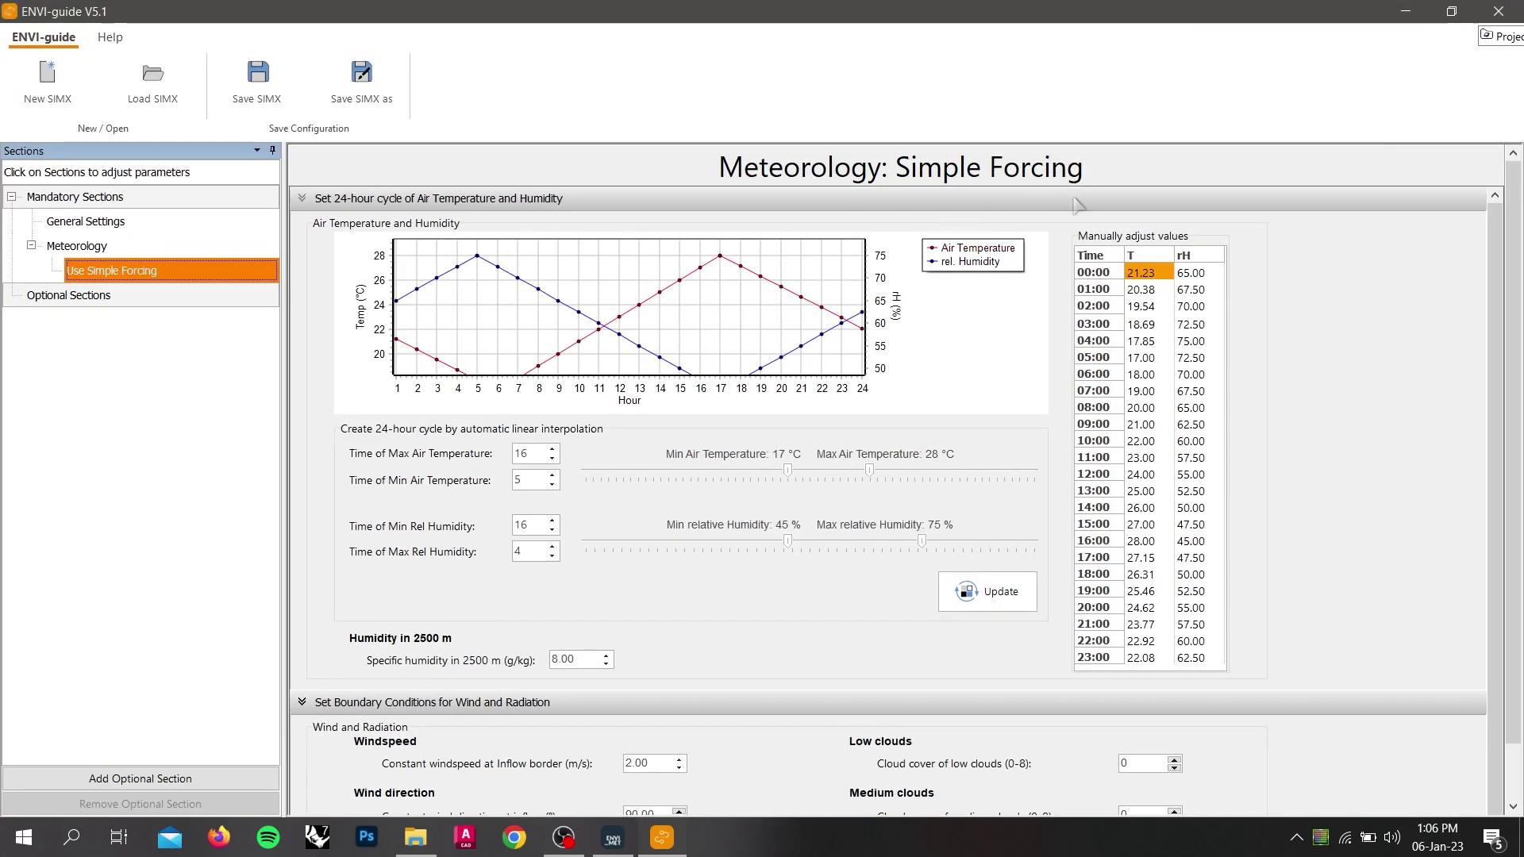
{"action": "left_click", "coordinate": [97, 247]}
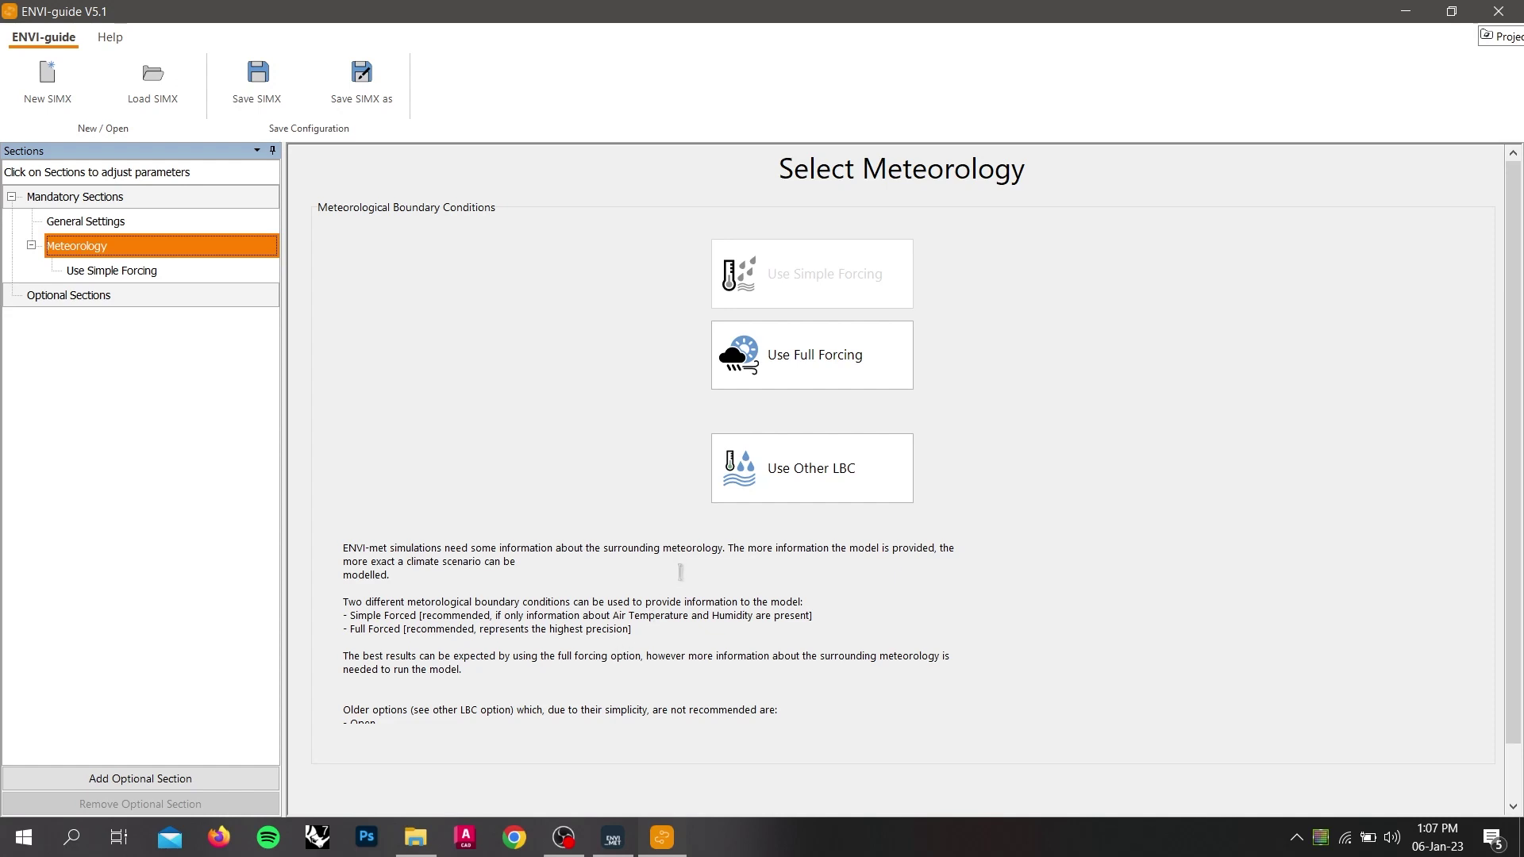
{"action": "left_click", "coordinate": [817, 274]}
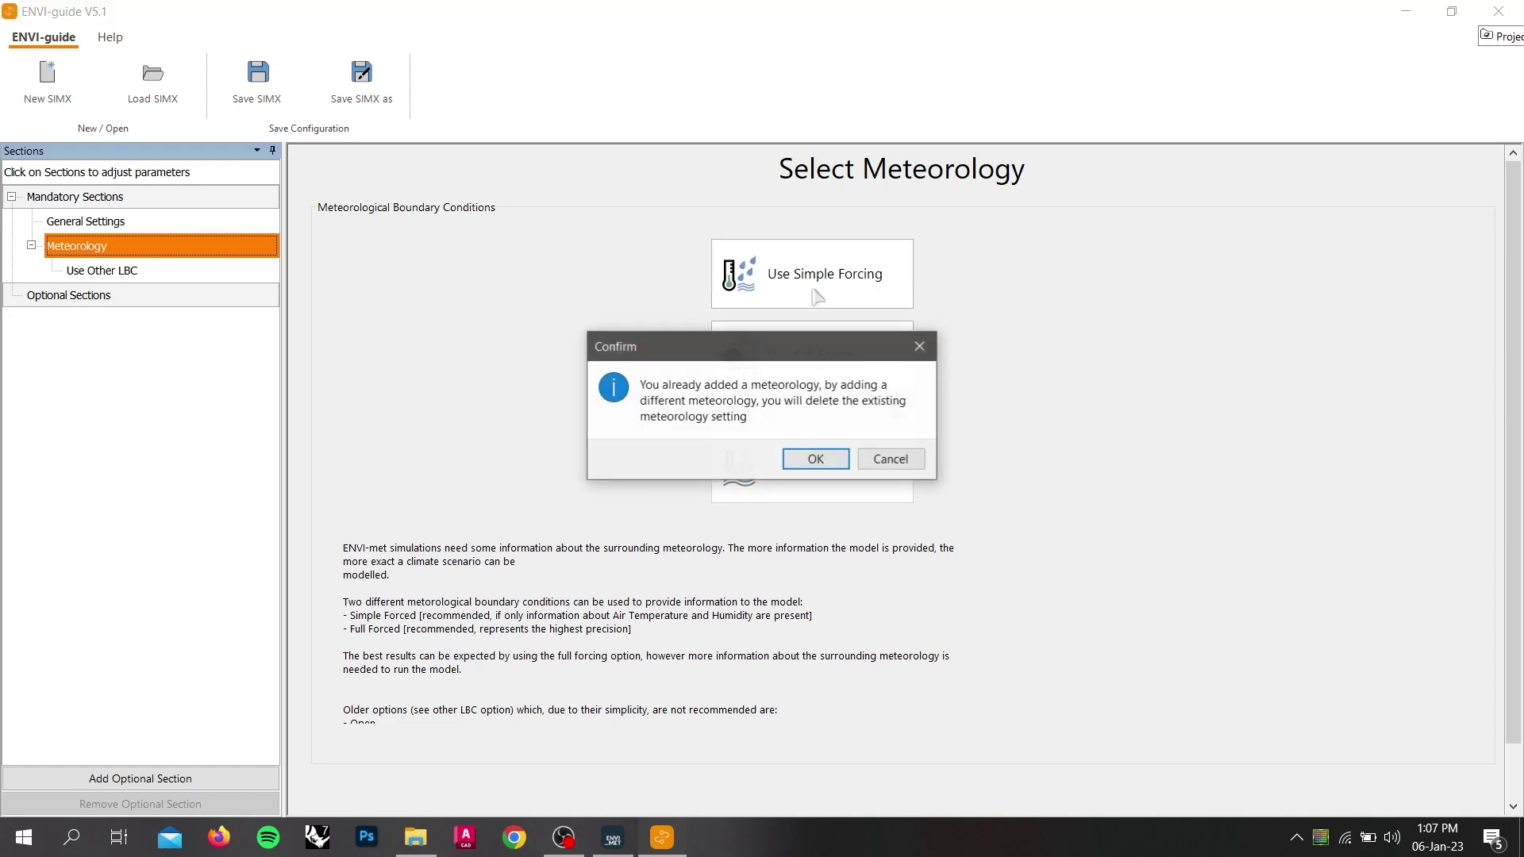
{"action": "left_click", "coordinate": [835, 454]}
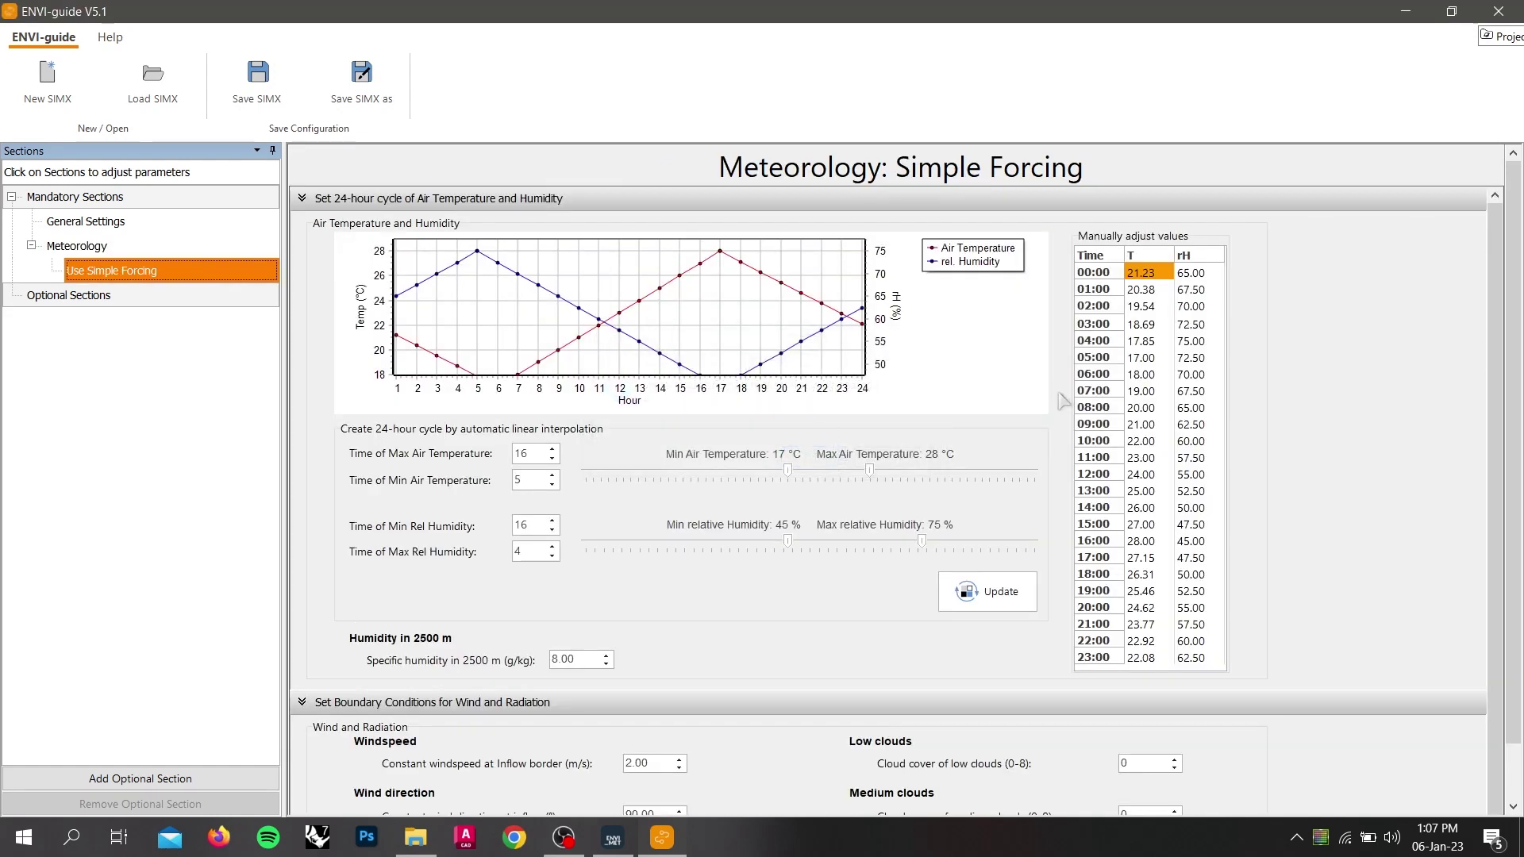
{"action": "scroll", "coordinate": [1063, 401], "scroll_direction": "down", "scroll_amount": 1}
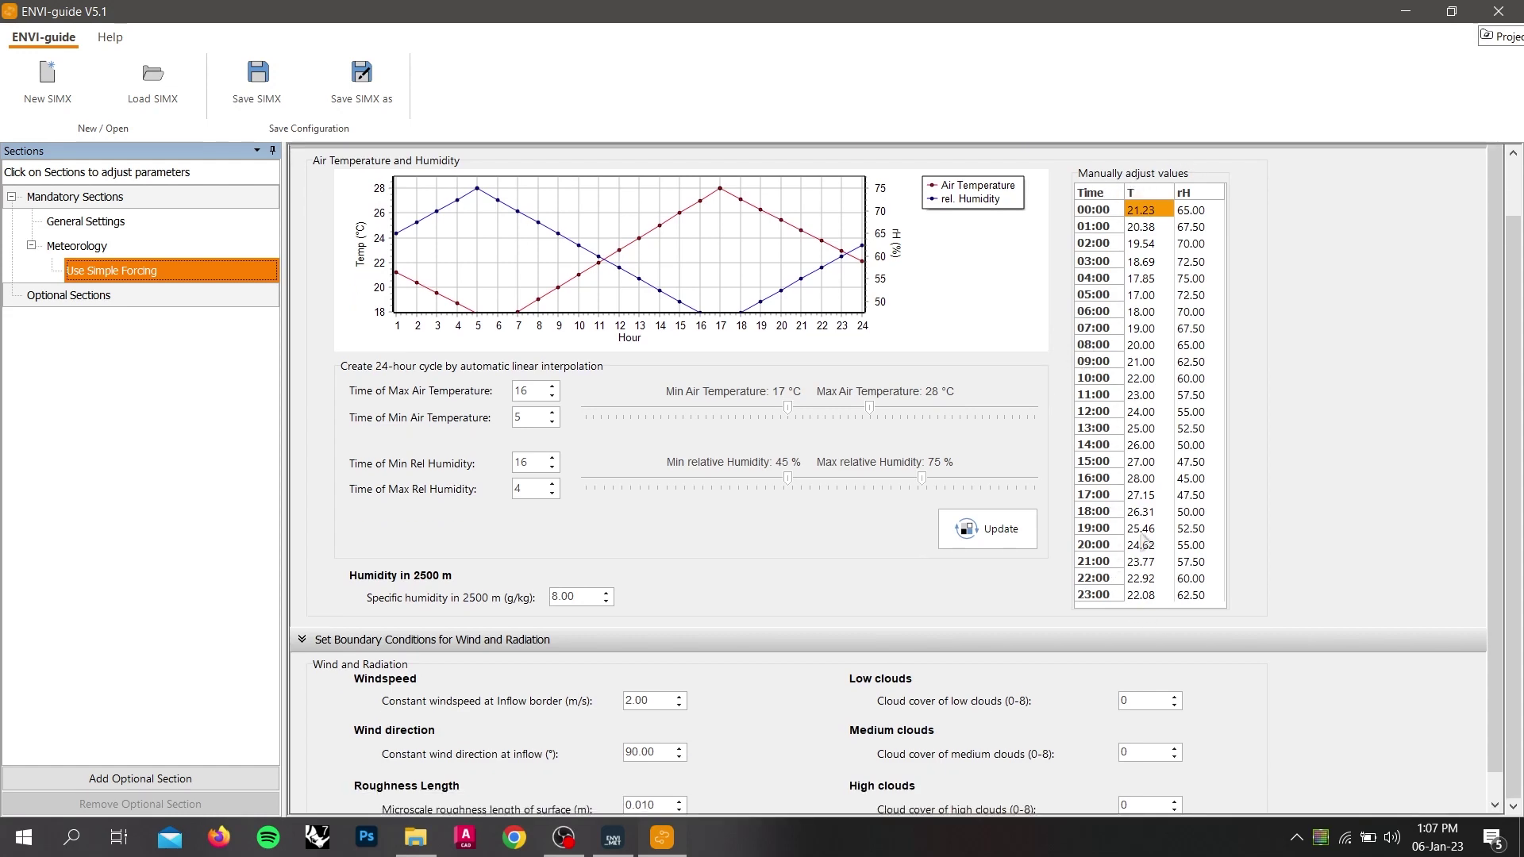
Enter the hourly temperature and relative humidity values, from 28.88 °C / 97% onward.
{"action": "key", "text": "Down"}
{"action": "key", "text": "Down"}
{"action": "key", "text": "Down"}
{"action": "key", "text": "Down"}
{"action": "key", "text": "Down"}
{"action": "key", "text": "Down"}
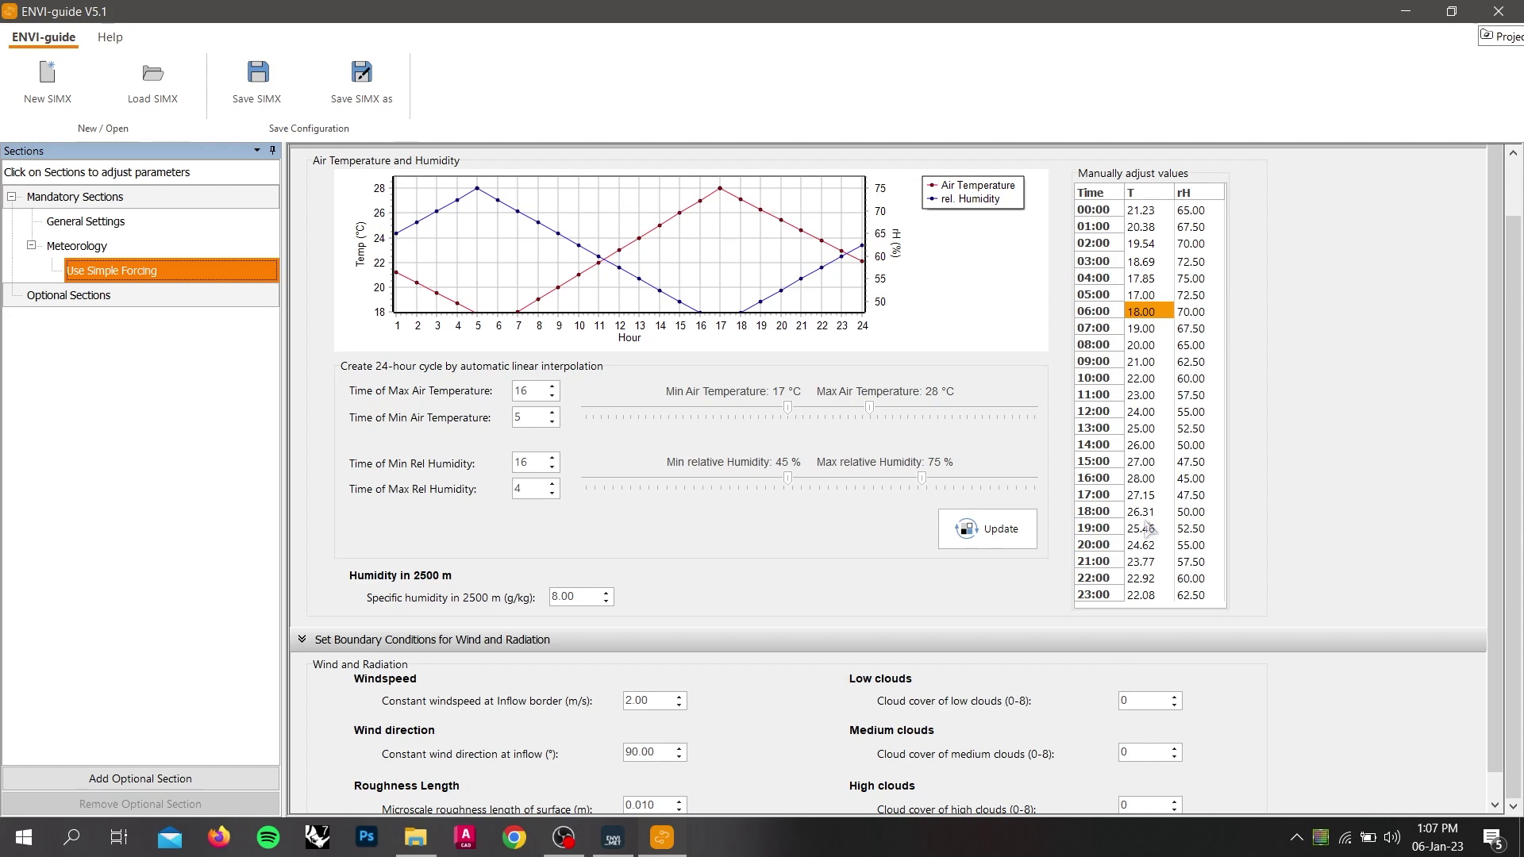
{"action": "left_click", "coordinate": [1140, 210]}
{"action": "type", "text": "28.88\t97\t28.7"}
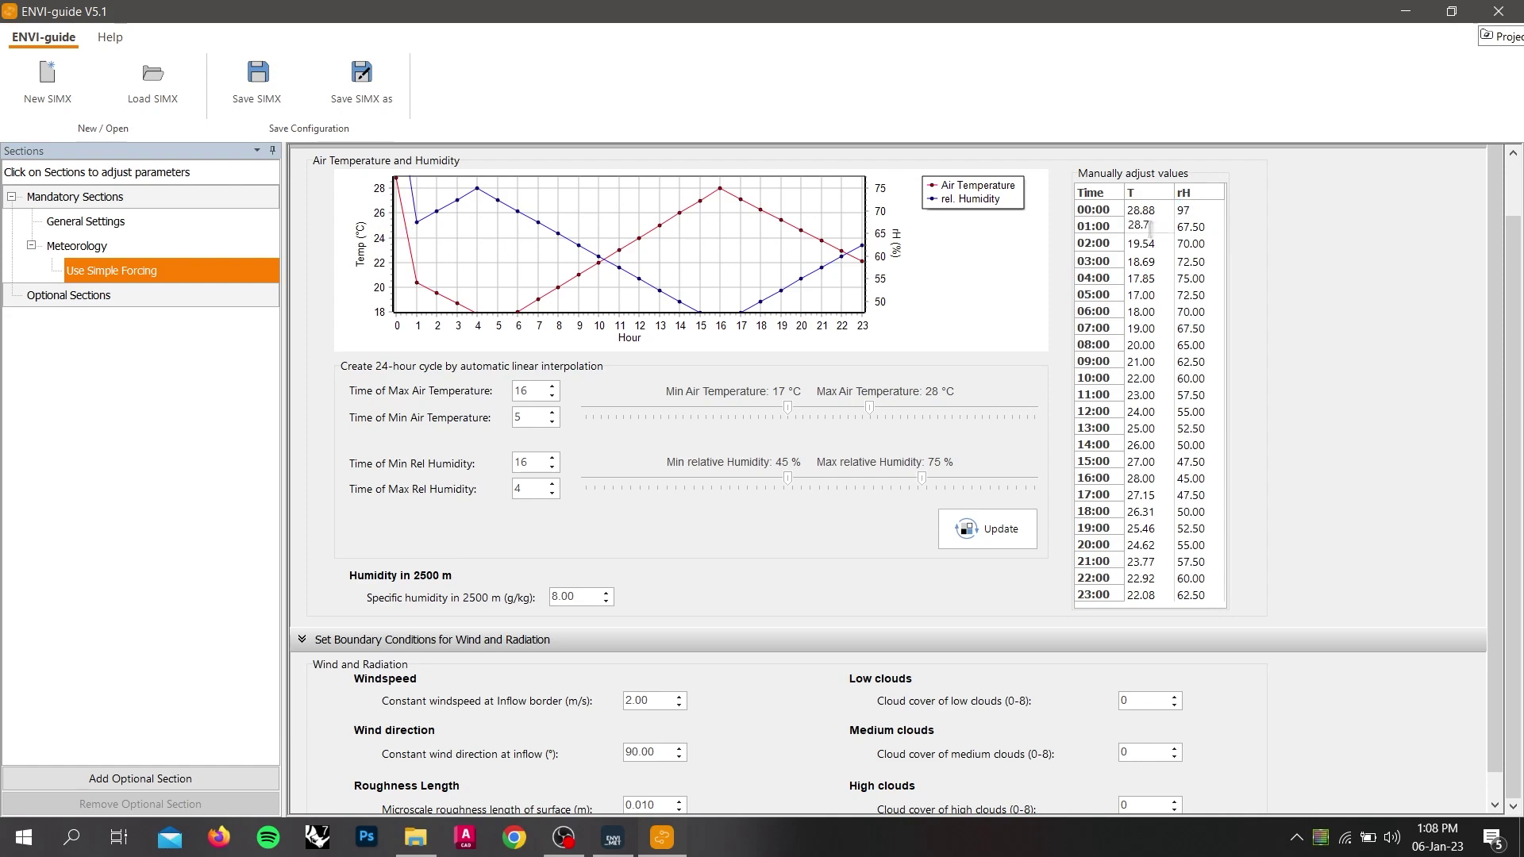
{"action": "type", "text": "7\t98\t28.6\t99\t28.05\t99\t27.77\t99\t27.33\t99\t"}
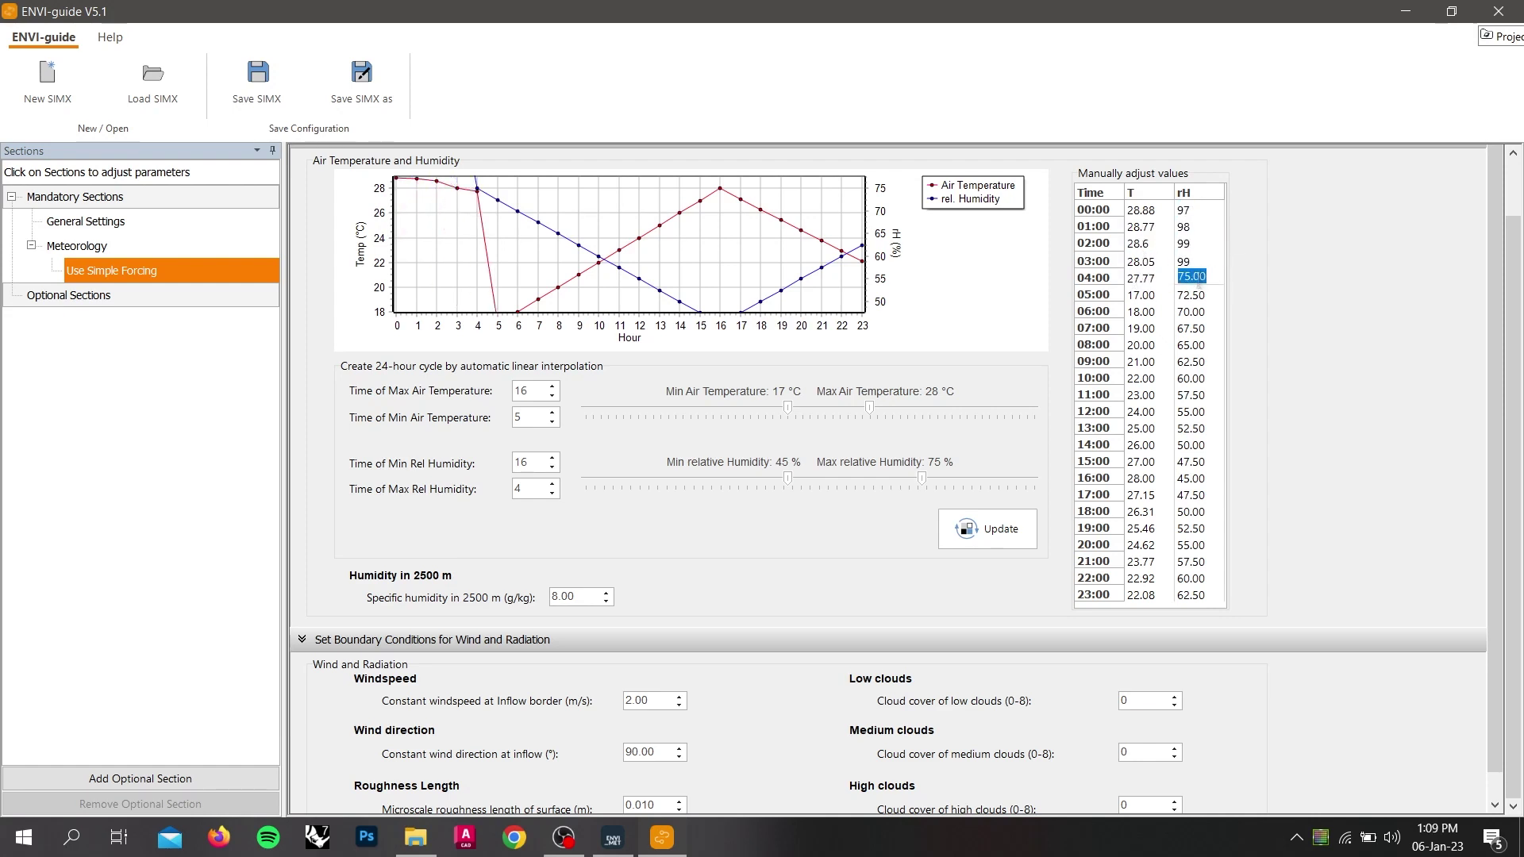
{"action": "type", "text": "27.22\t100.00\t27.95\t100.00\t29.33\t99\t"}
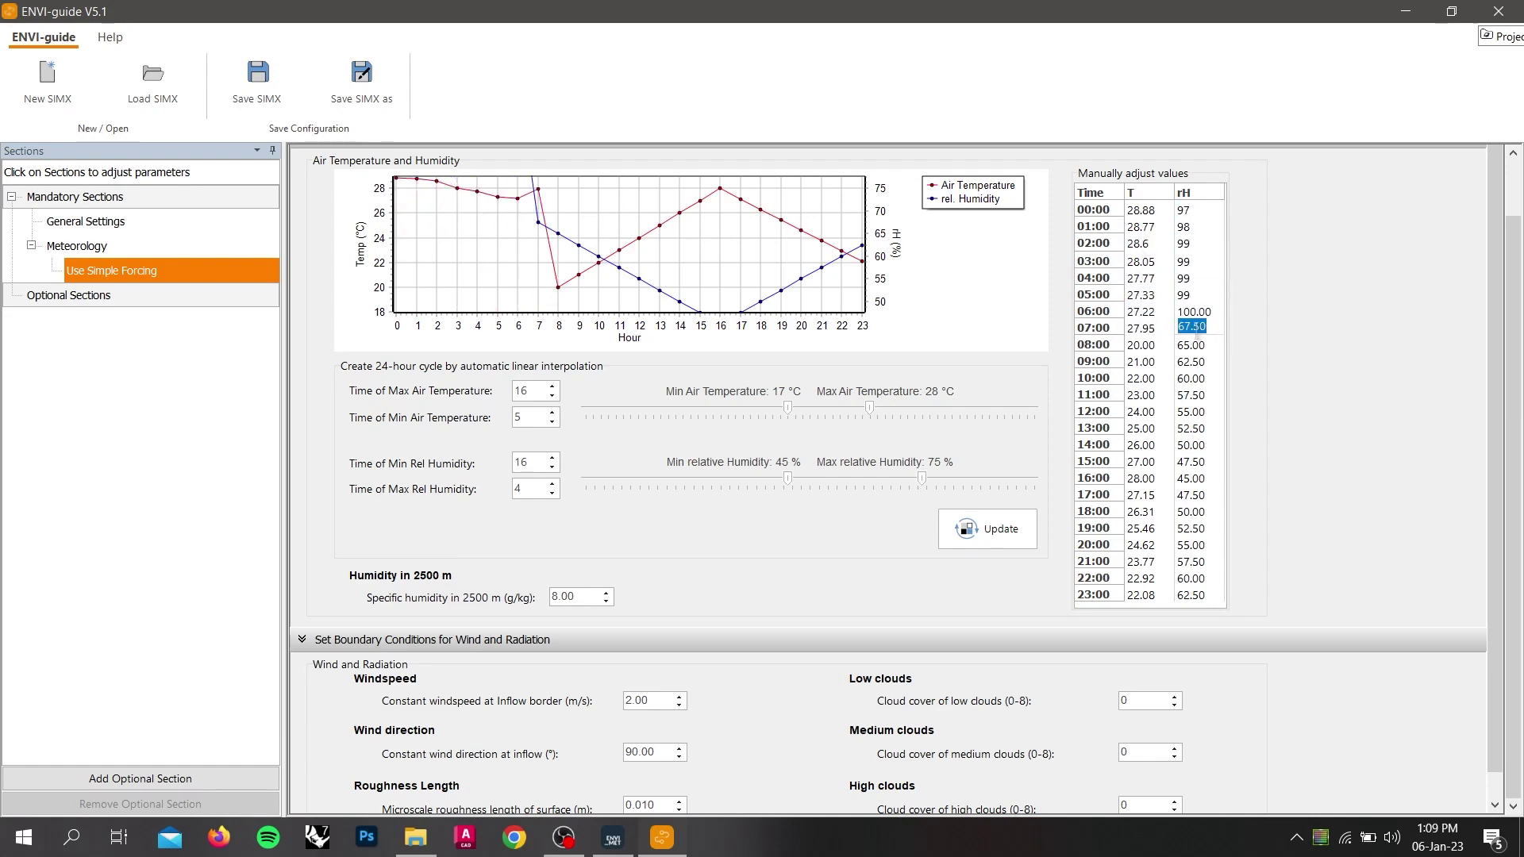
{"action": "type", "text": "30.00\t96\t30.83\t93\t32."}
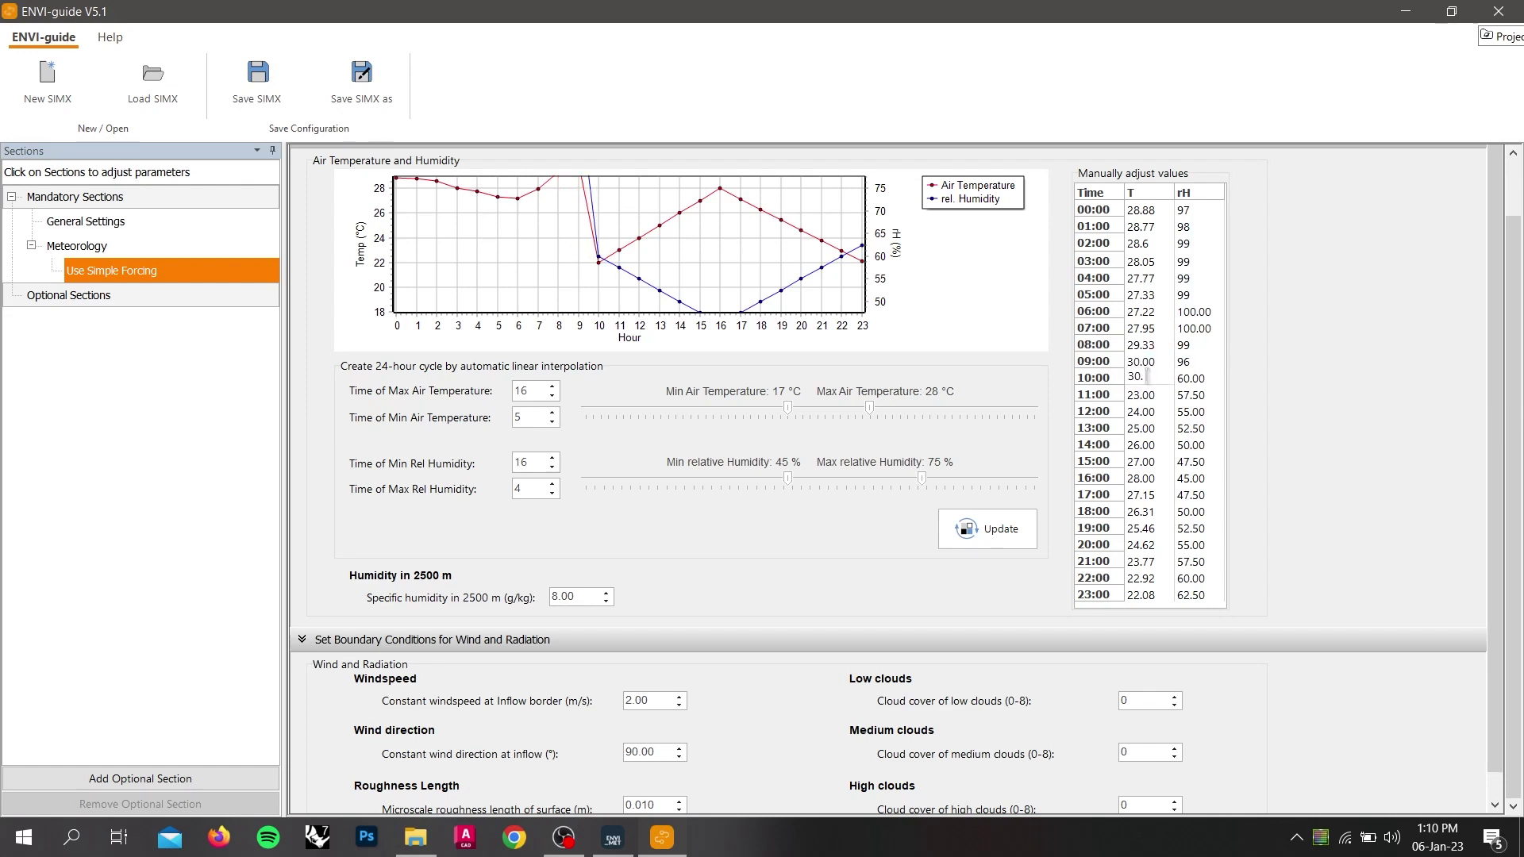
{"action": "type", "text": "22\t90\t32.94\t88\t33.44"}
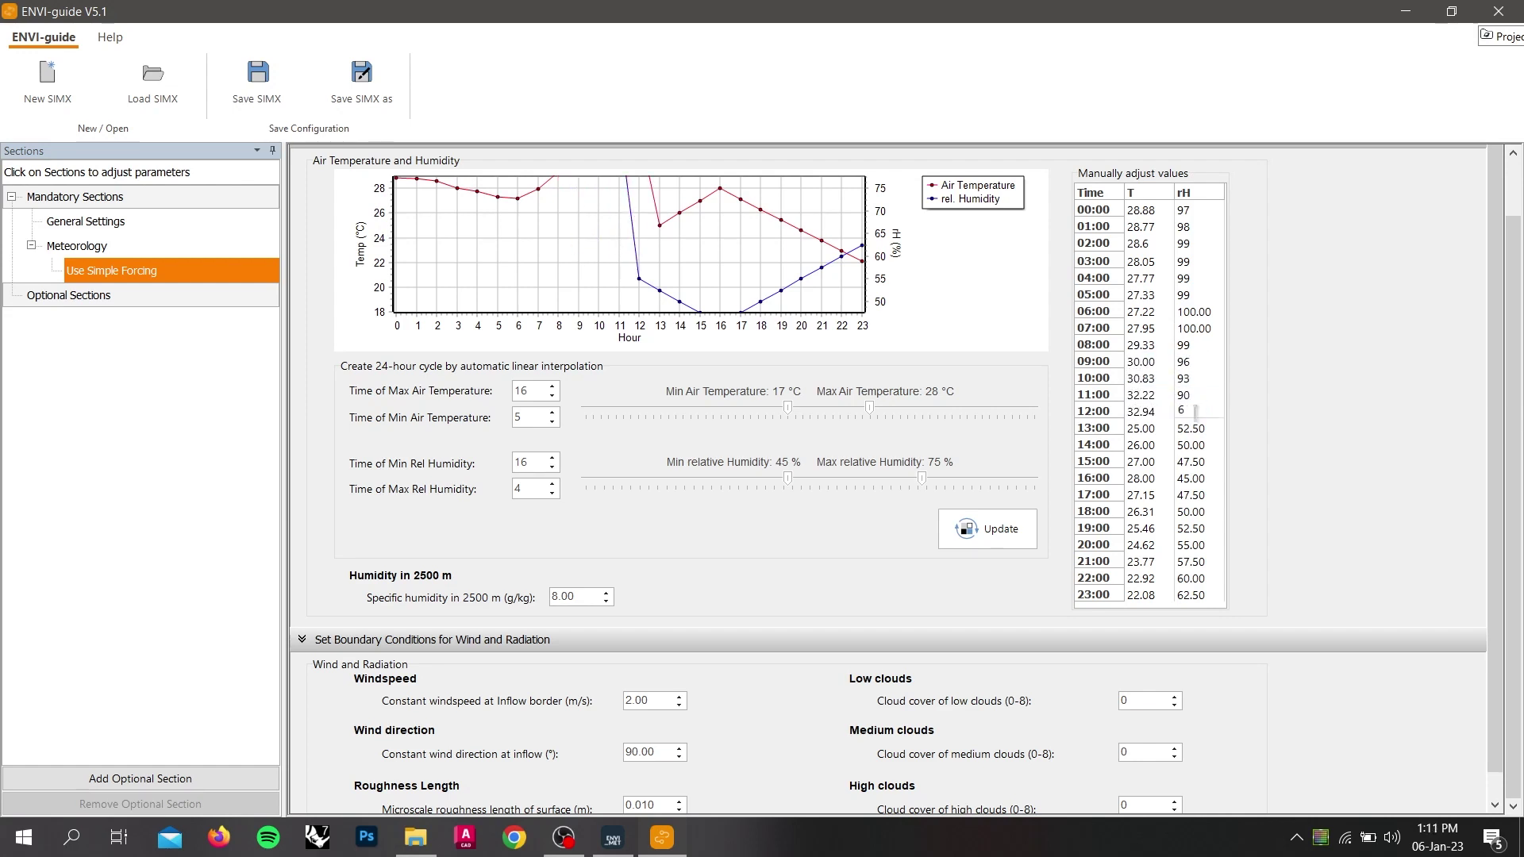
{"action": "type", "text": "\t85\t33.77\t84\t33.88\t83"}
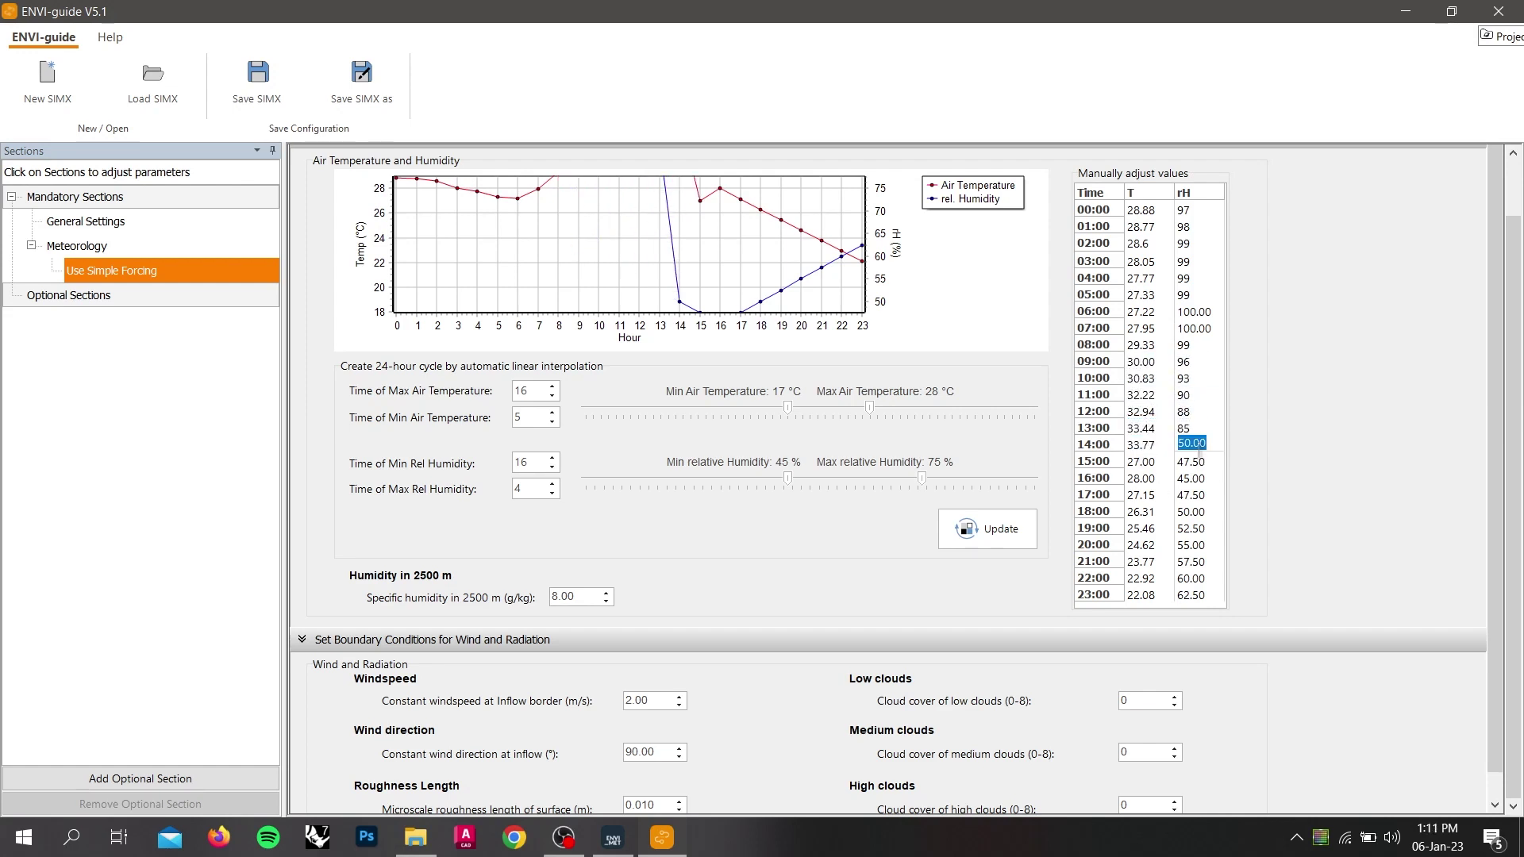
{"action": "type", "text": "\t33.66\t81\t32.77\t83\t32.33\t88\t"}
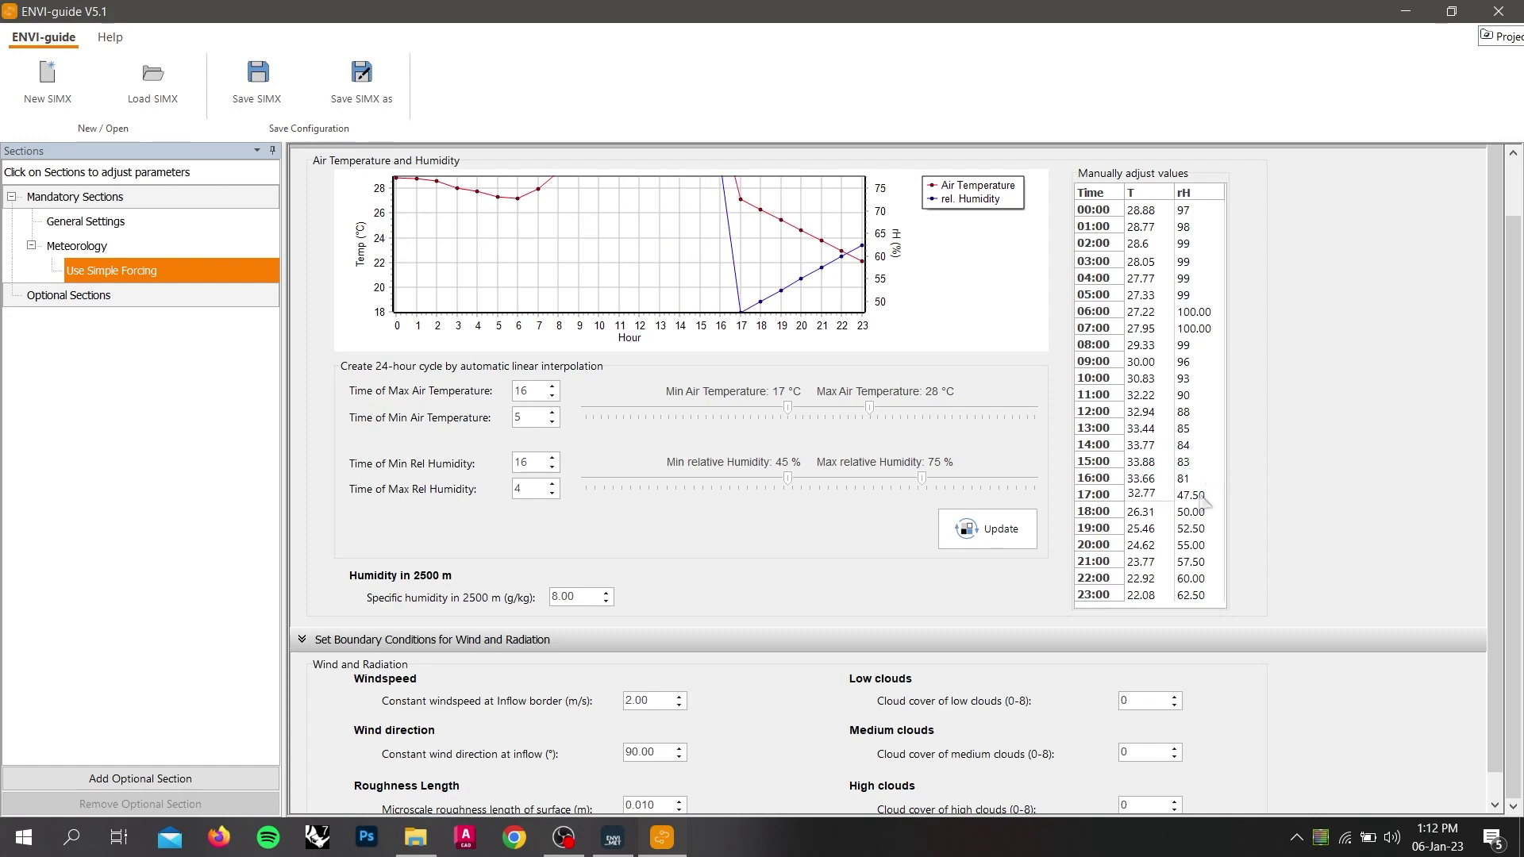
{"action": "type", "text": "32.11\t92\t30.83\t94\t30."}
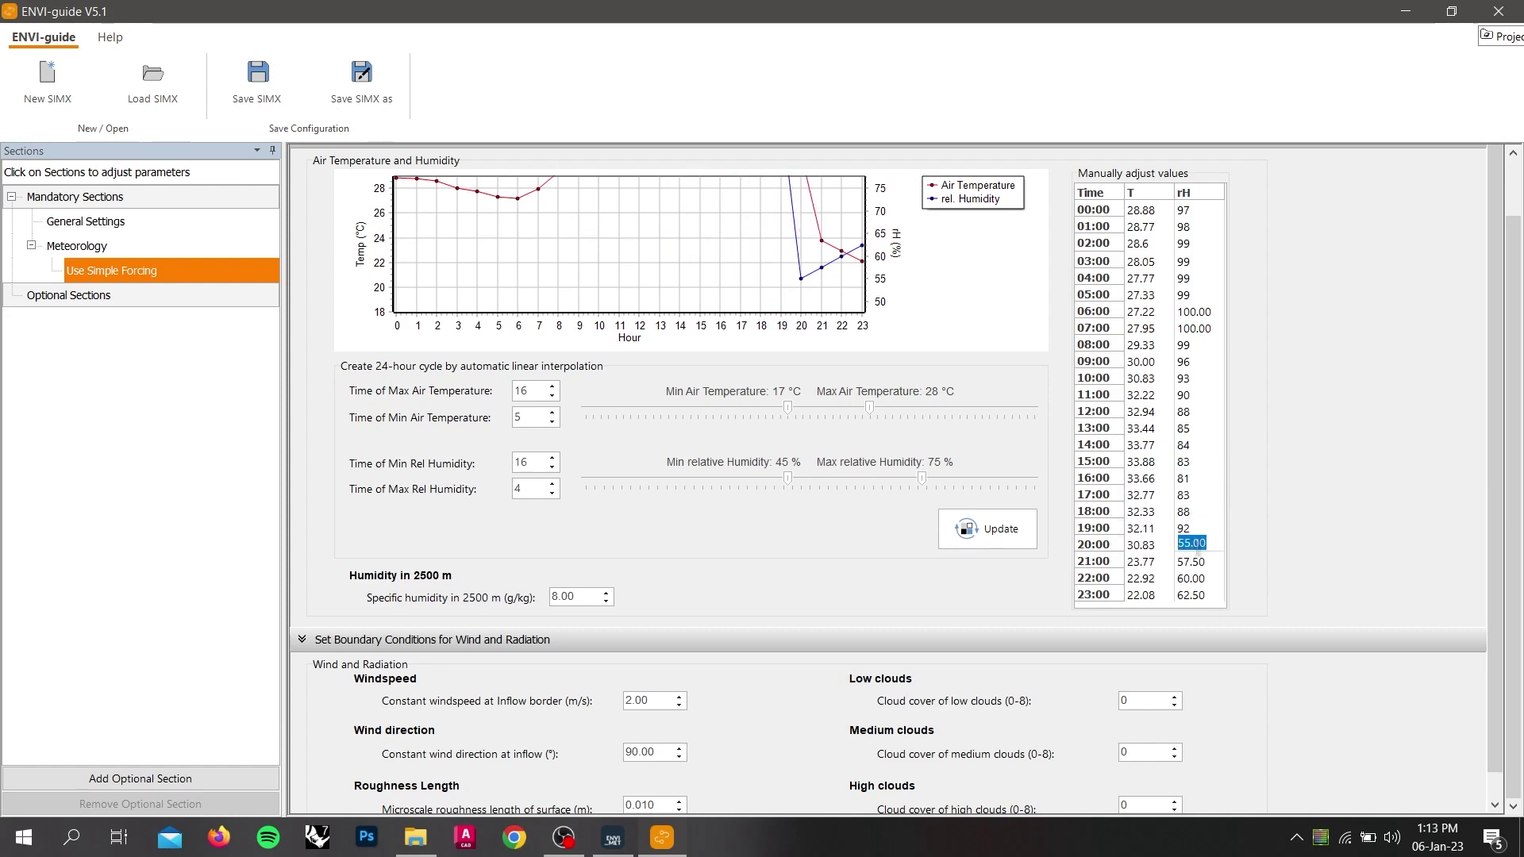
{"action": "type", "text": "00\t95\t29.44\t96\t29.00\t96"}
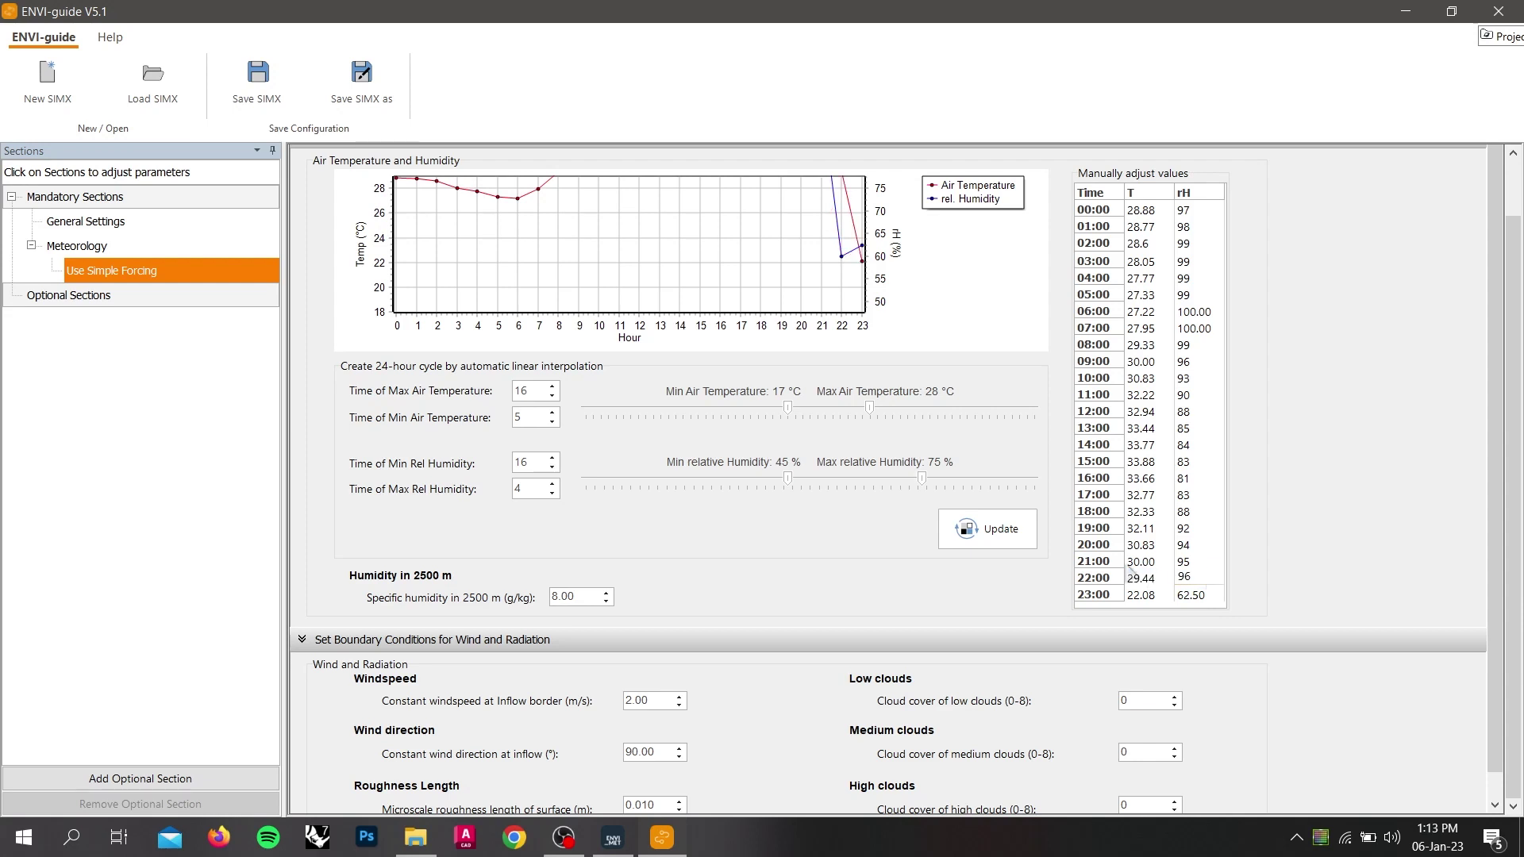
Set max humidity hour 7, specific humidity 13.50, wind 5.38 m/s from 225°, clouds 3/3/4.
{"action": "key", "text": "Tab"}
{"action": "type", "text": "7"}
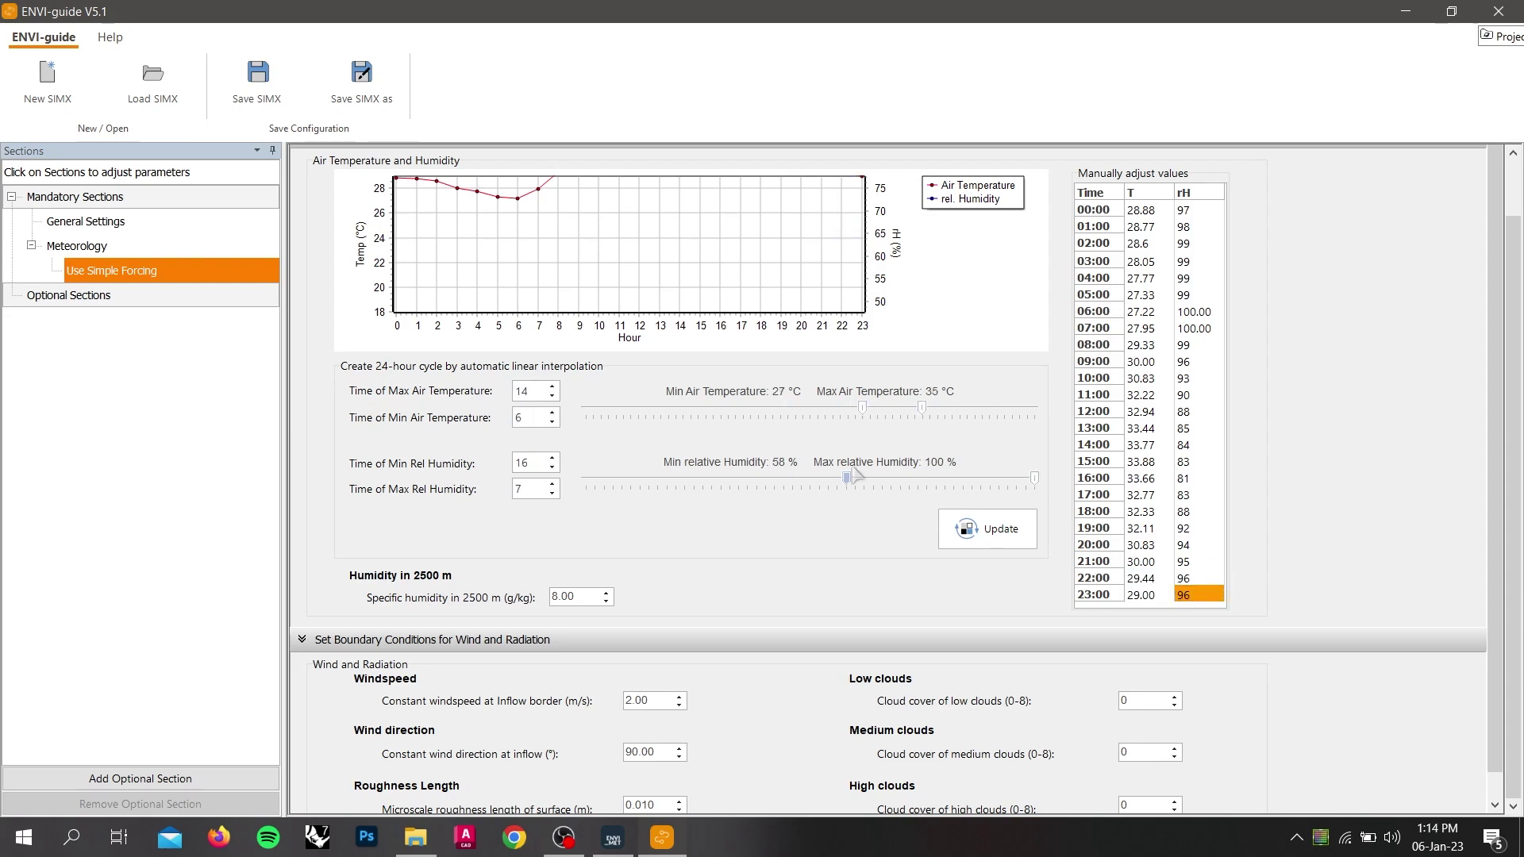
{"action": "key", "text": "Tab"}
{"action": "type", "text": "13.50"}
{"action": "key", "text": "Tab"}
{"action": "type", "text": "5.38\t225\t\t3\t3\t4"}
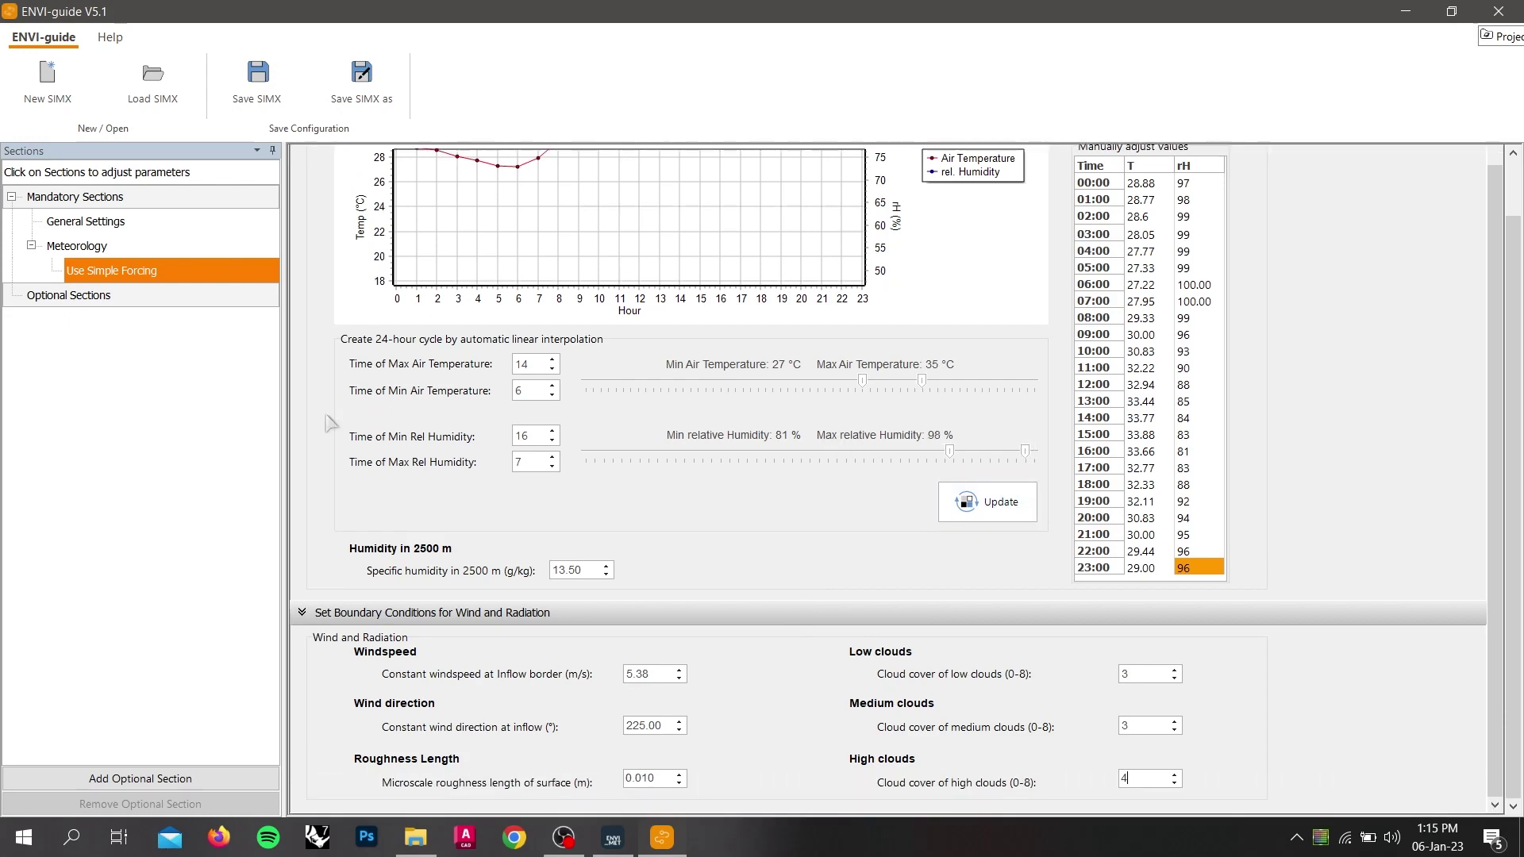
Check the optional sections, return via Use Simple Forcing, and go to General Settings.
{"action": "left_click", "coordinate": [167, 781]}
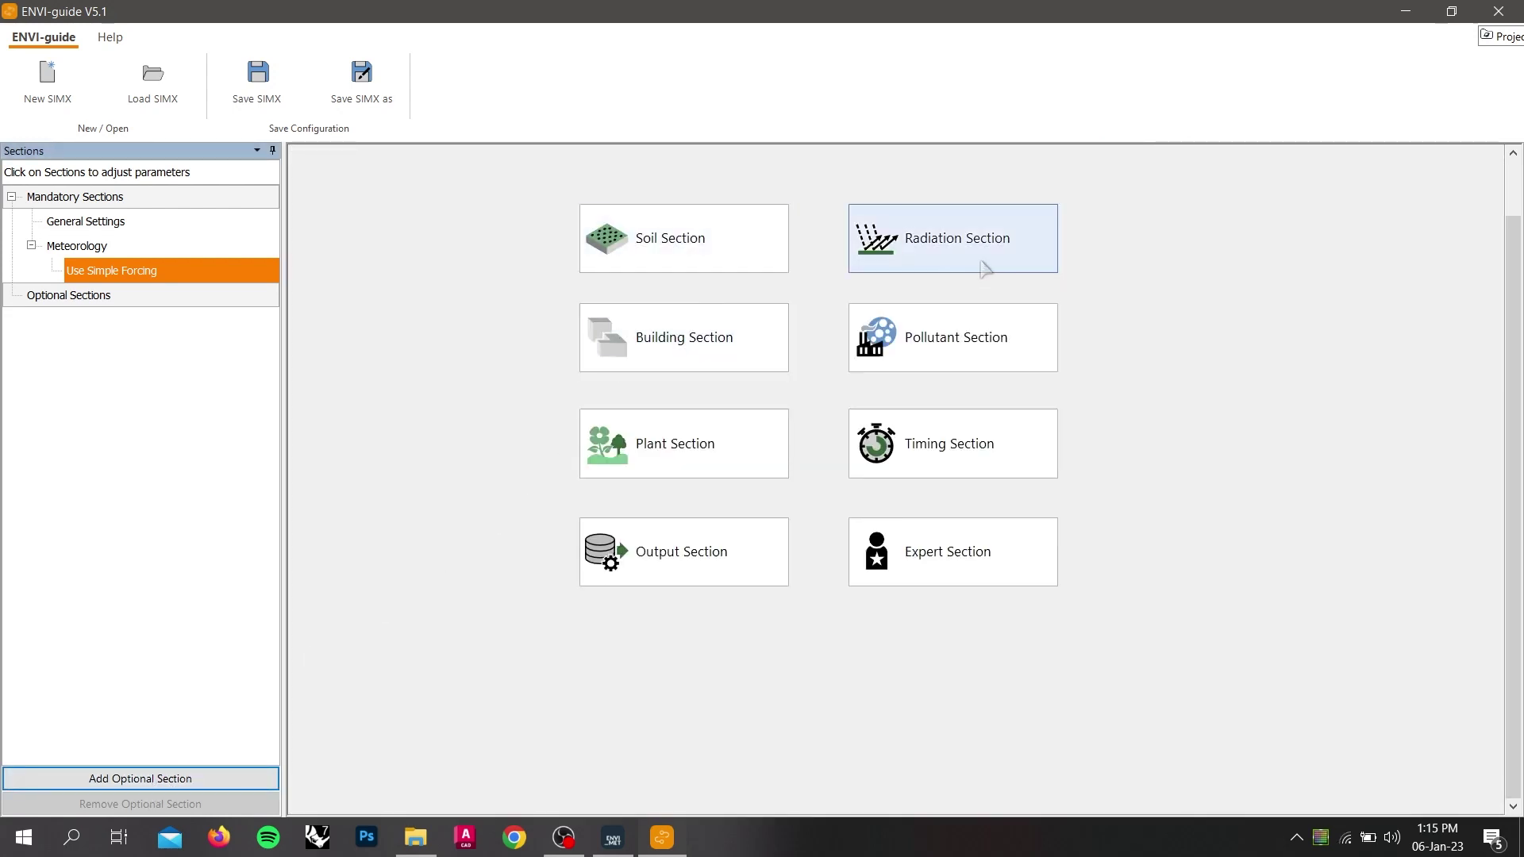
{"action": "left_click", "coordinate": [97, 272]}
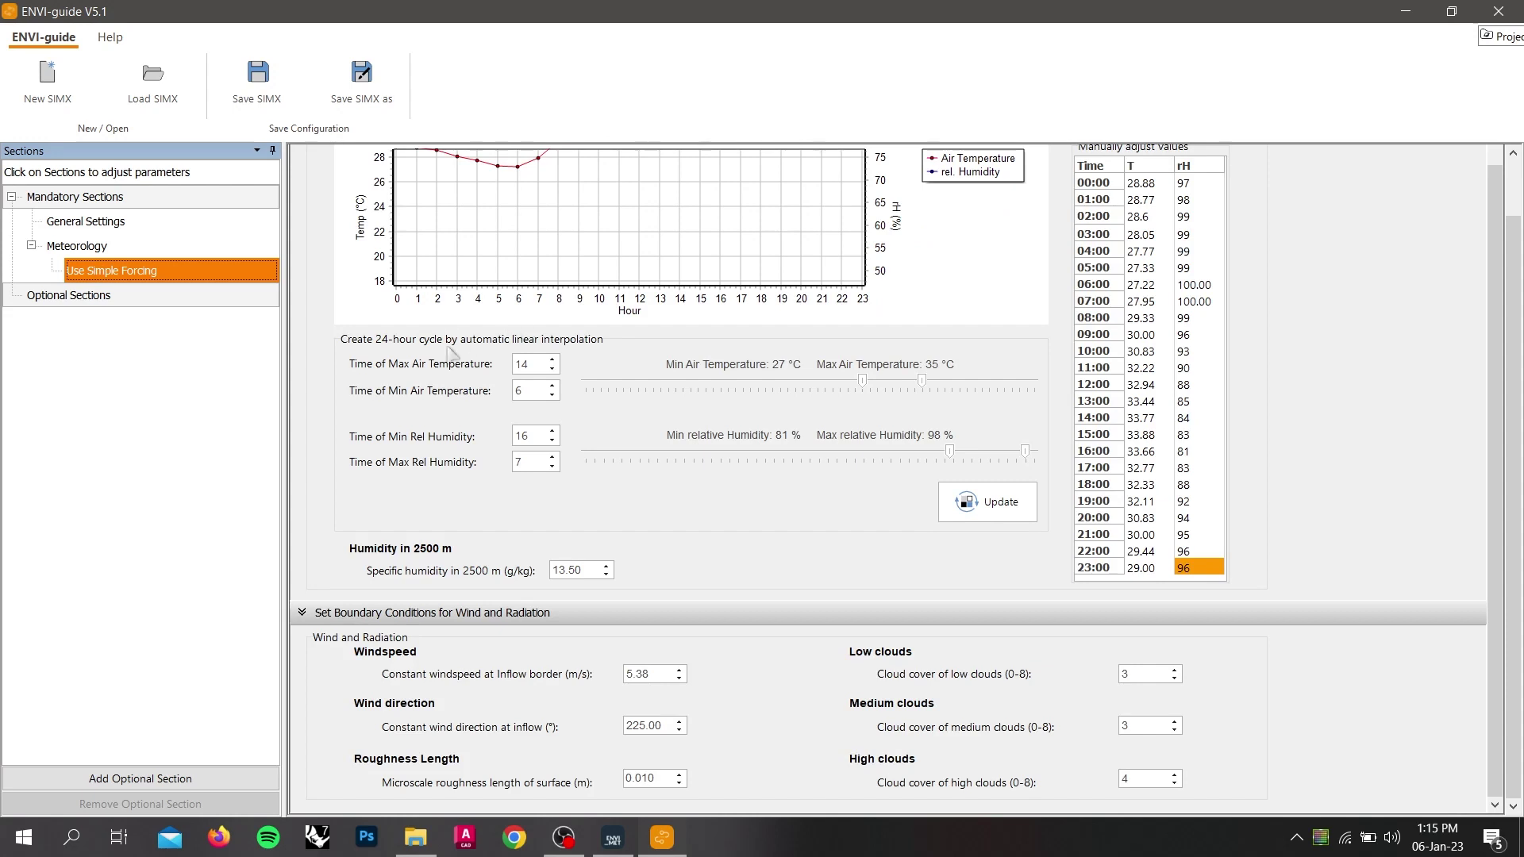
{"action": "left_click", "coordinate": [89, 221]}
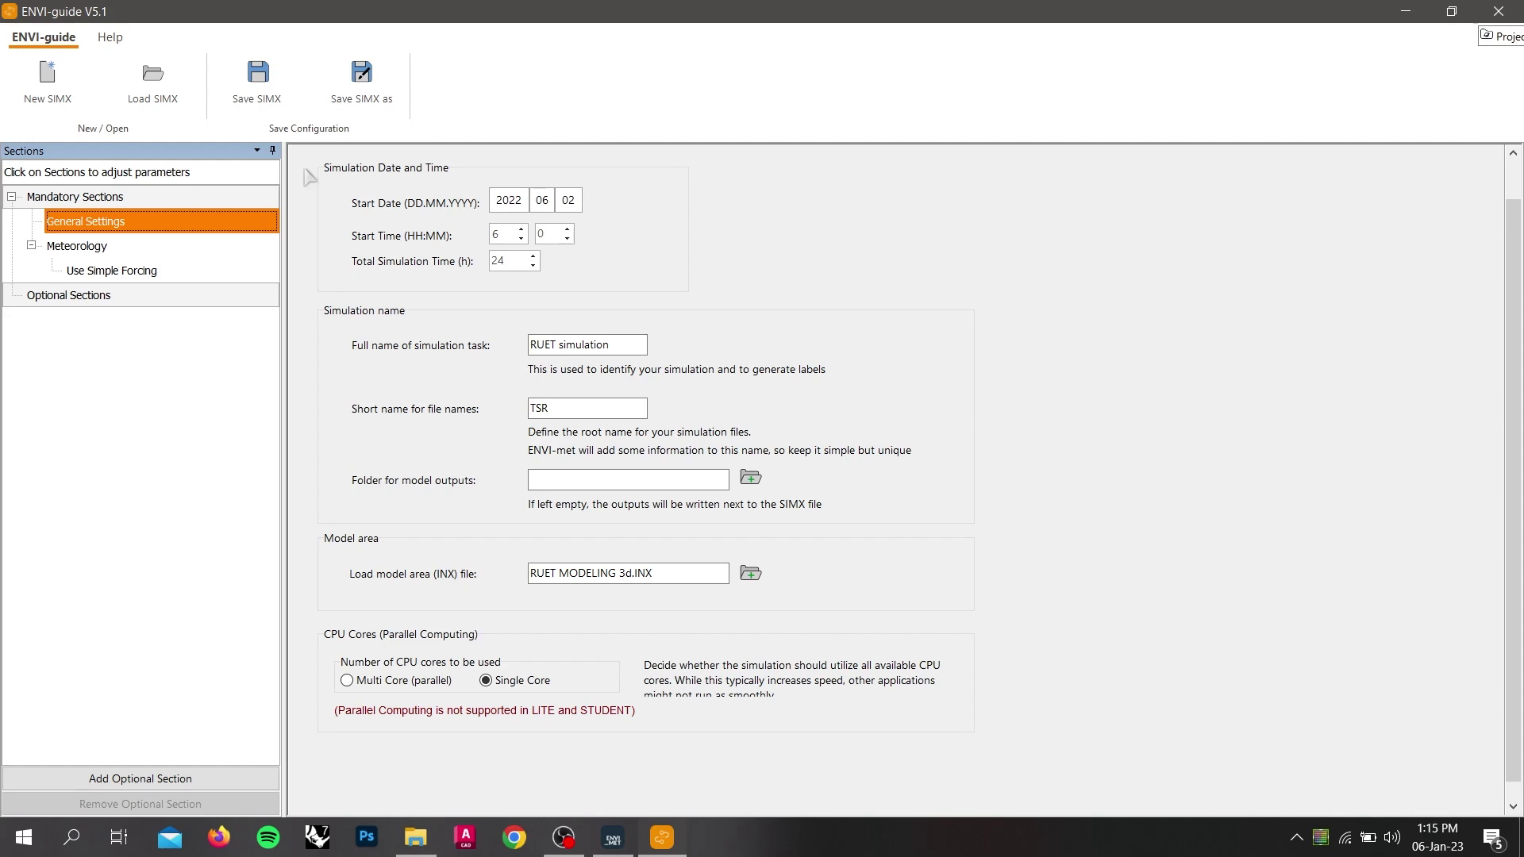
Save the configuration as 'RUET SIMULATION.simx' in the Tutorial folder.
{"action": "left_click", "coordinate": [365, 95]}
{"action": "type", "text": "RU"}
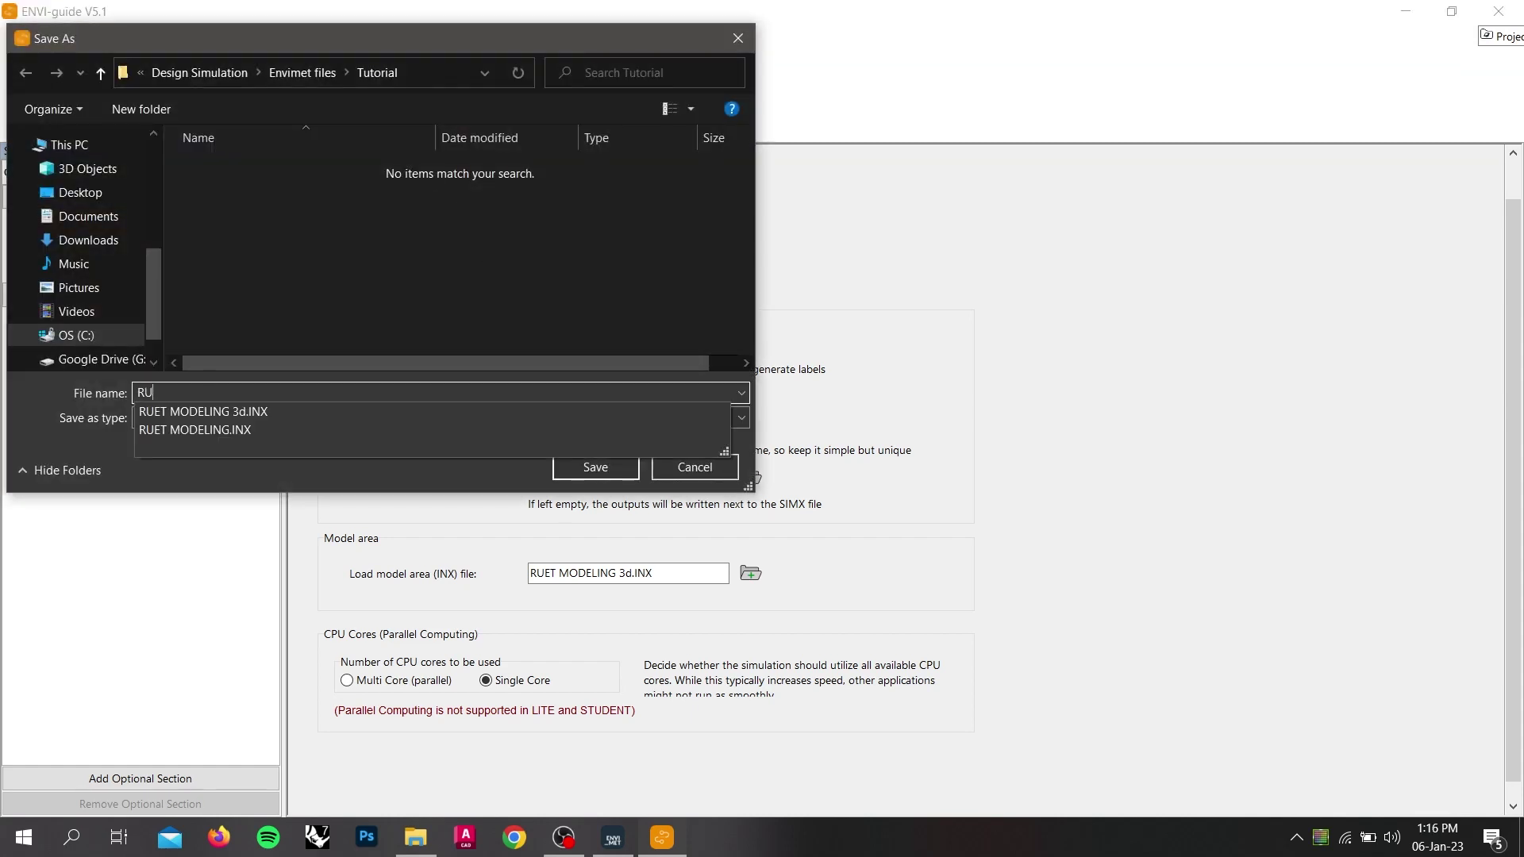
{"action": "type", "text": "ET SIMULATION"}
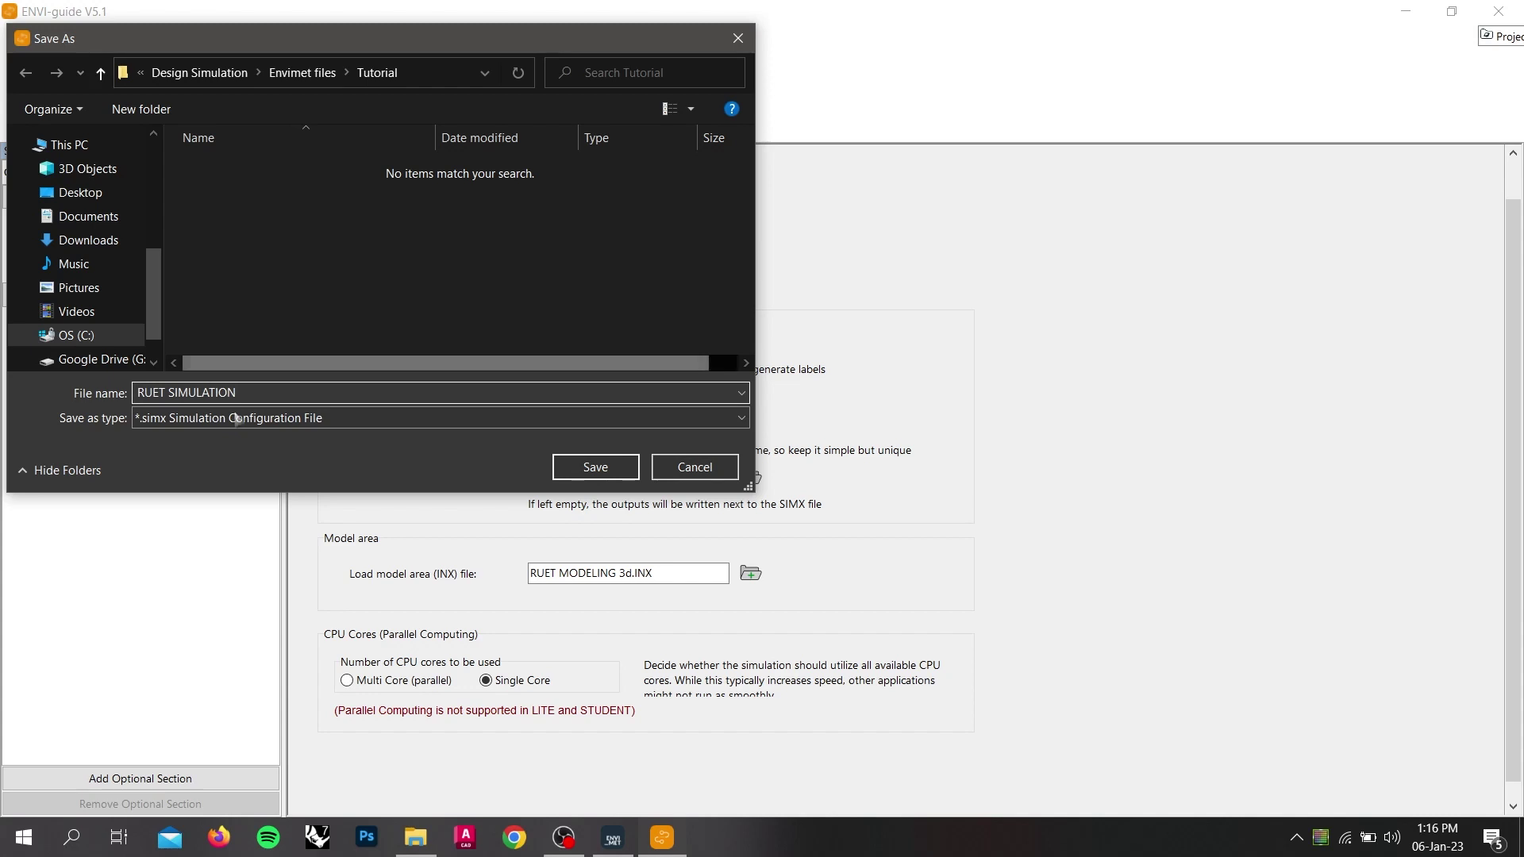
{"action": "left_click", "coordinate": [573, 470]}
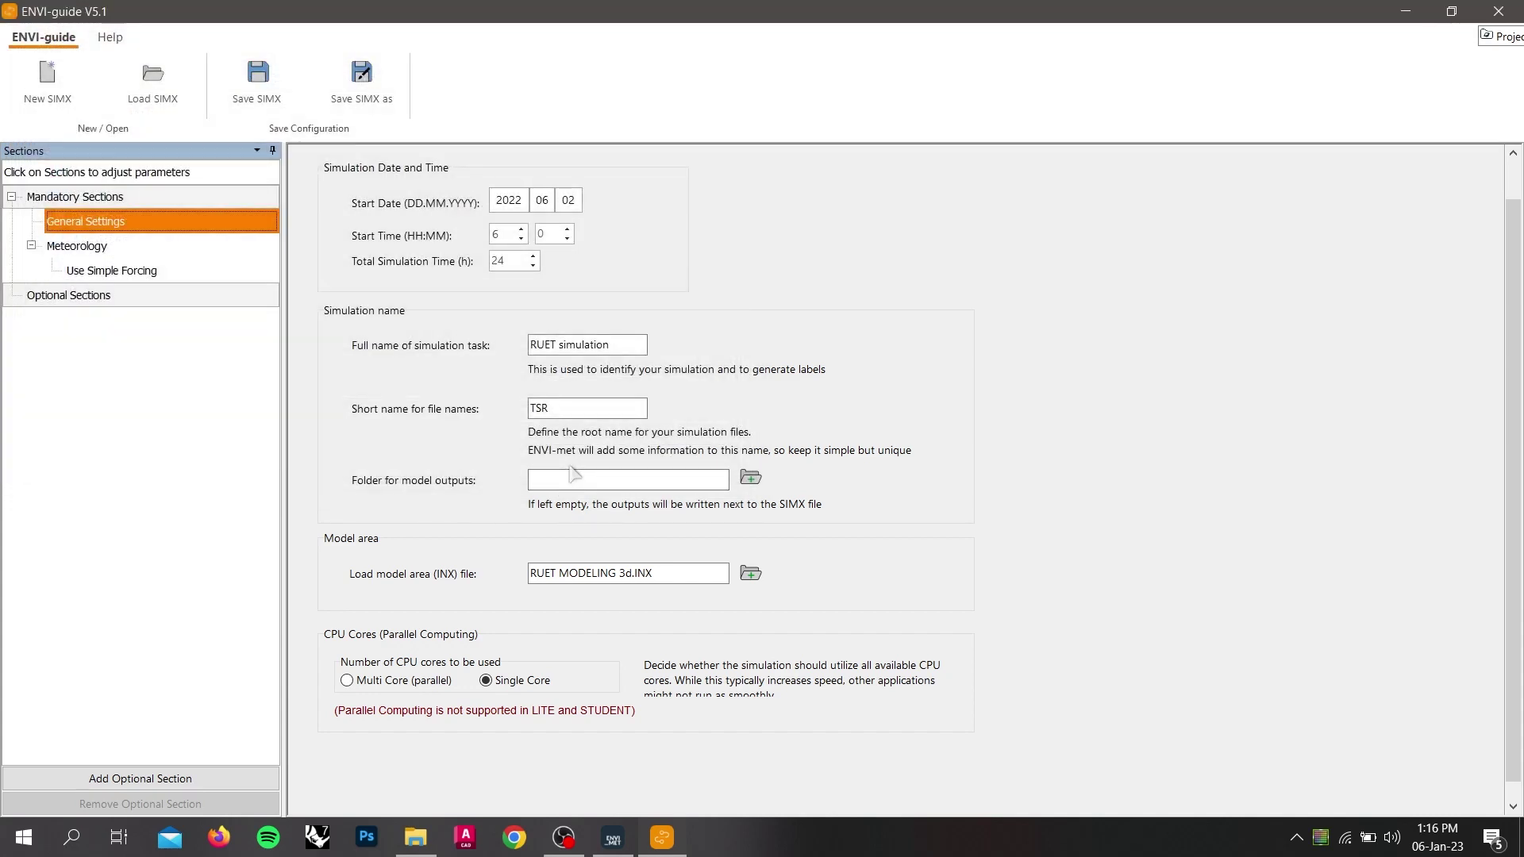
Close ENVI-guide and launch ENVI-core from the Headquarter's ENVI-met tools.
{"action": "left_click", "coordinate": [1498, 11]}
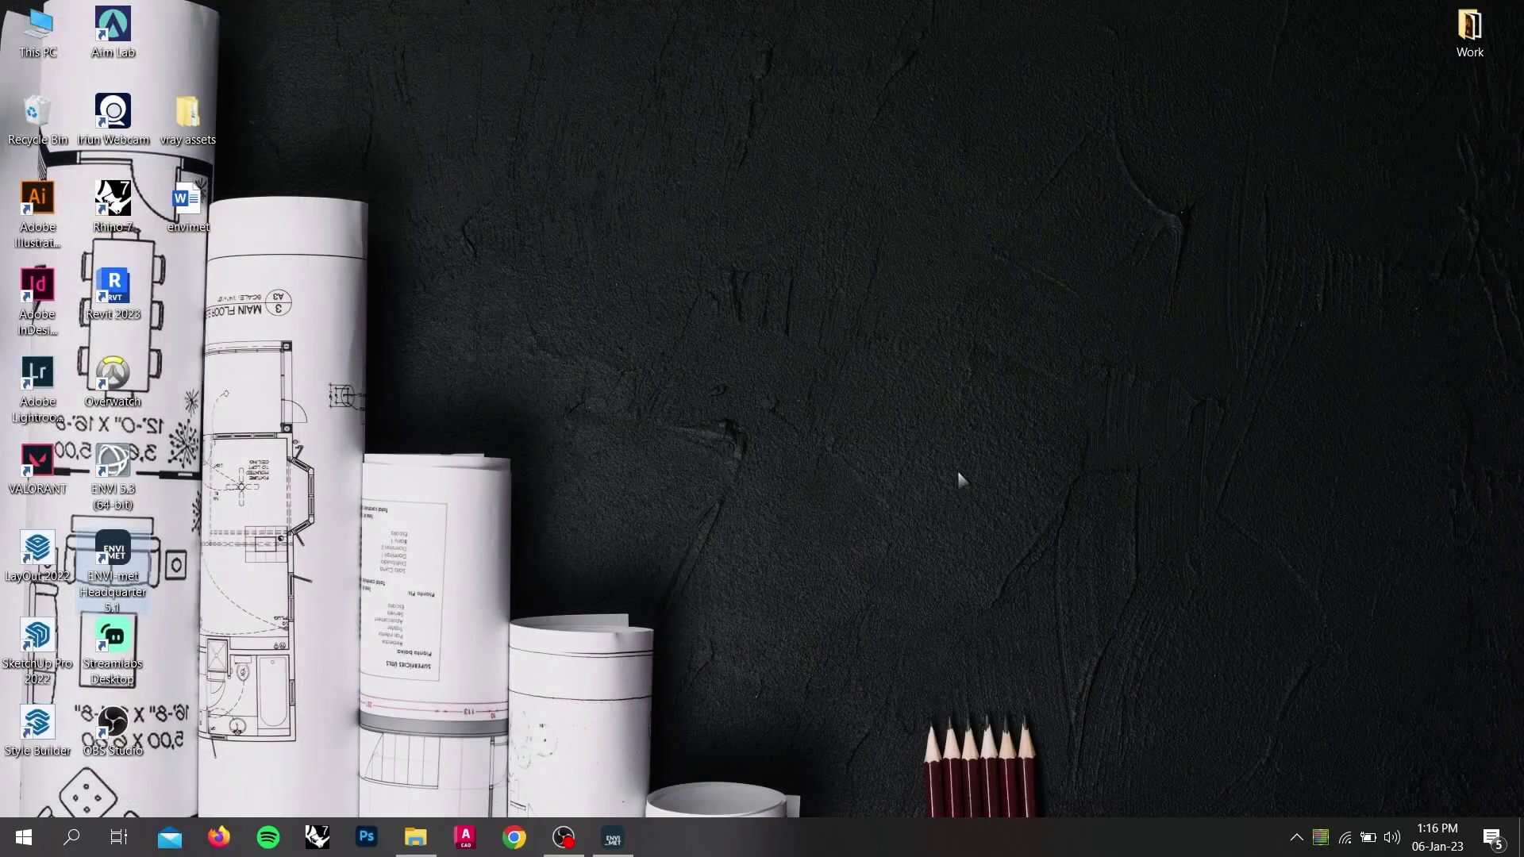
{"action": "left_click", "coordinate": [631, 841]}
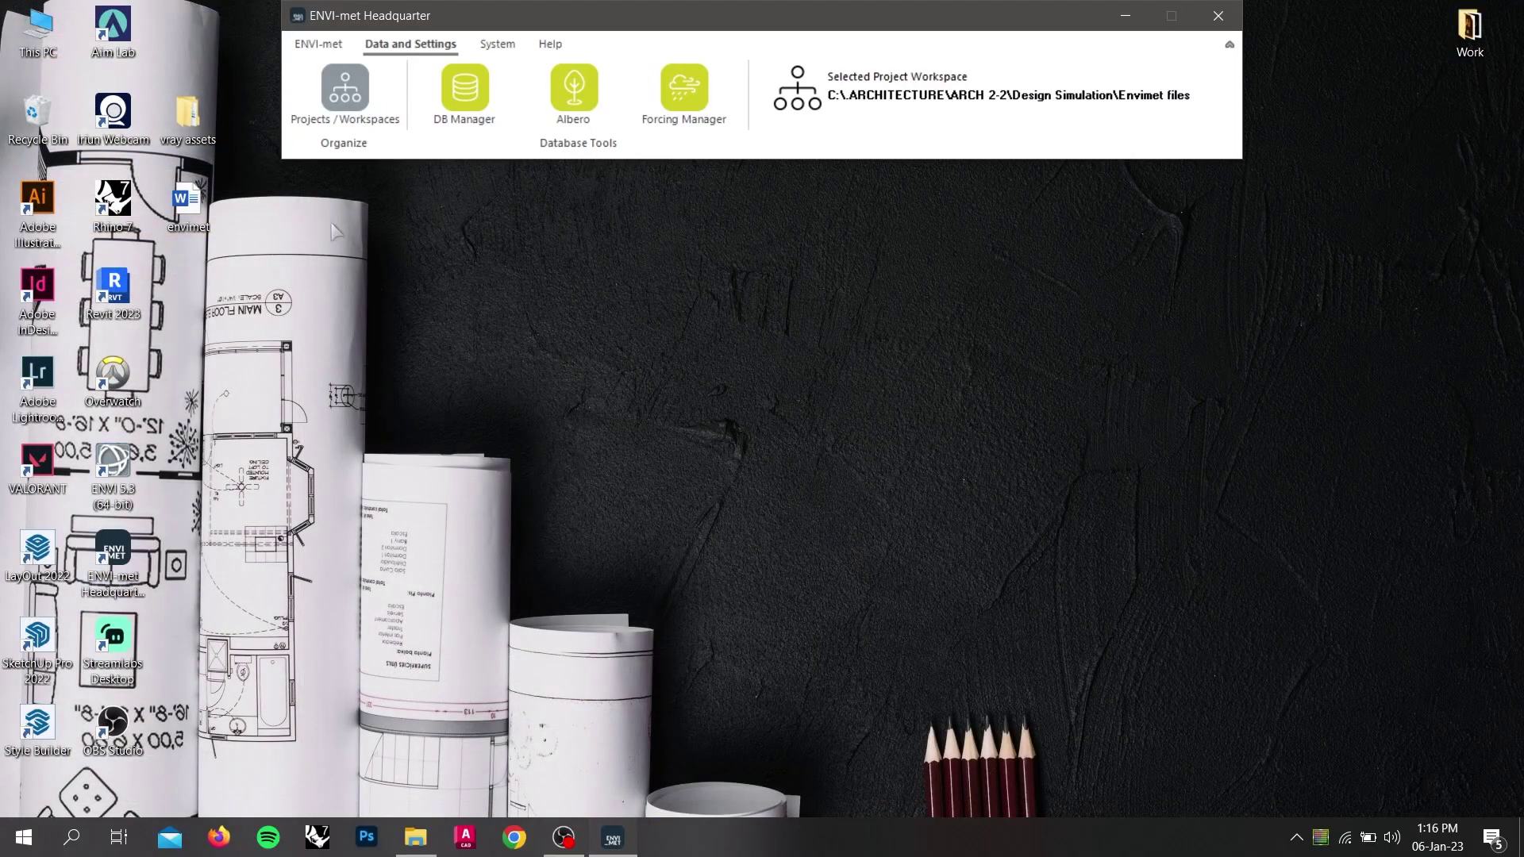
{"action": "left_click", "coordinate": [318, 44]}
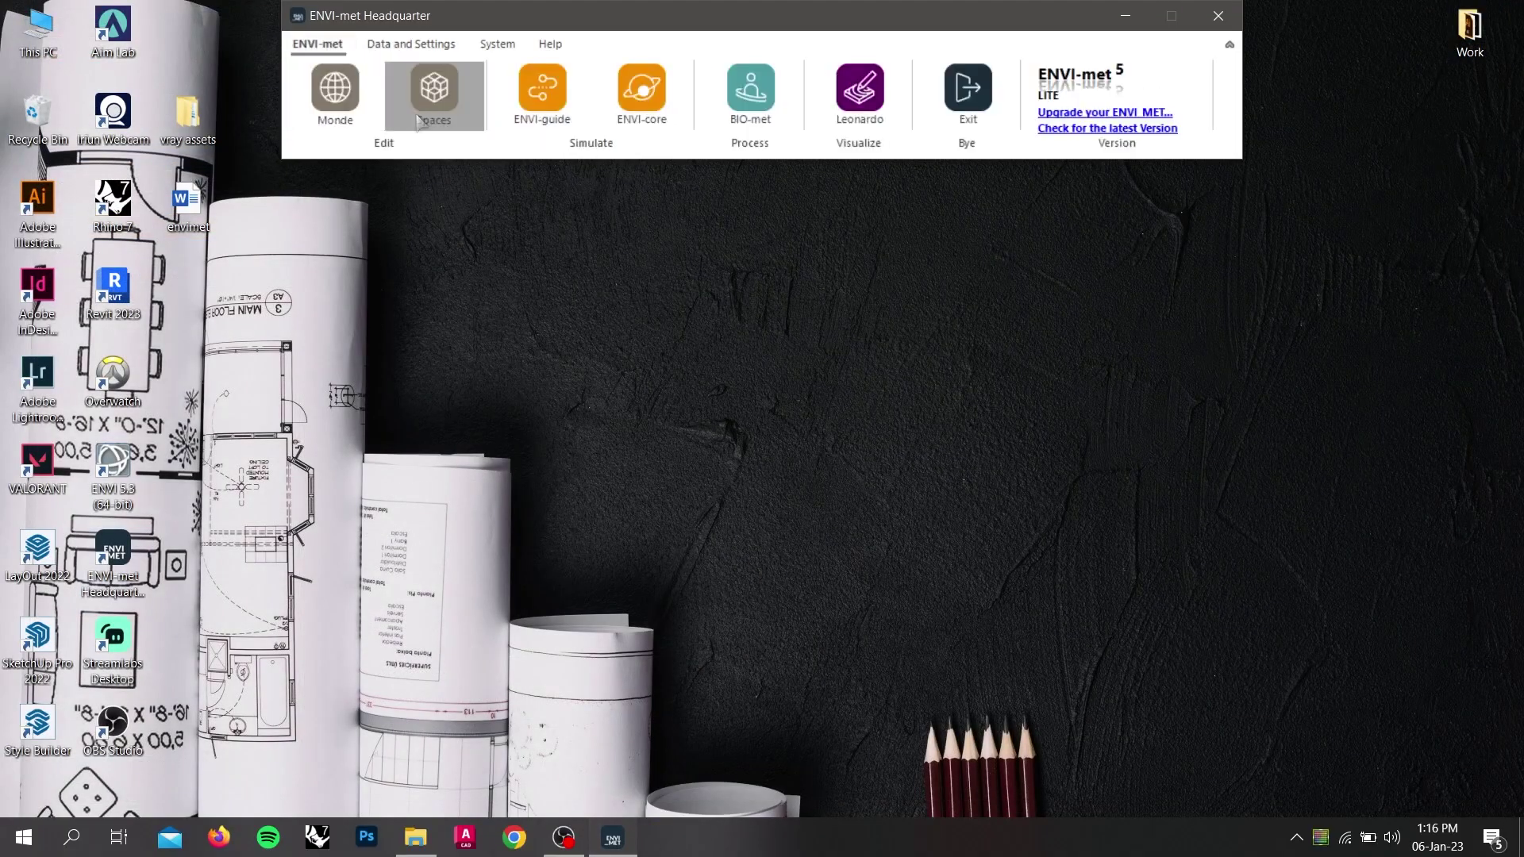
{"action": "left_click", "coordinate": [627, 125]}
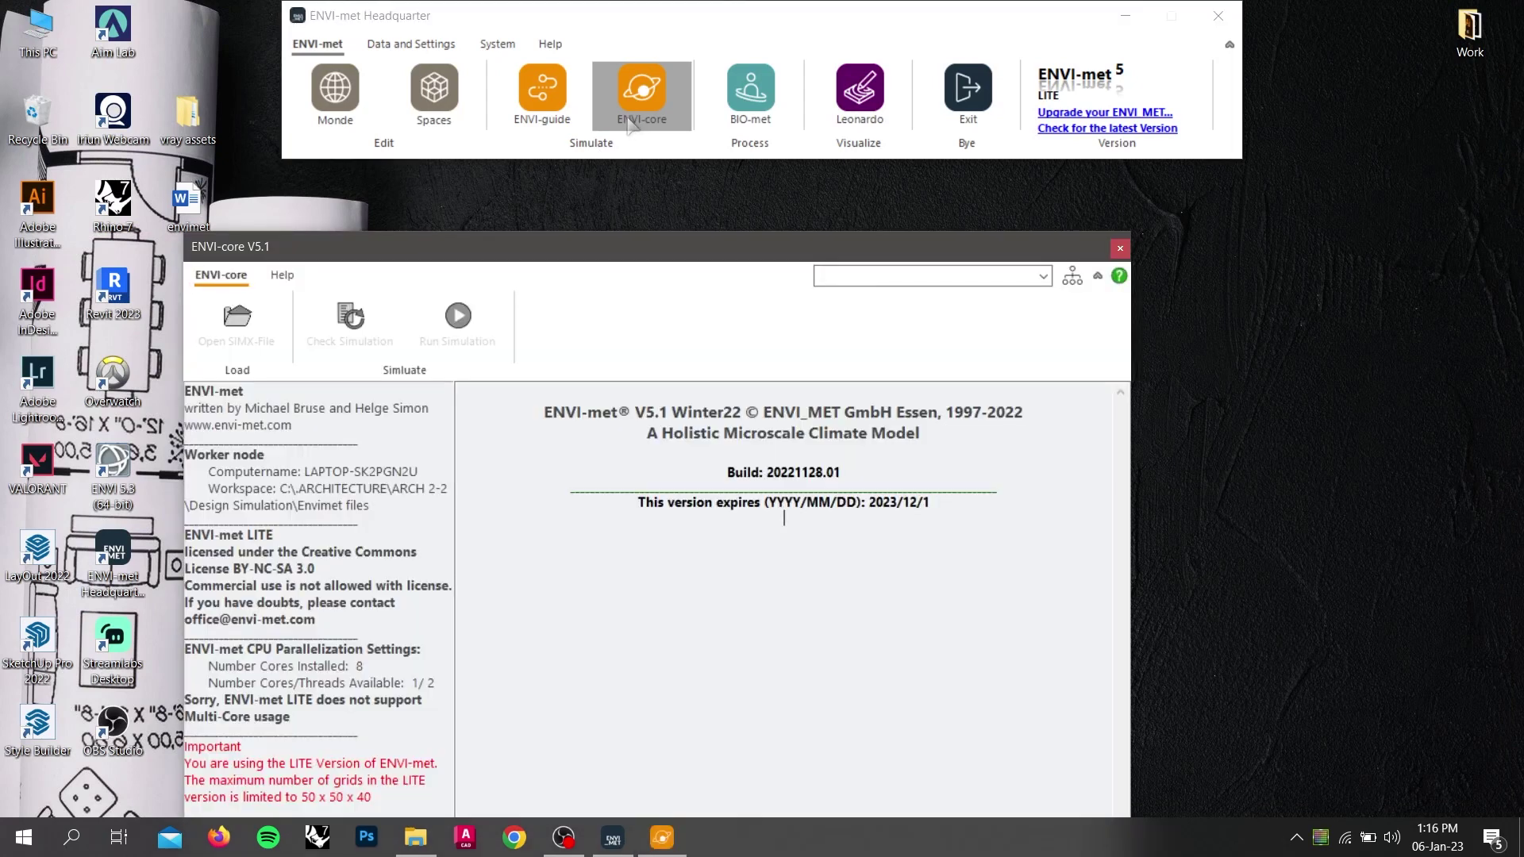
{"action": "left_click_drag", "start_coordinate": [674, 257], "coordinate": [776, 168]}
Minimize Headquarter and load Project 01 as the active project in ENVI-core.
{"action": "left_click", "coordinate": [1125, 16]}
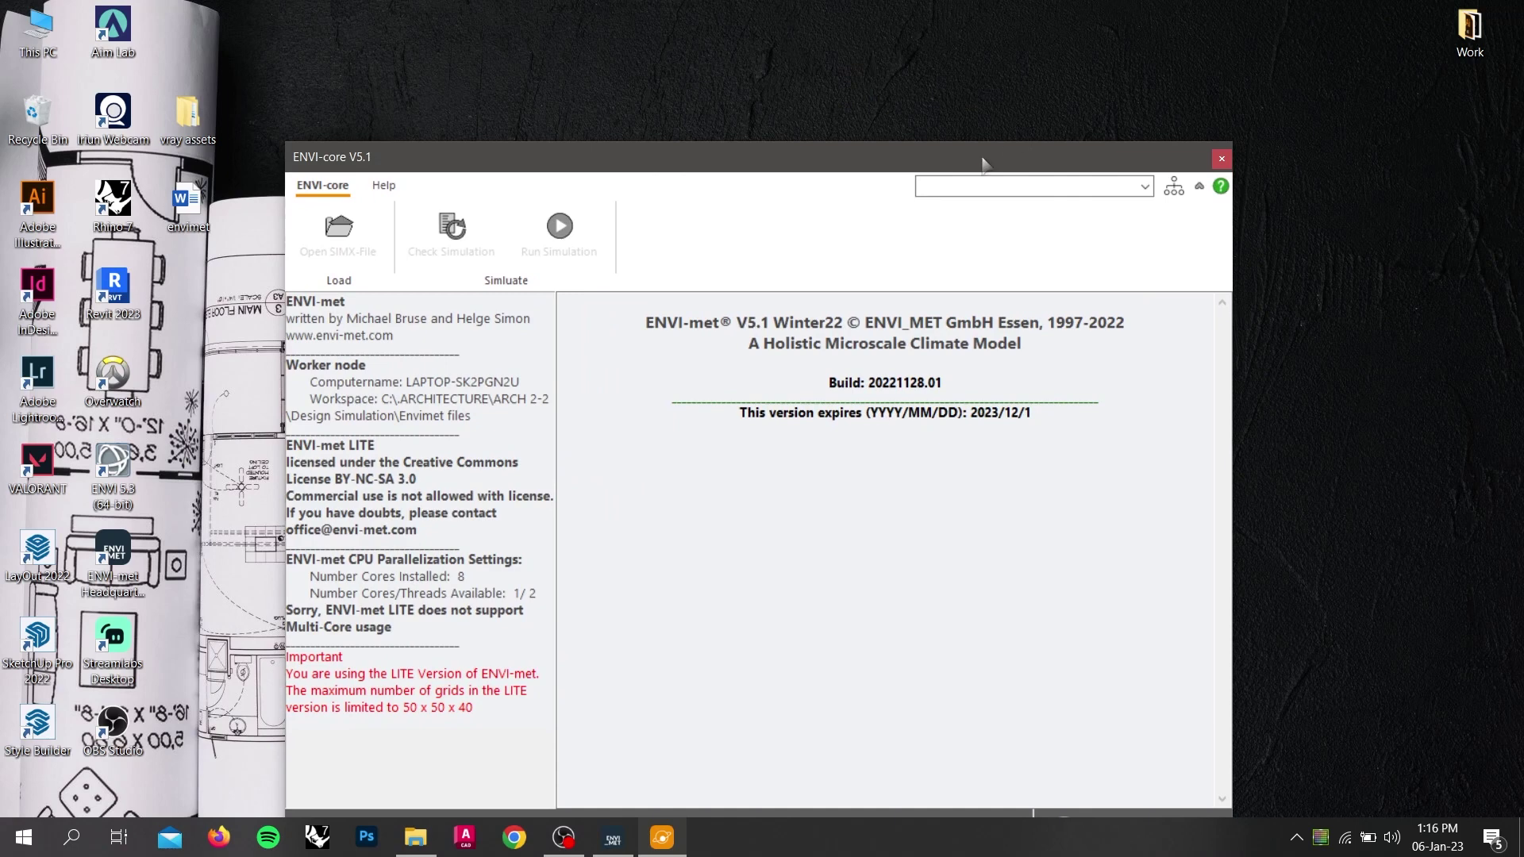
{"action": "left_click_drag", "start_coordinate": [986, 163], "coordinate": [1005, 65]}
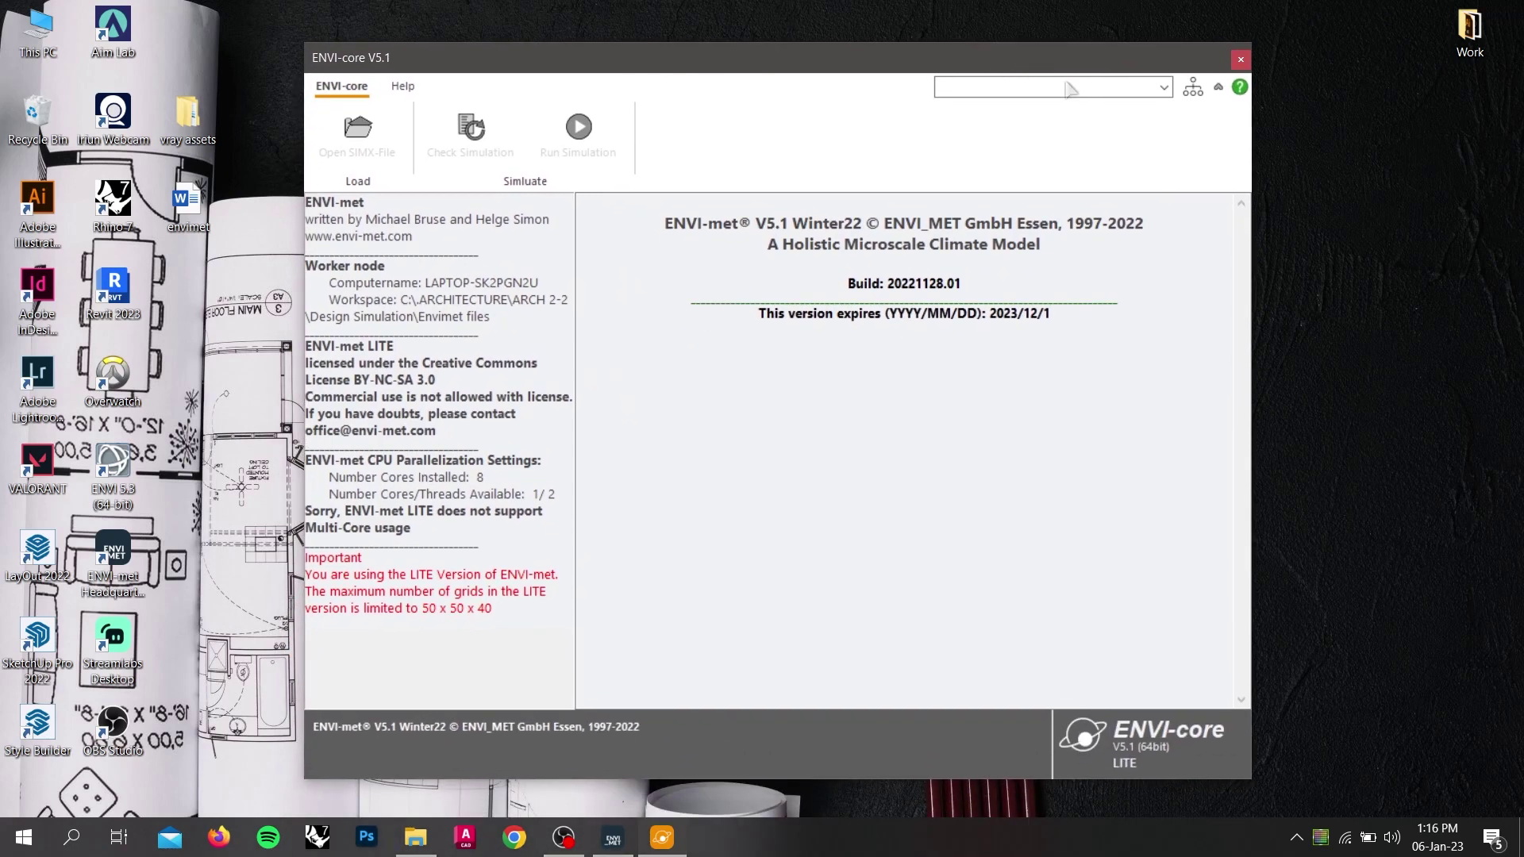
{"action": "left_click", "coordinate": [1164, 88]}
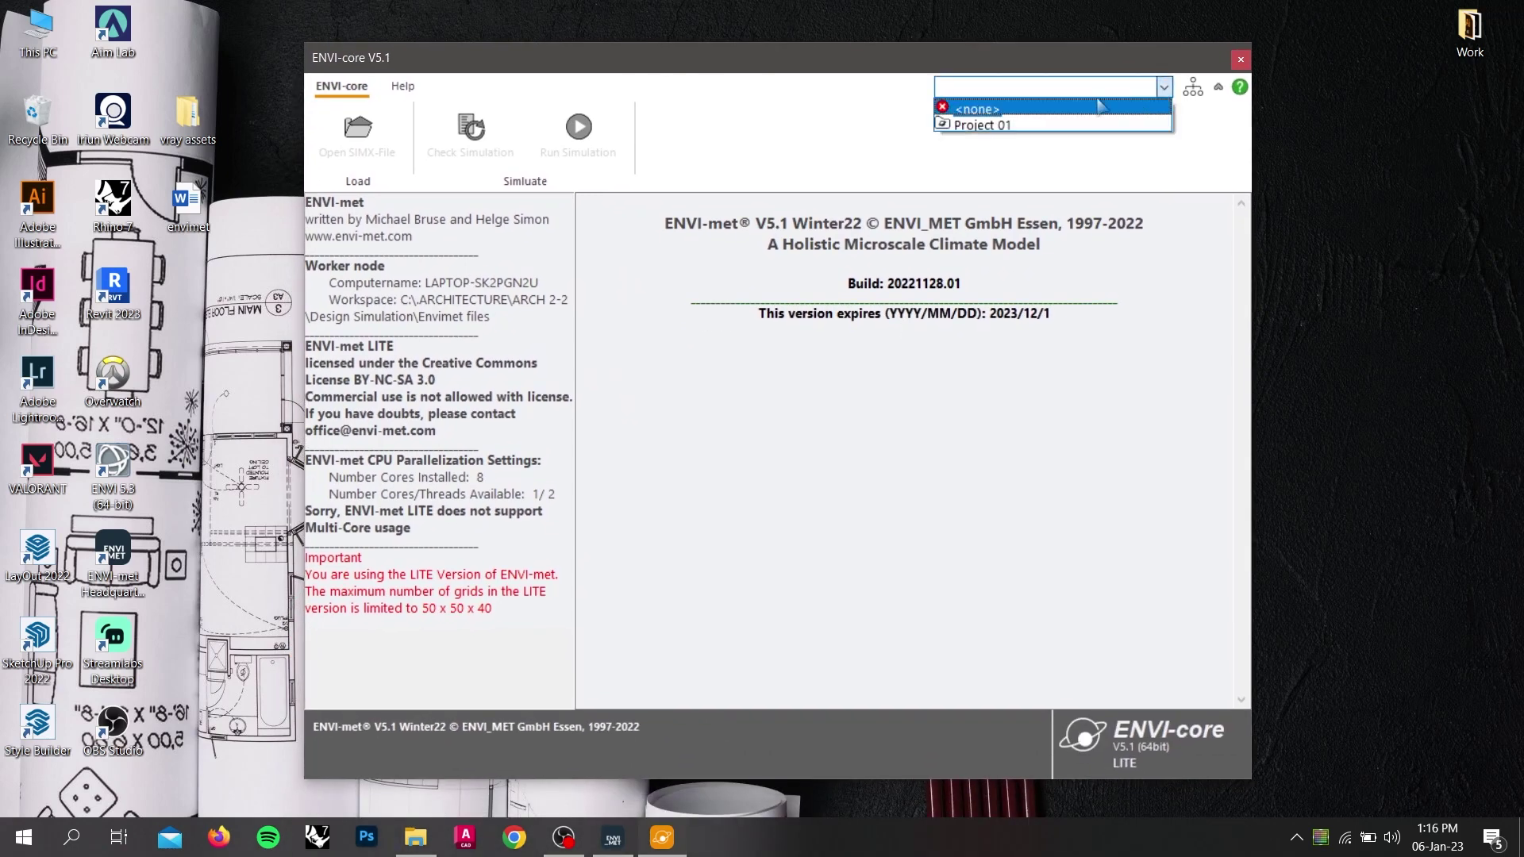
{"action": "left_click", "coordinate": [989, 126]}
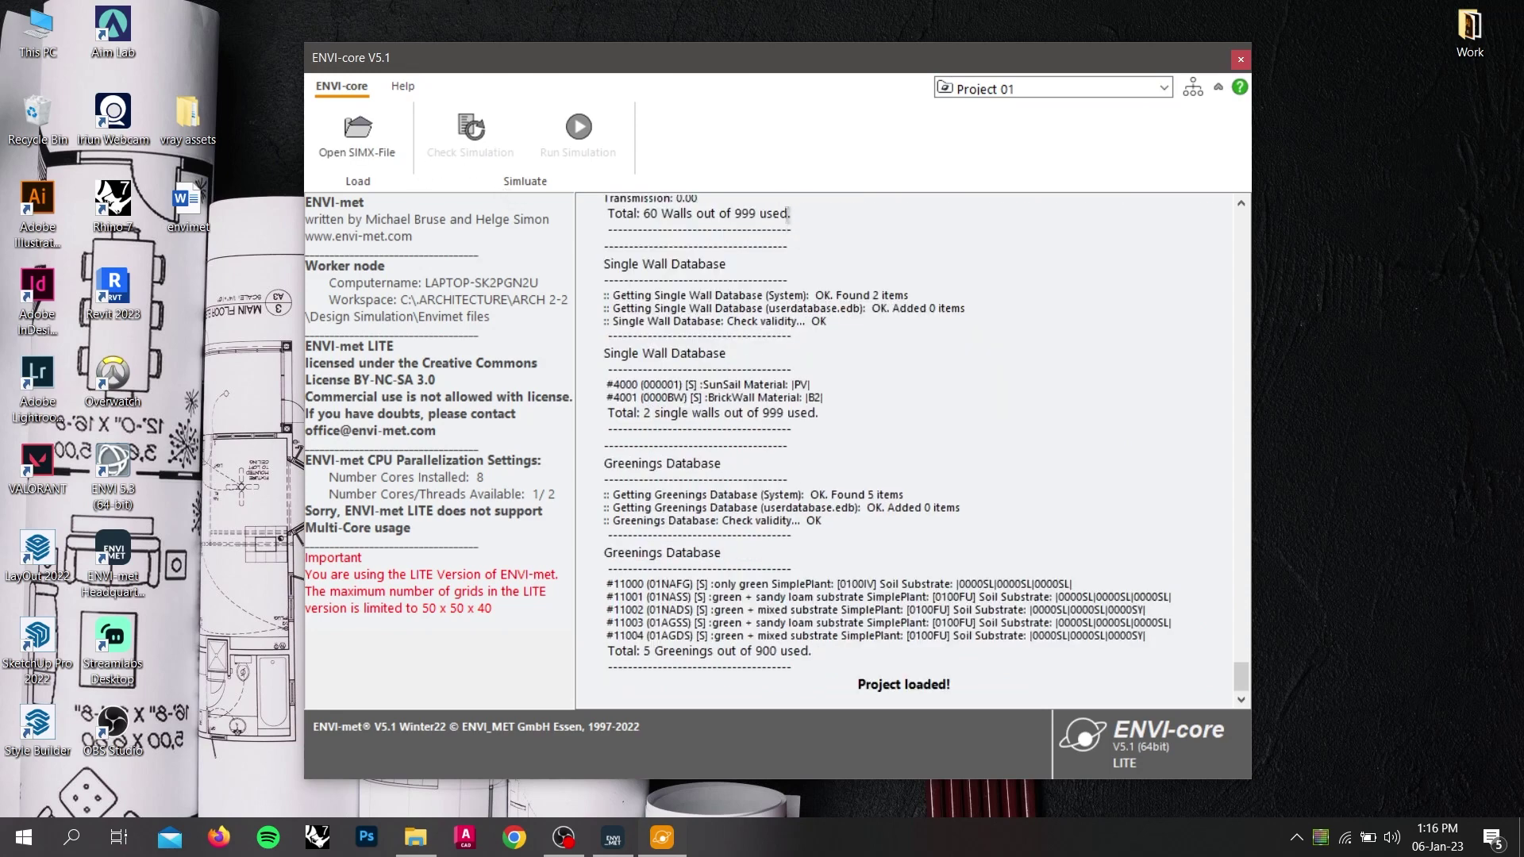
Open RUET SIMULATION.SIMX from the Tutorial folder in ENVI-core.
{"action": "left_click", "coordinate": [382, 161]}
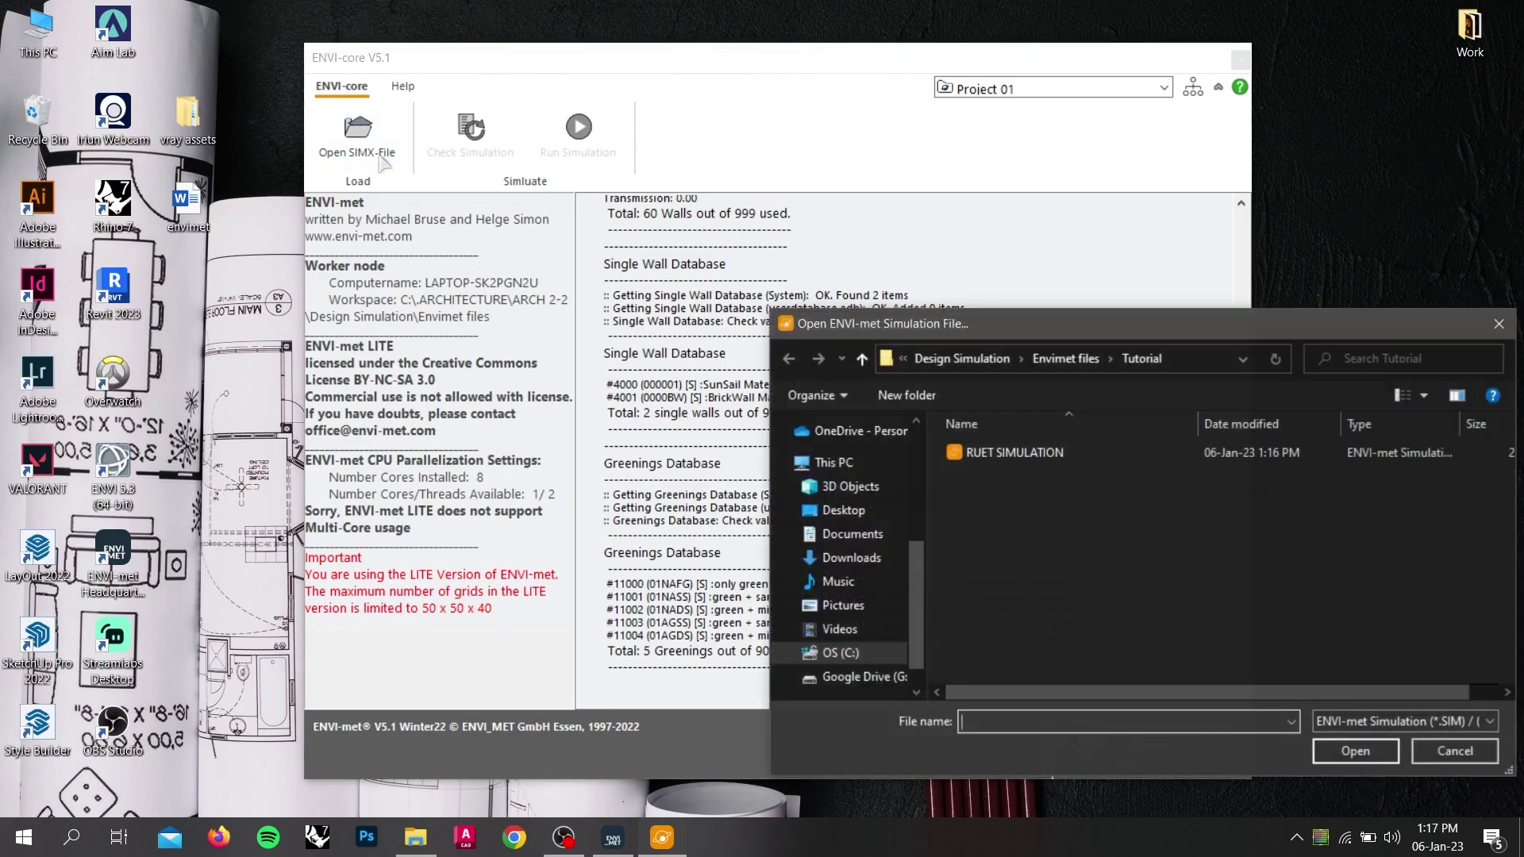
{"action": "left_click", "coordinate": [1024, 452]}
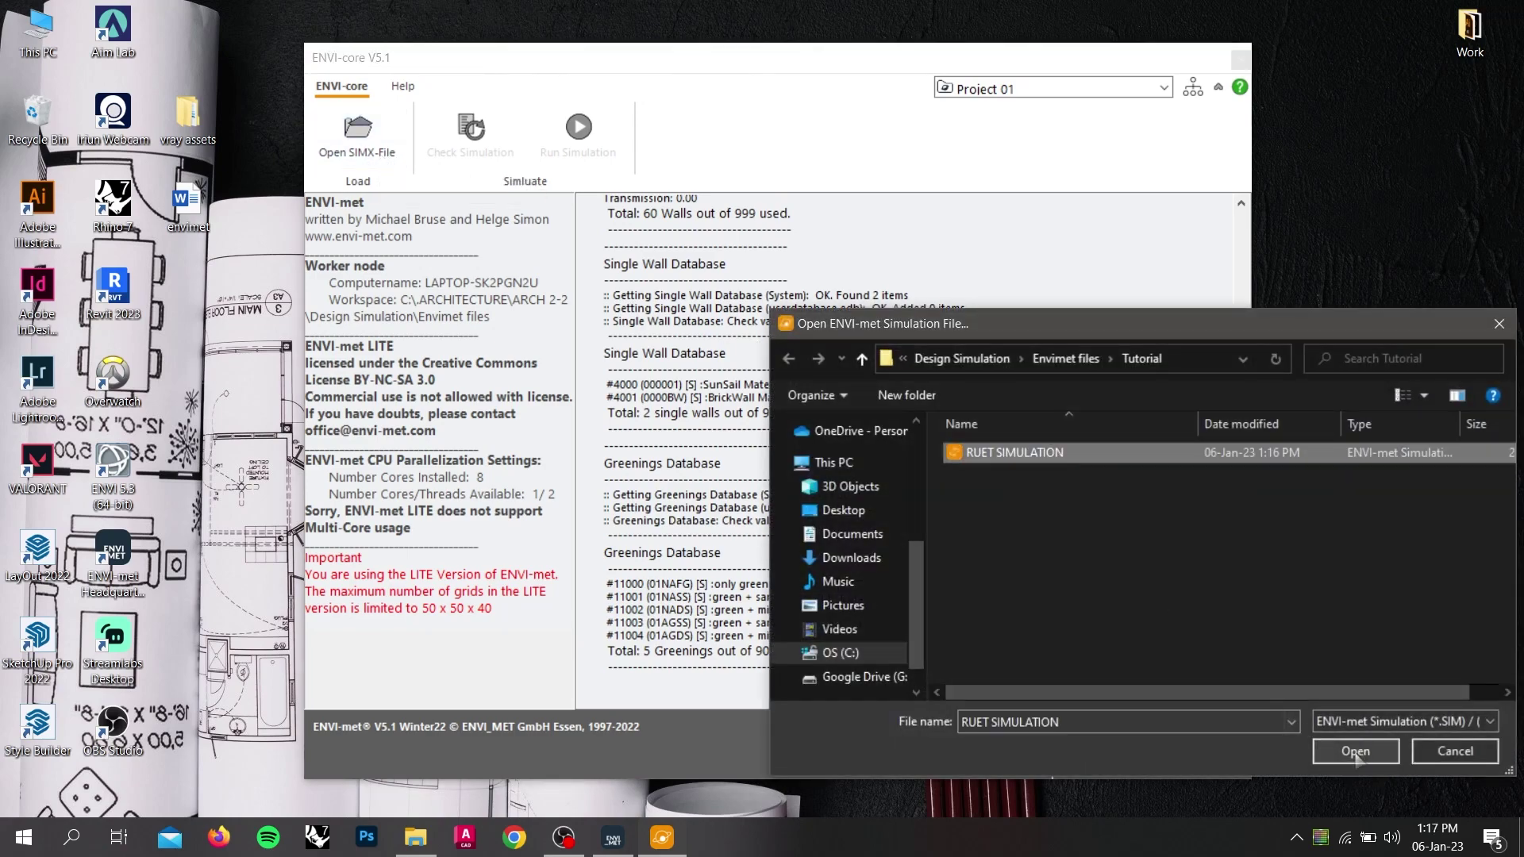
{"action": "left_click", "coordinate": [1356, 751]}
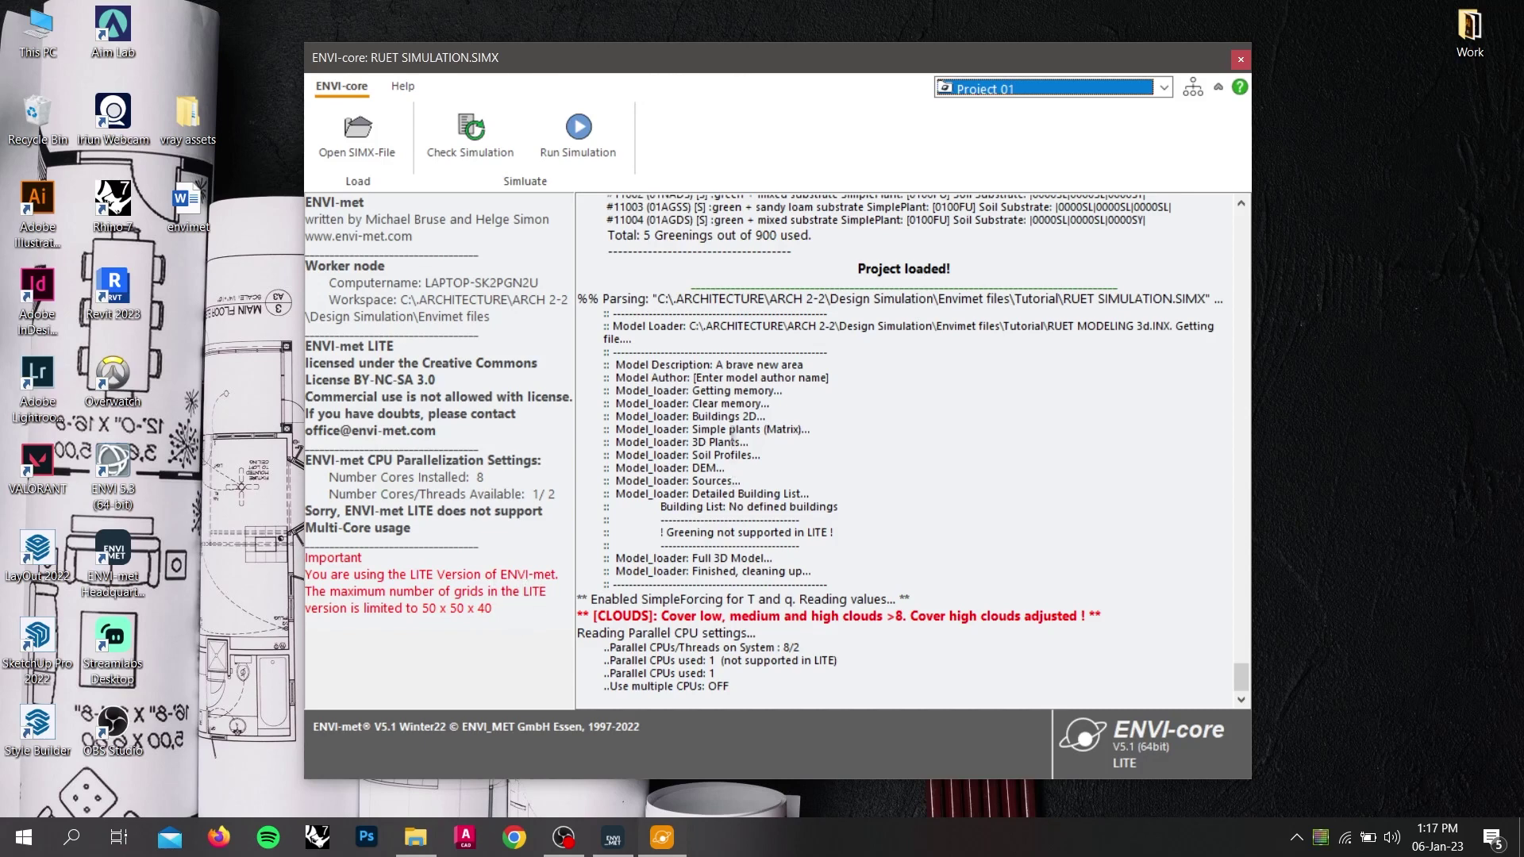
Start the RUET SIMULATION run with Run Simulation.
{"action": "left_click", "coordinate": [567, 162]}
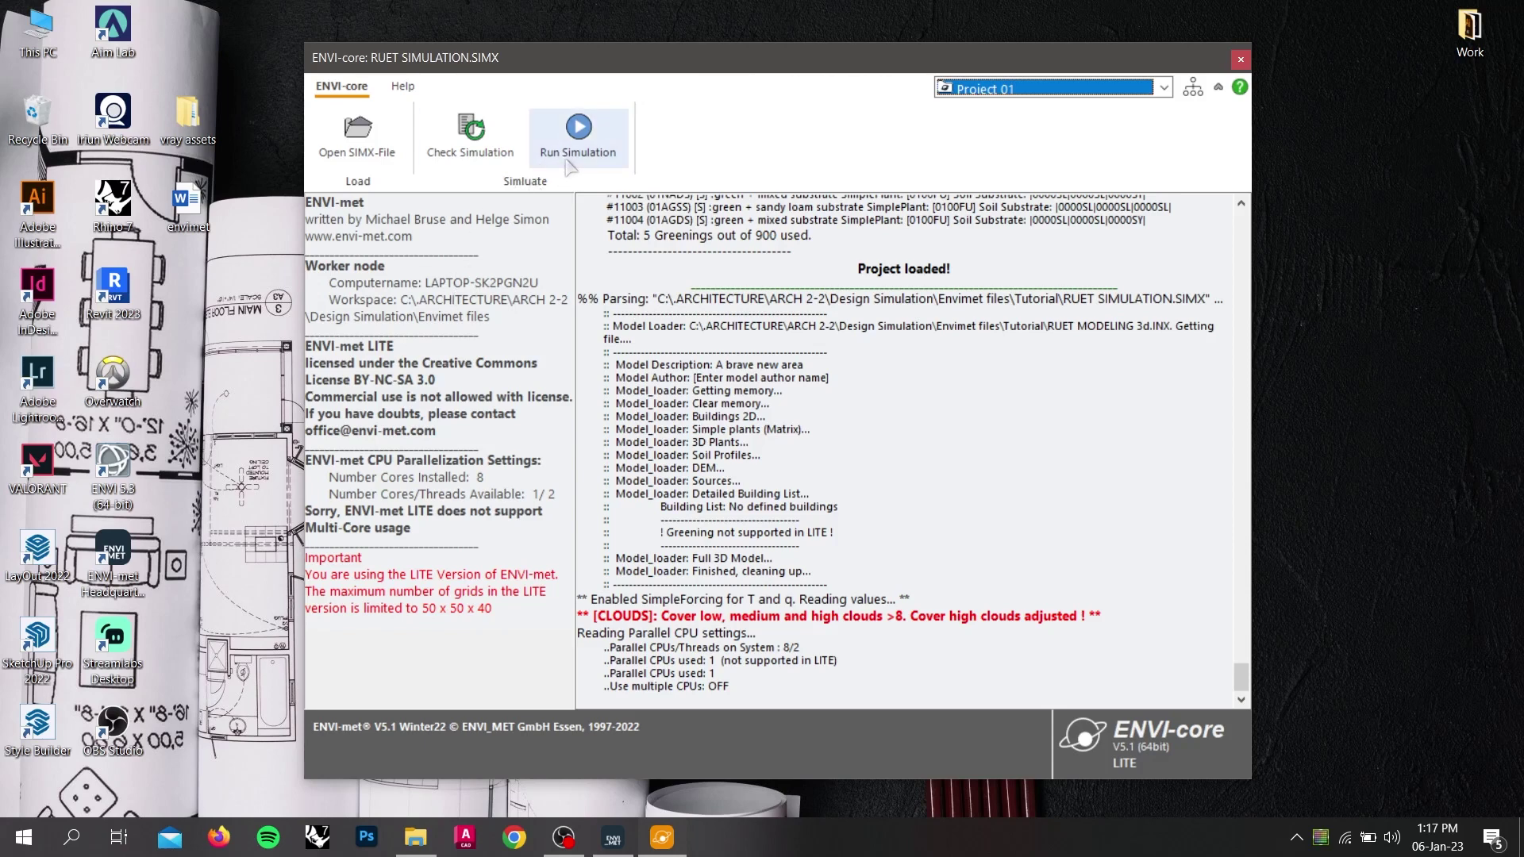
{"action": "left_click", "coordinate": [569, 160]}
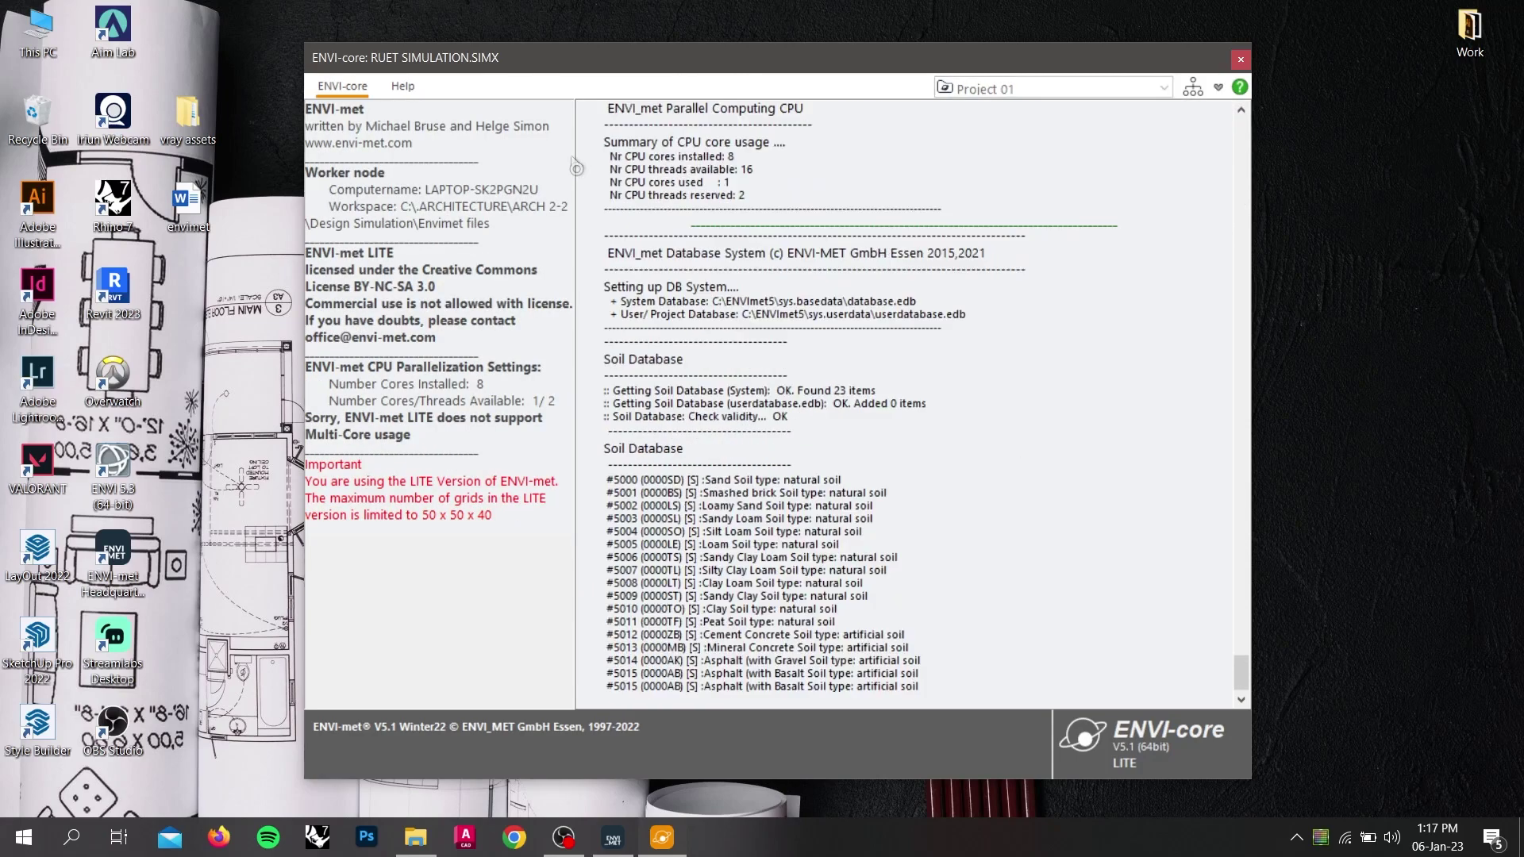